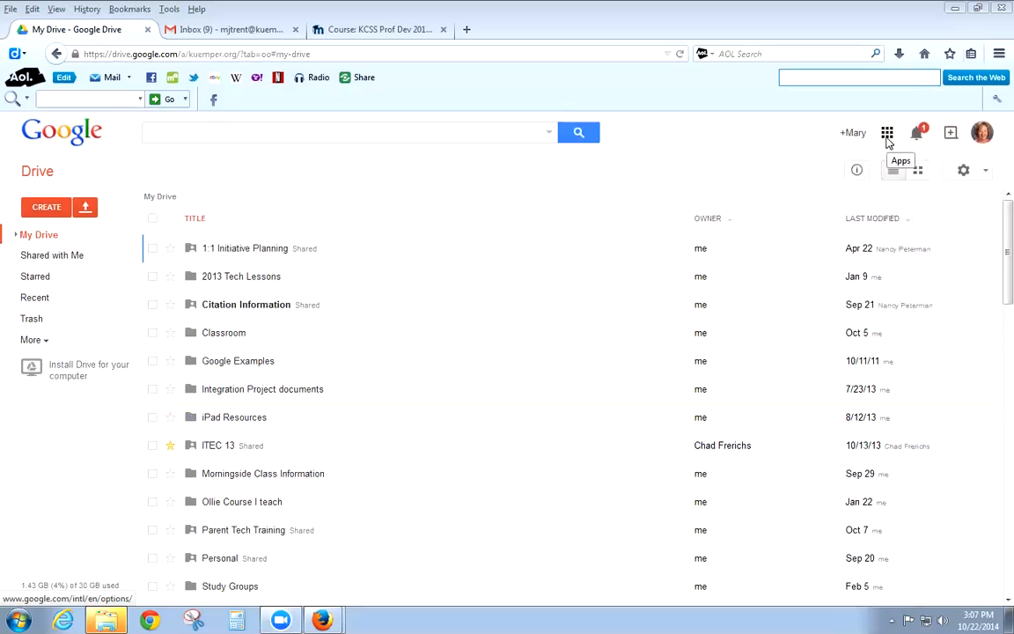
Create a new form in Google Drive and title it "Test".
left_click(888, 139)
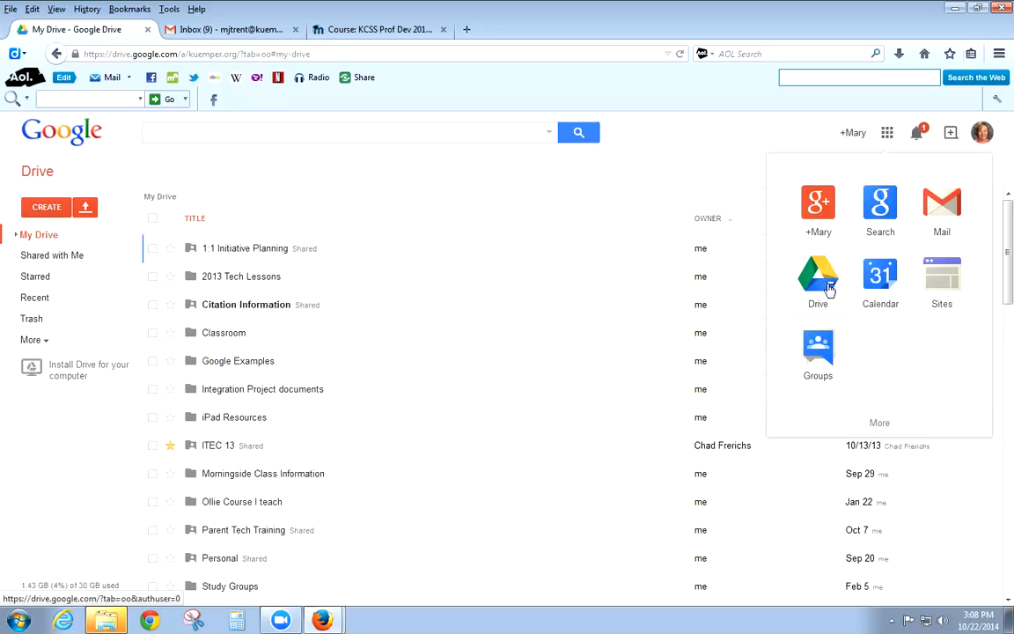
left_click(828, 278)
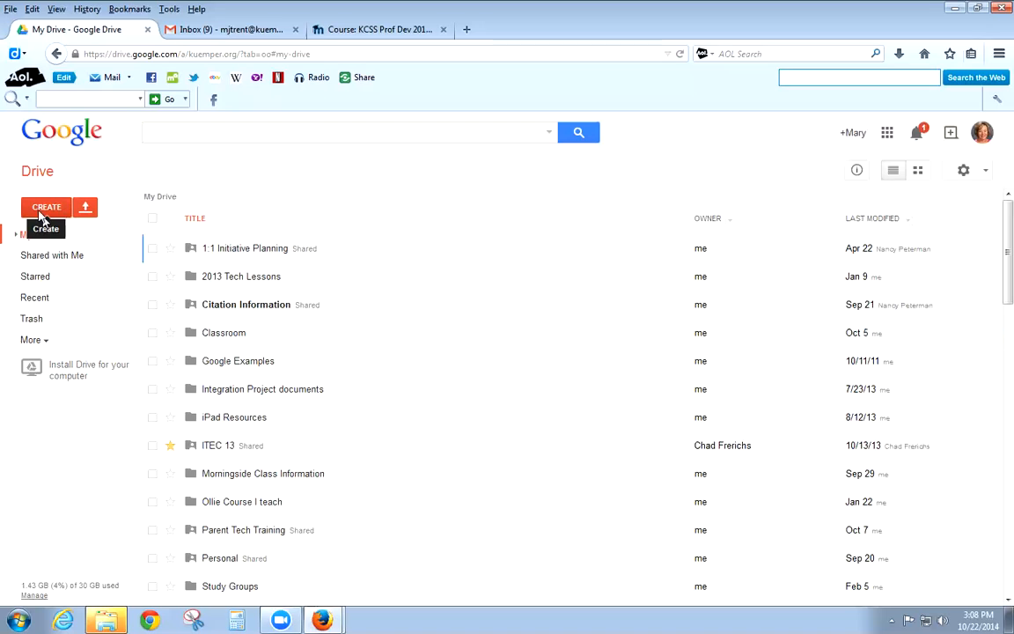
left_click(41, 215)
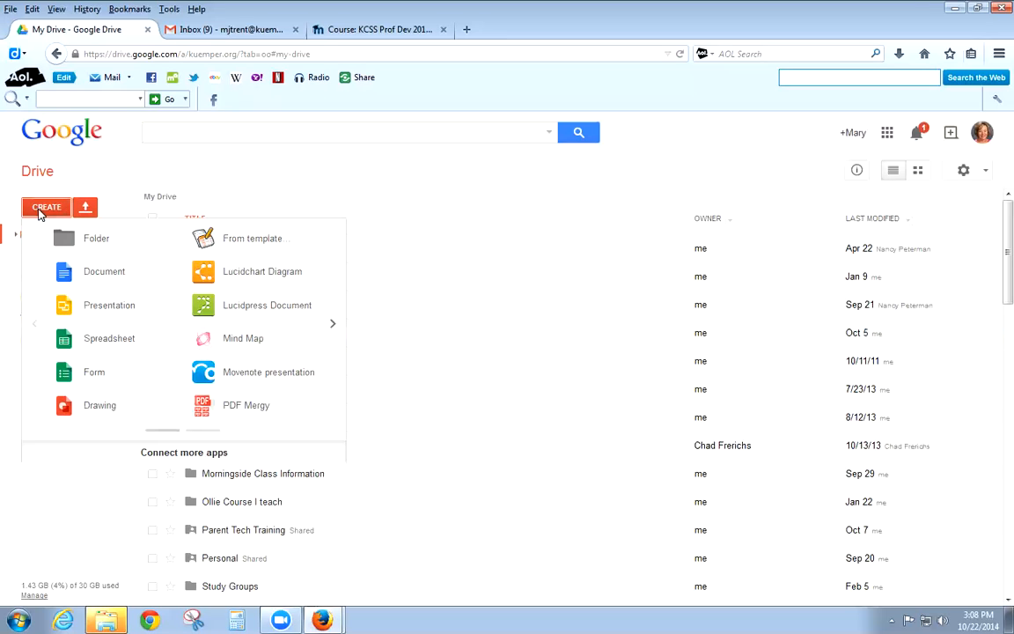
left_click(102, 375)
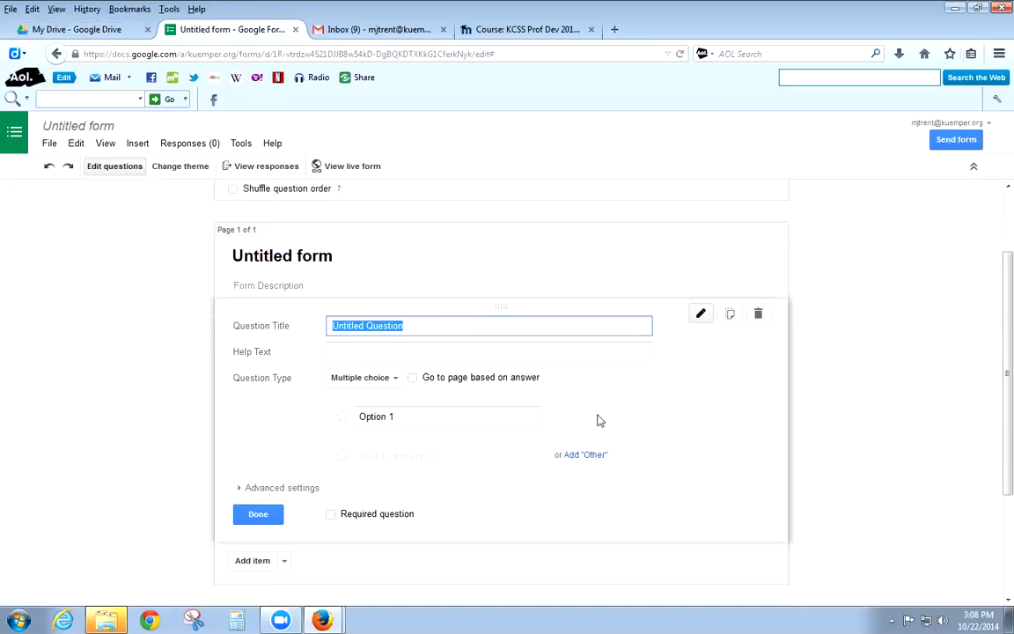
left_click(345, 256)
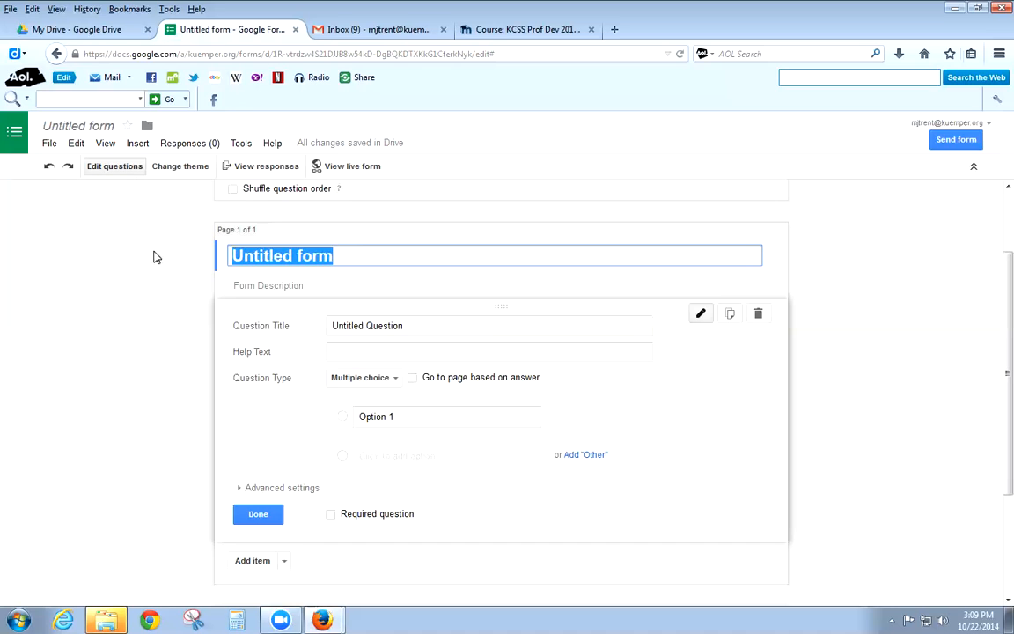
type("Test")
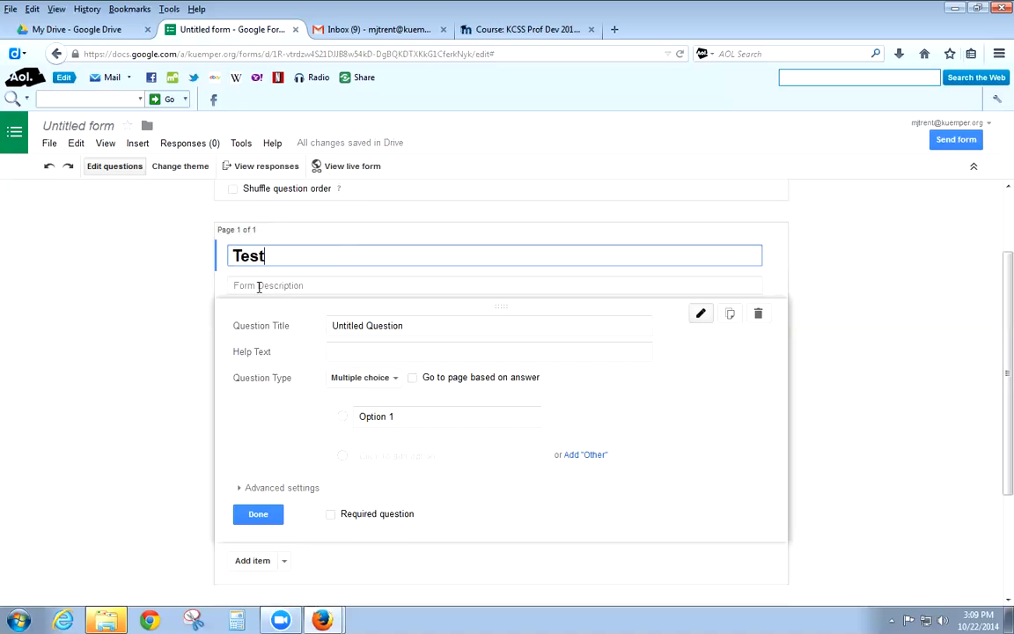
Set up the first question as a required Text question titled "Name:" and finish editing it.
left_click(375, 326)
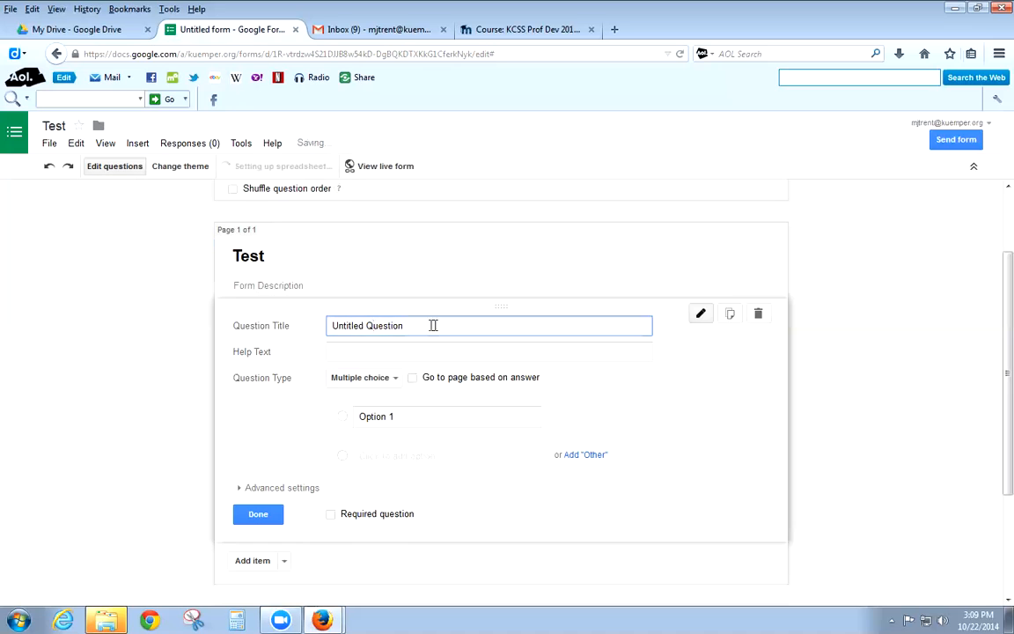
left_click(261, 322)
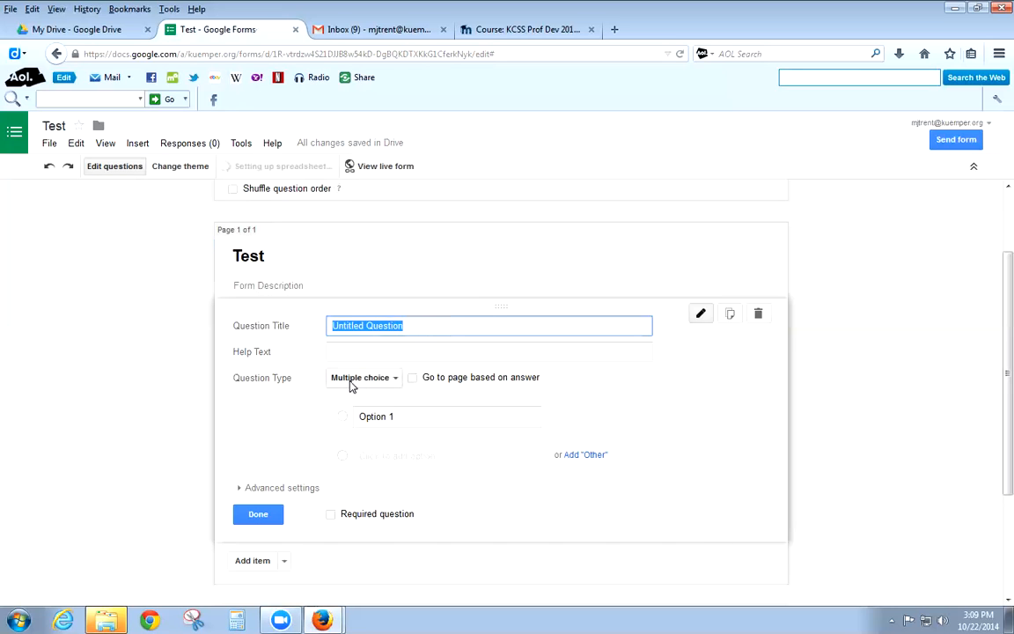
left_click(392, 383)
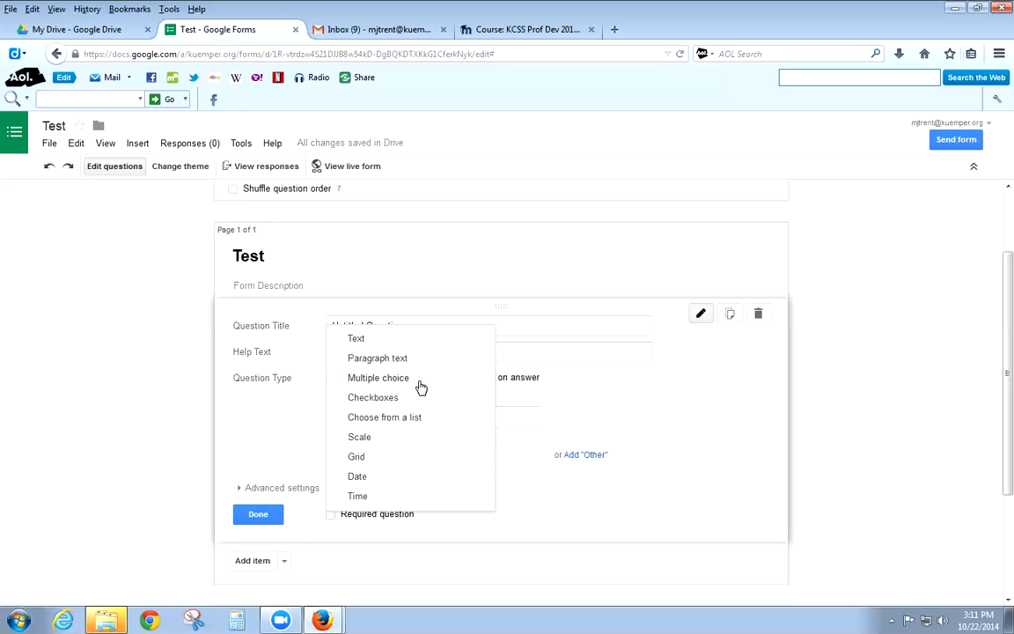
left_click(354, 343)
left_click(386, 327)
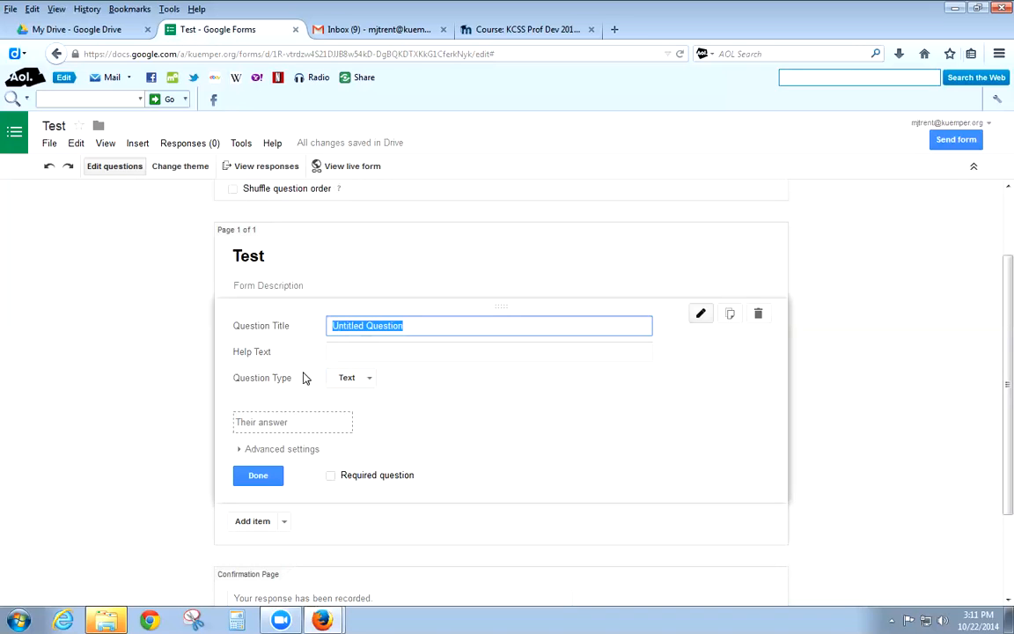
type("Name:")
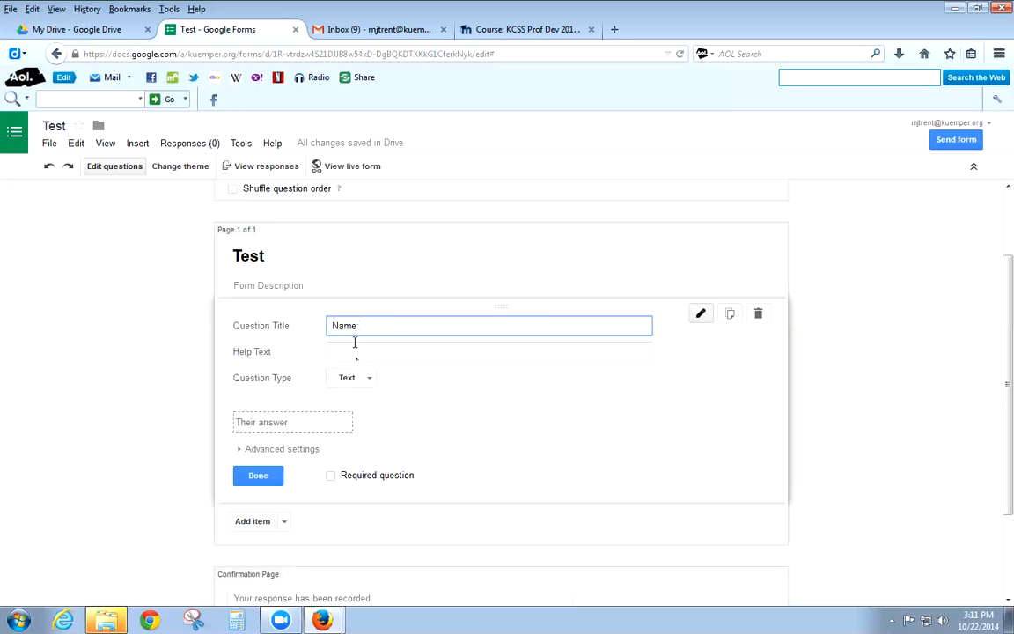
key("BackSpace")
left_click(331, 477)
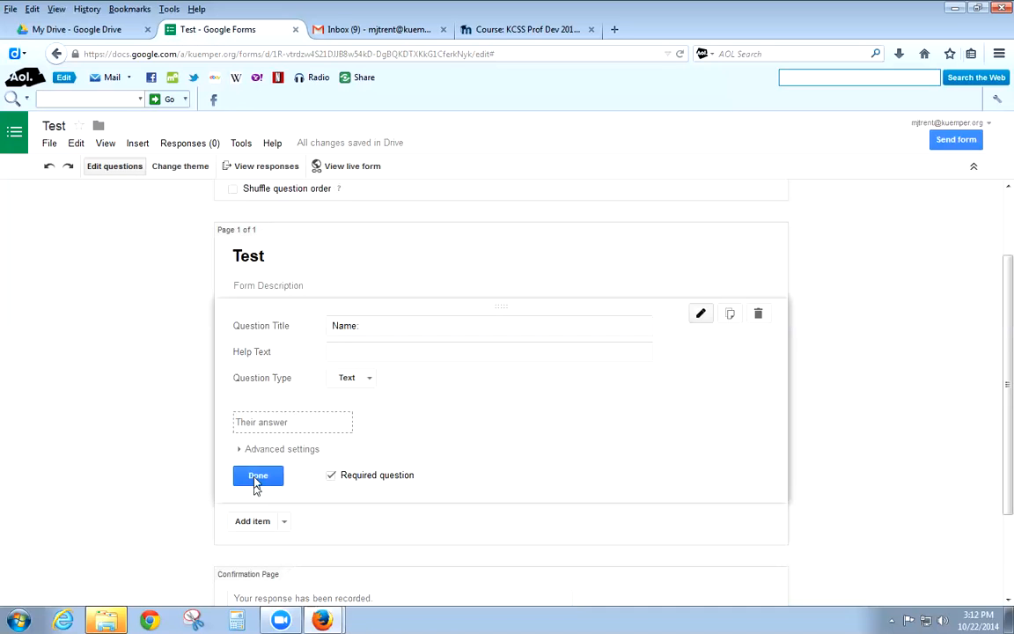
left_click(256, 482)
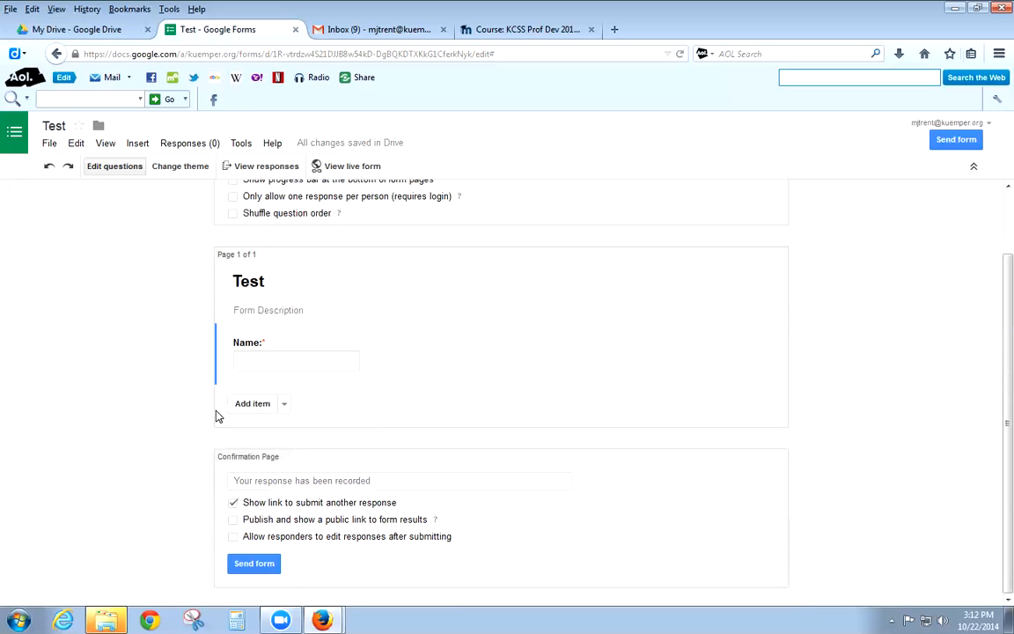
Add a Scale question titled "How would you rate this class?" below the name question.
left_click(286, 405)
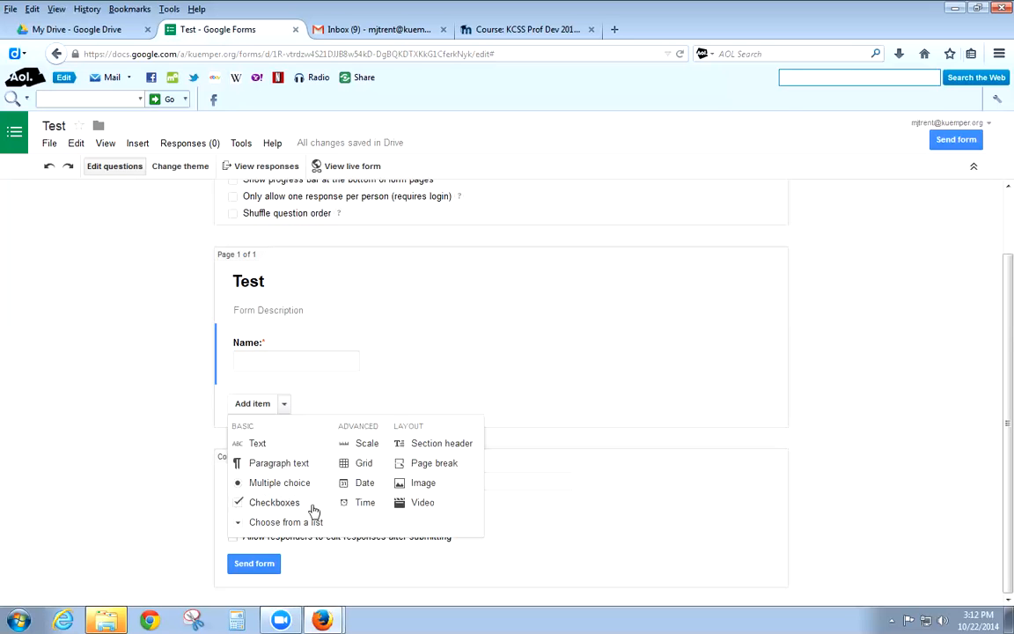
left_click(360, 448)
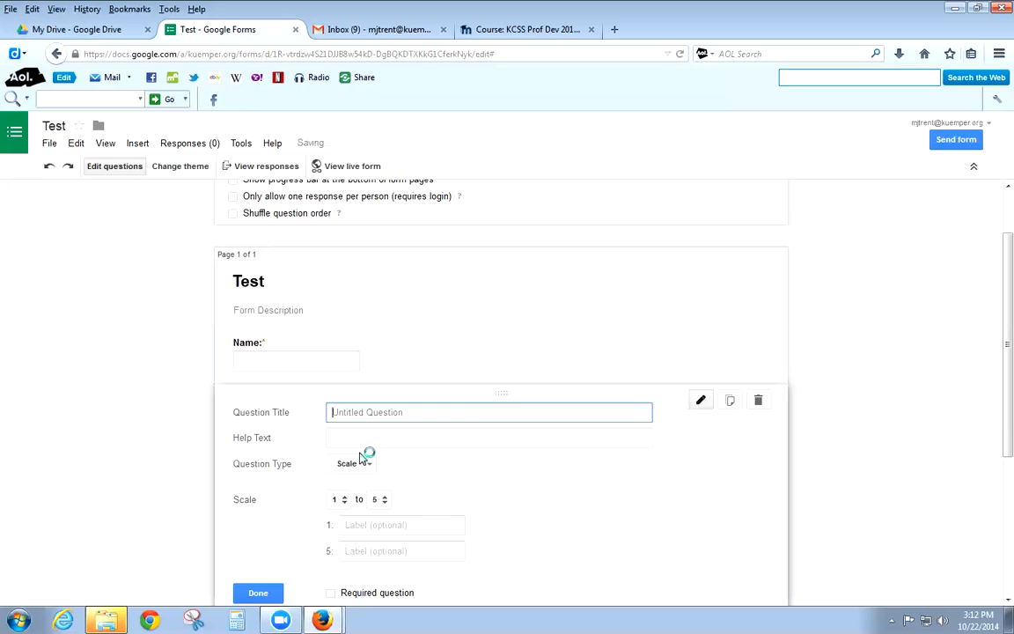
type("How y")
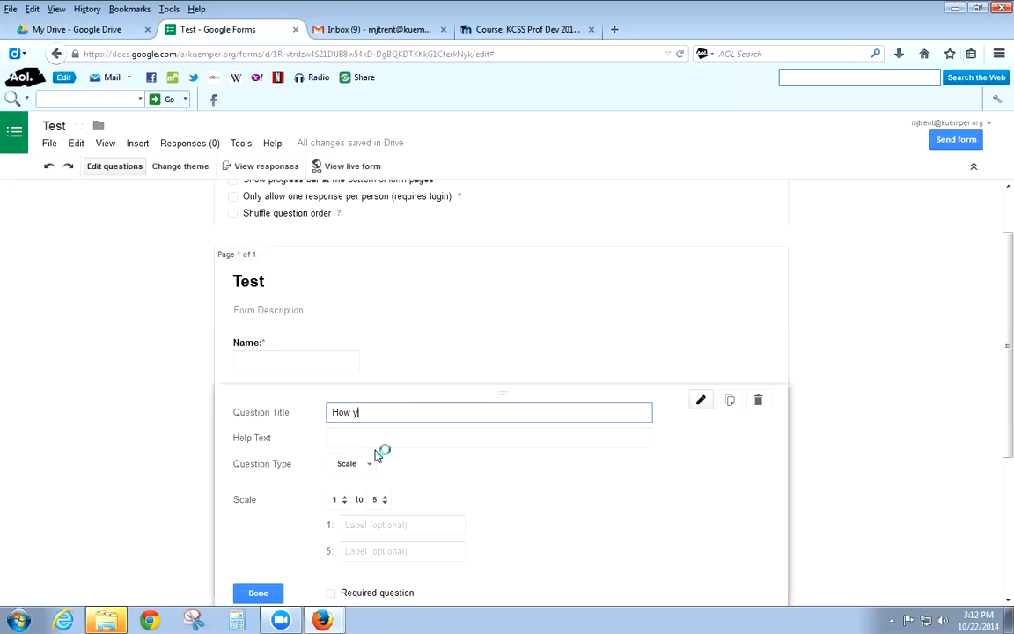
key("BackSpace")
type("would you rate this class")
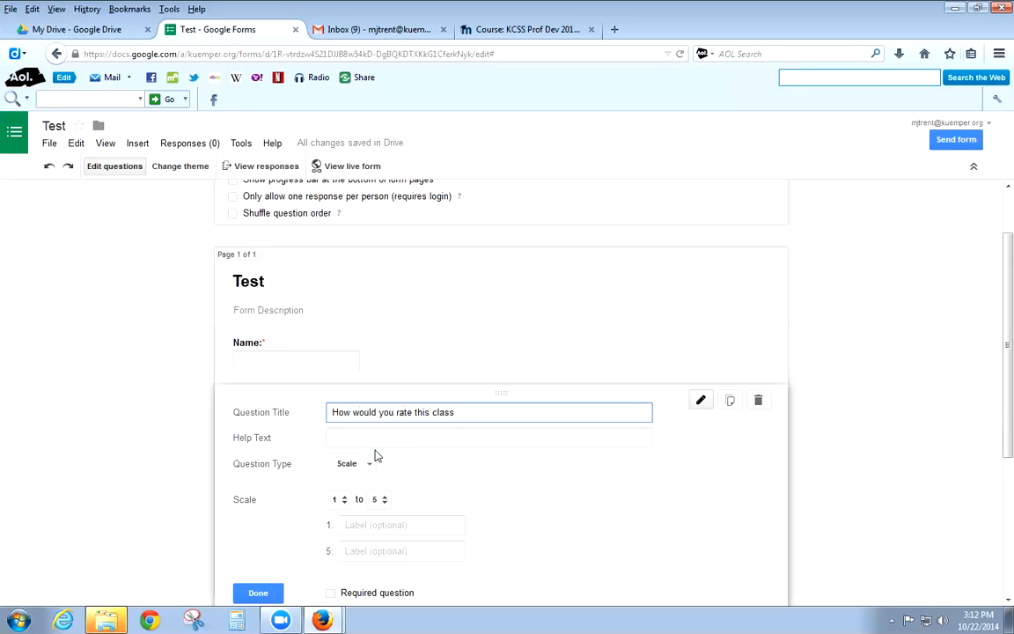
type("?")
Label scale value 1 "Worst Ever" and 5 "Best Ever", and save the class rating question as required.
scroll(399, 486, "down", 1)
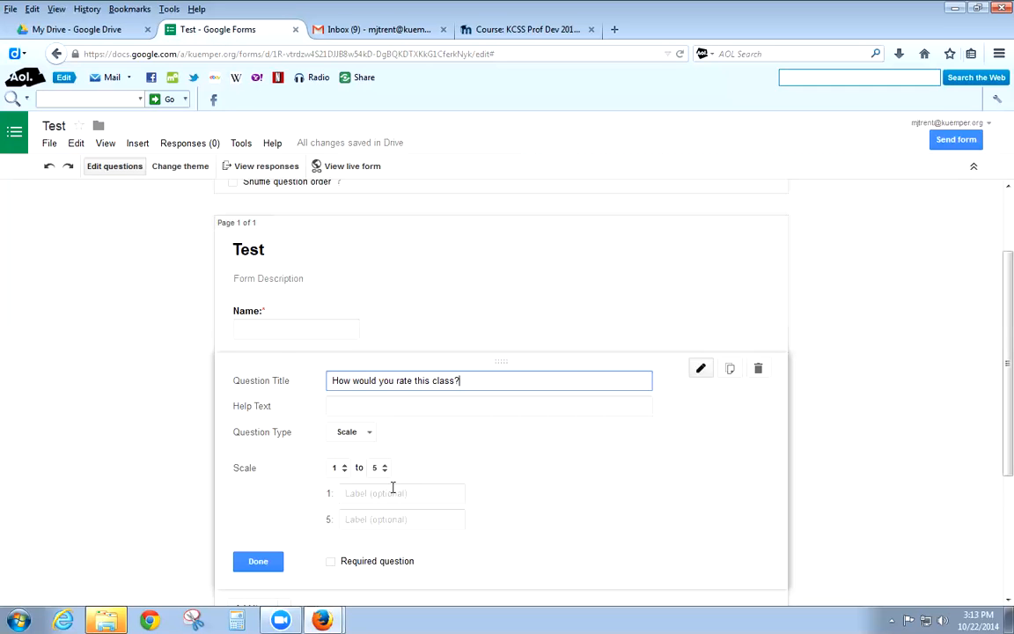
left_click(453, 490)
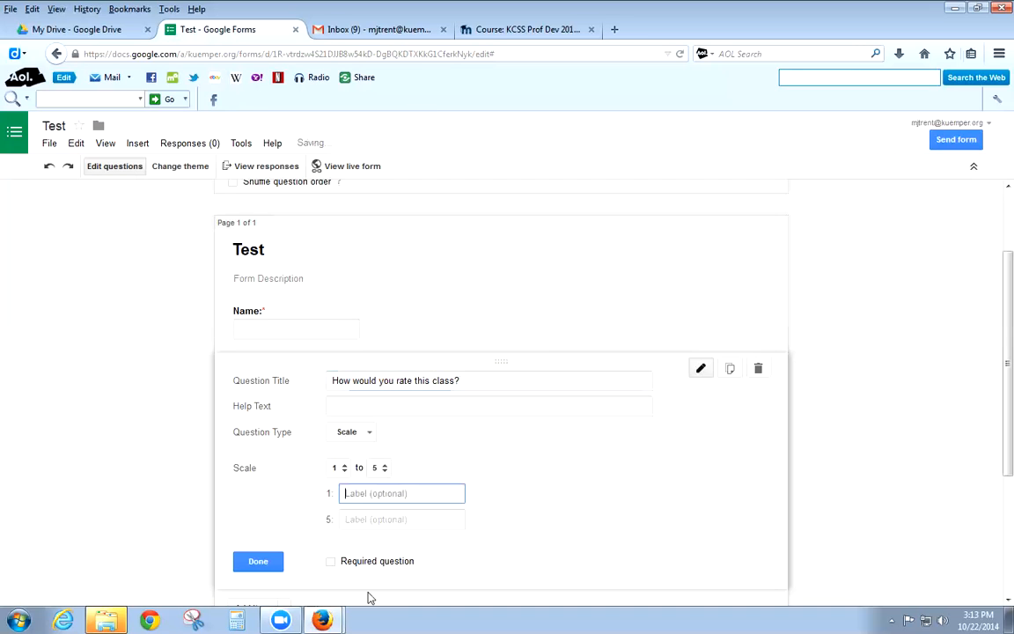
type("Wro")
key("BackSpace")
key("BackSpace")
type("orst Ever")
left_click(315, 519)
type("Best Ever")
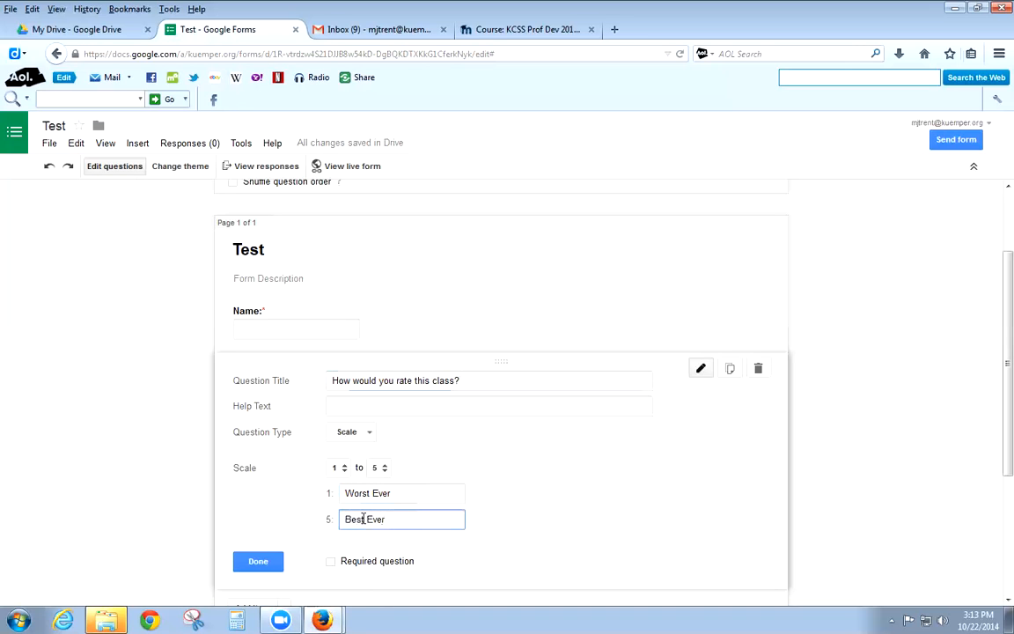
left_click(332, 562)
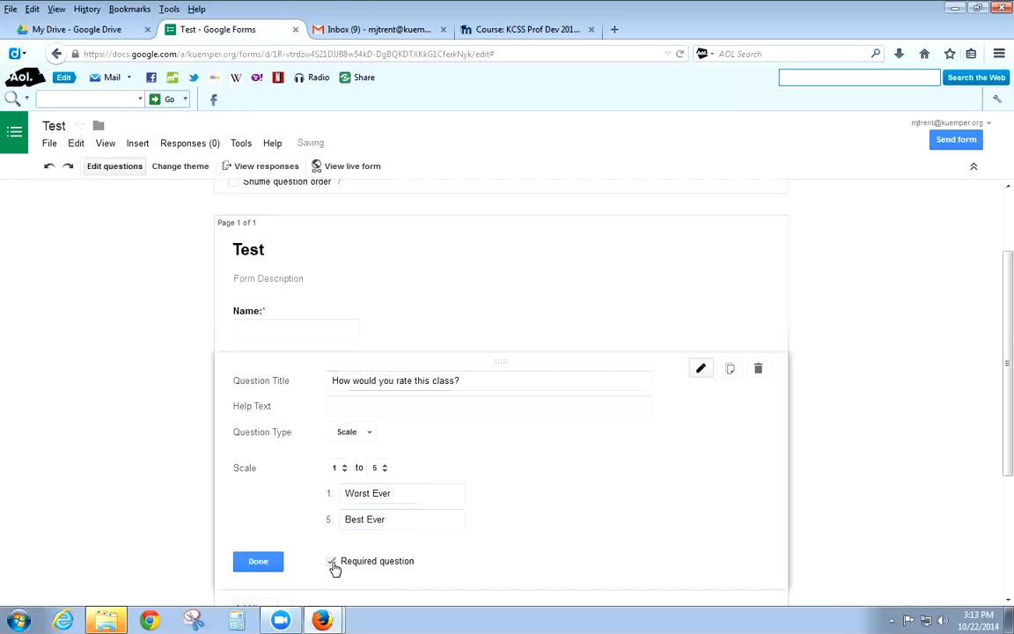
left_click(258, 562)
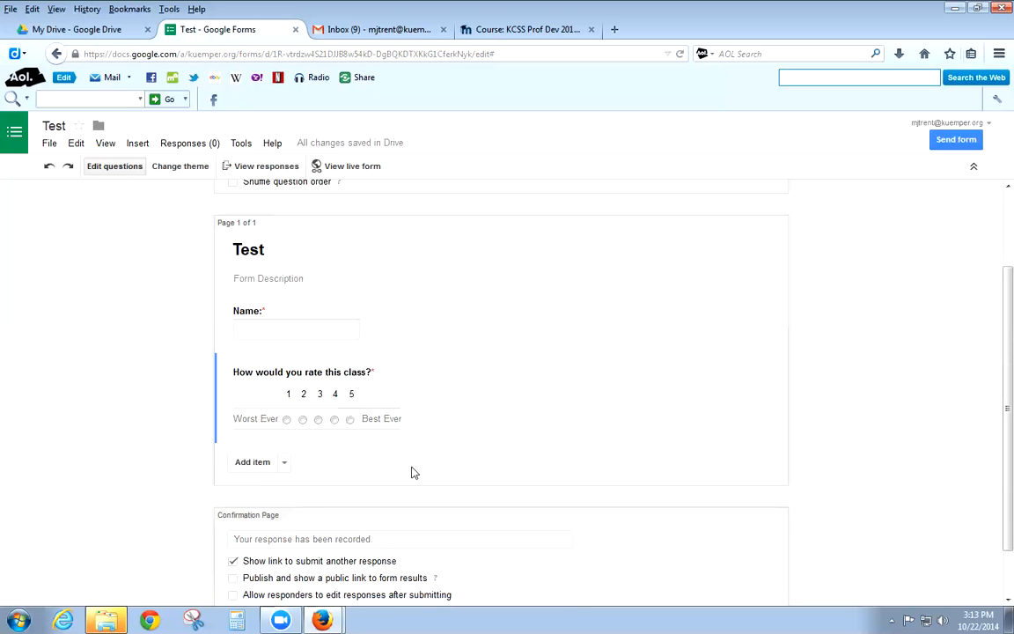
Add a Multiple choice question titled "Would you like to learn more about forms?" below the rating question.
left_click(284, 463)
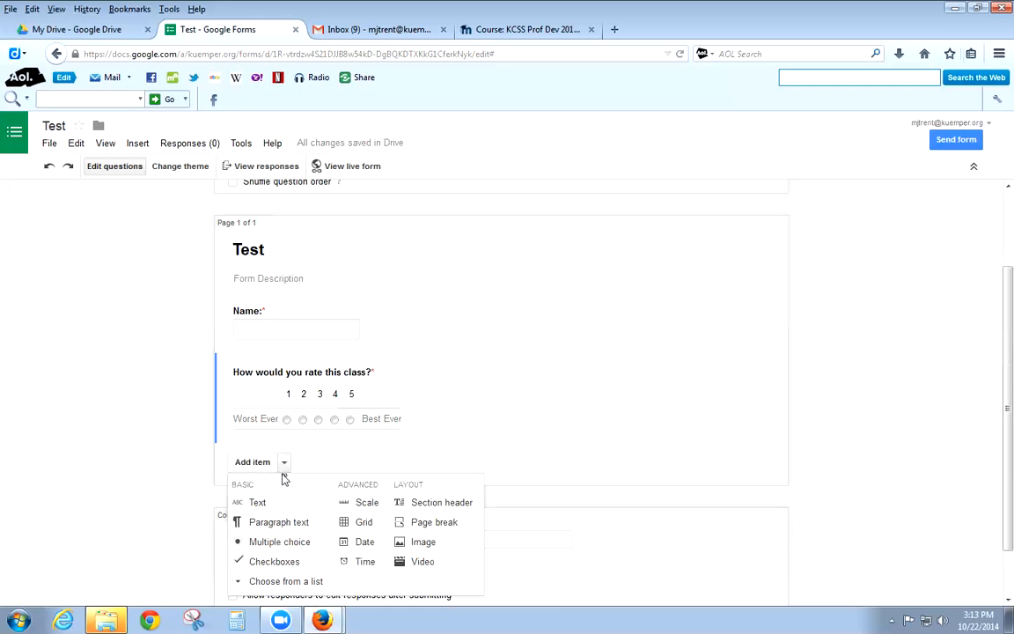
left_click(286, 543)
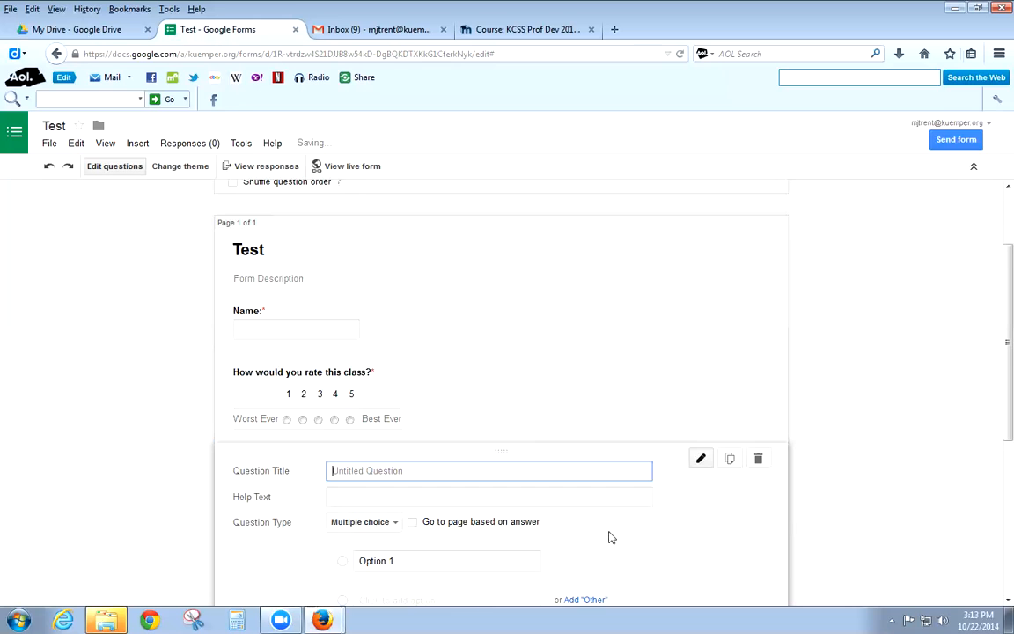
scroll(612, 538, "down", 2)
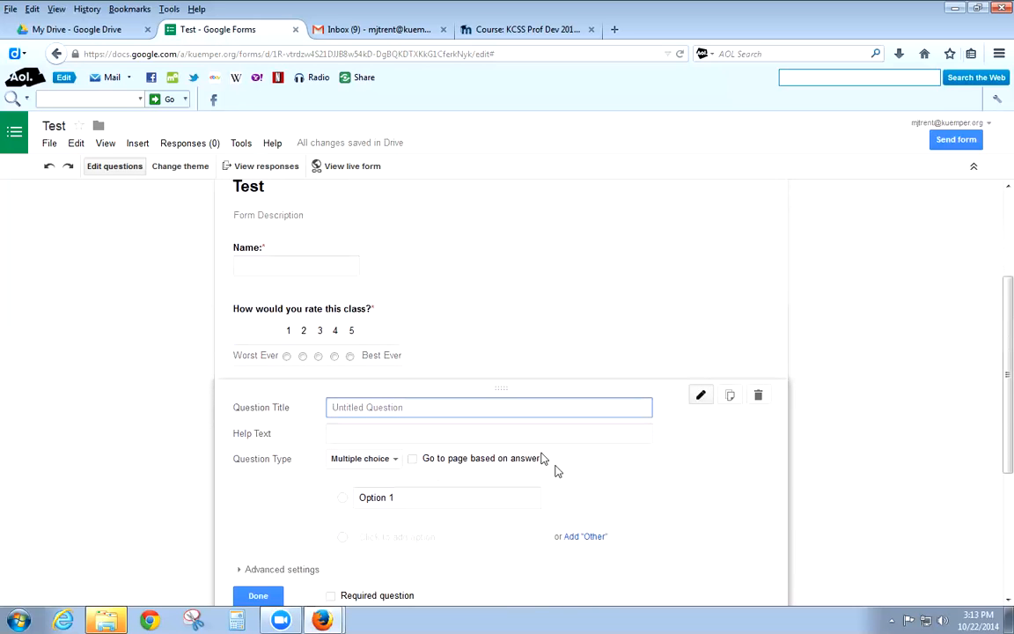
type("Would you like to learn more a")
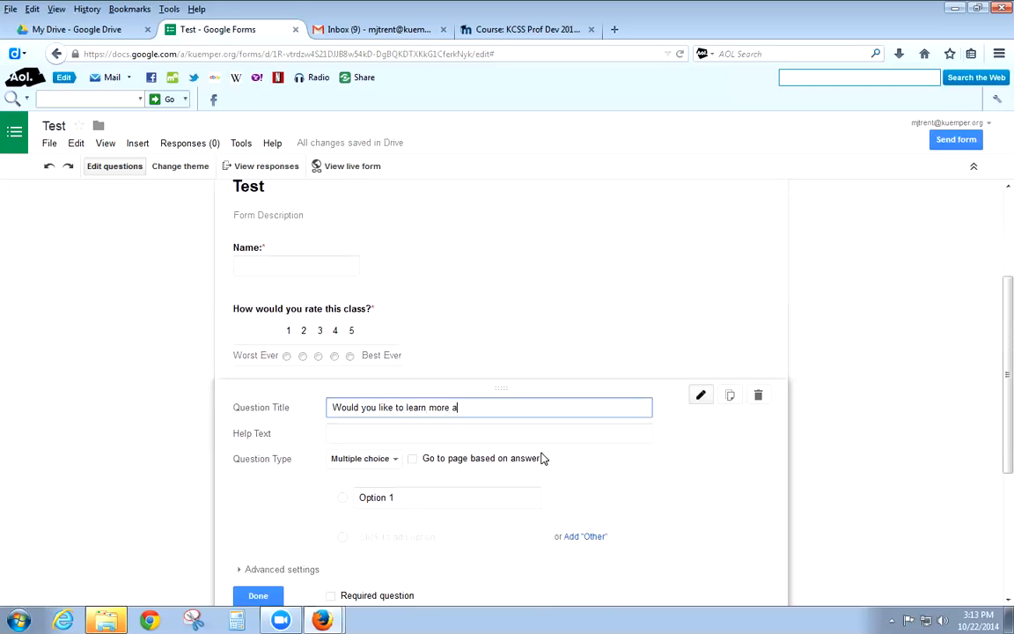
type("bout forms?")
Enter "Yes" and "No" as the answer options of the multiple choice question.
left_click(451, 502)
type("Yesy")
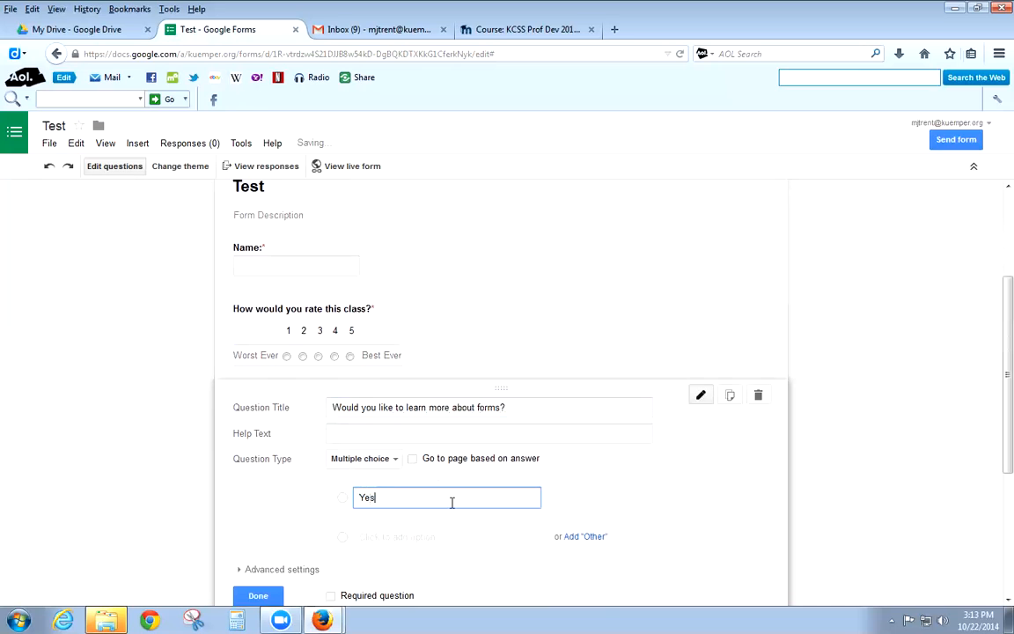
key("BackSpace")
left_click(449, 539)
type("No")
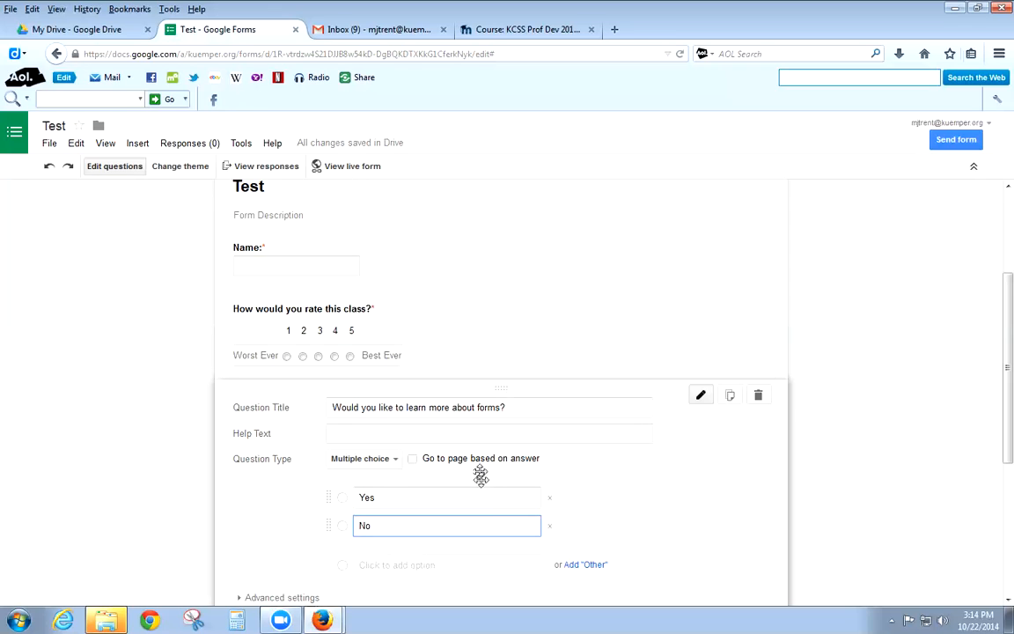
Enable going to a page based on the answer and check the destination choices for the Yes option.
left_click(413, 459)
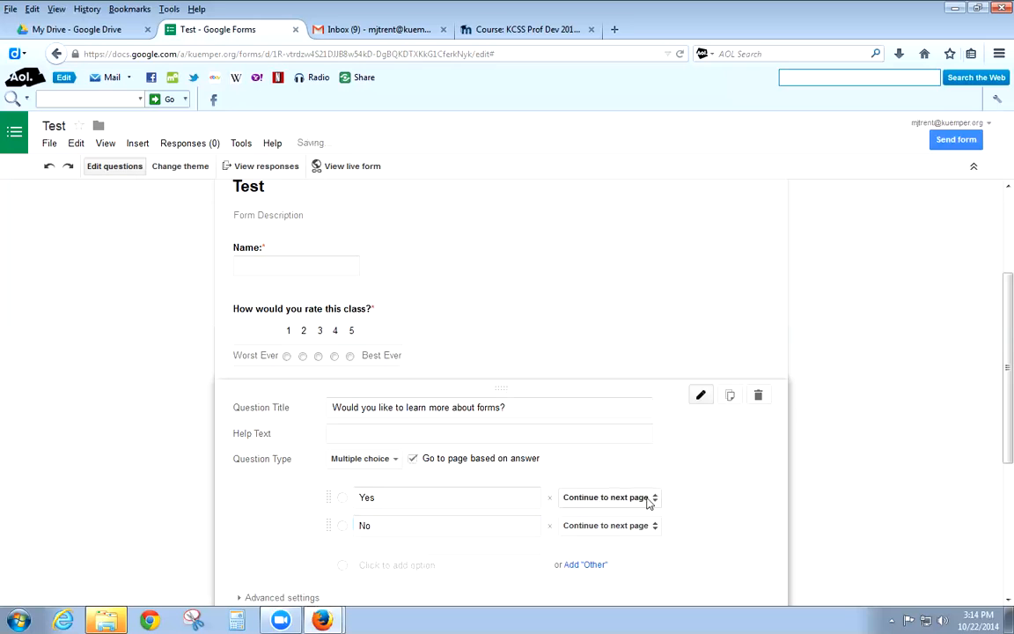
left_click(649, 499)
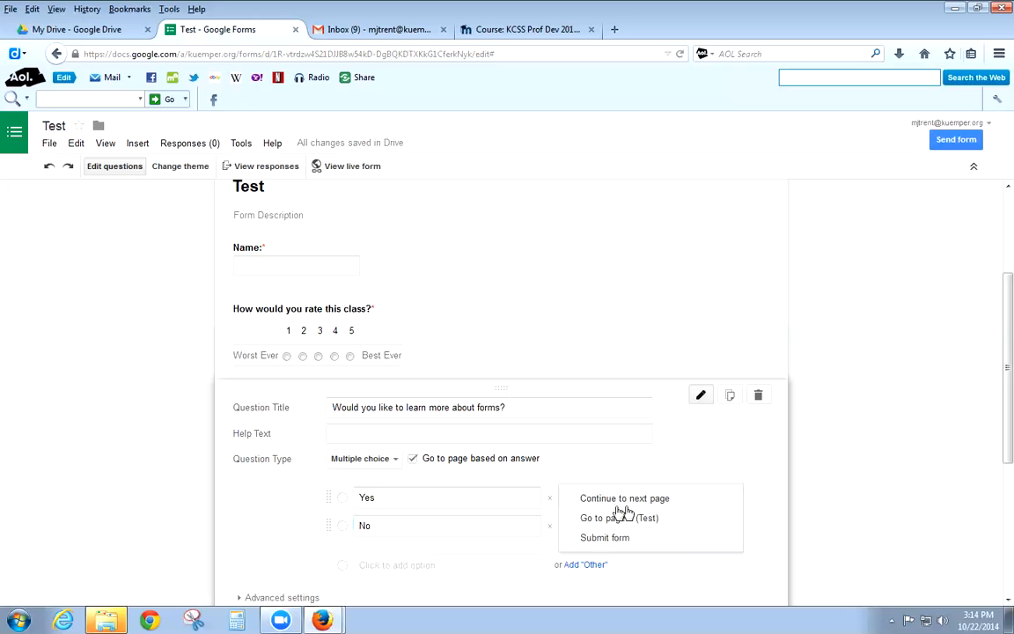
left_click(710, 442)
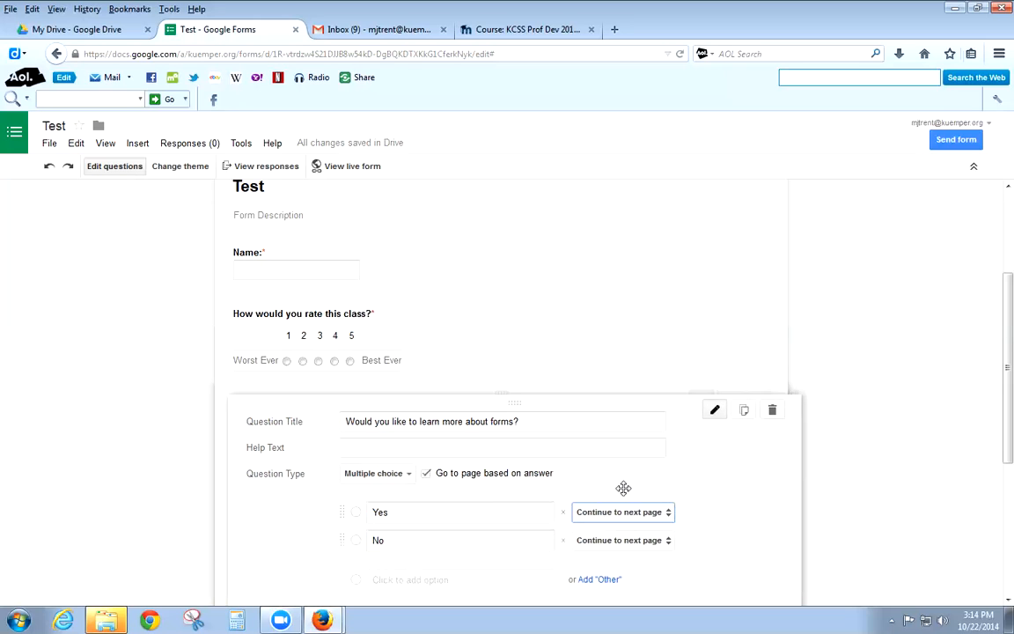
Add a page break after the multiple choice question and reload the form.
scroll(306, 590, "down", 2)
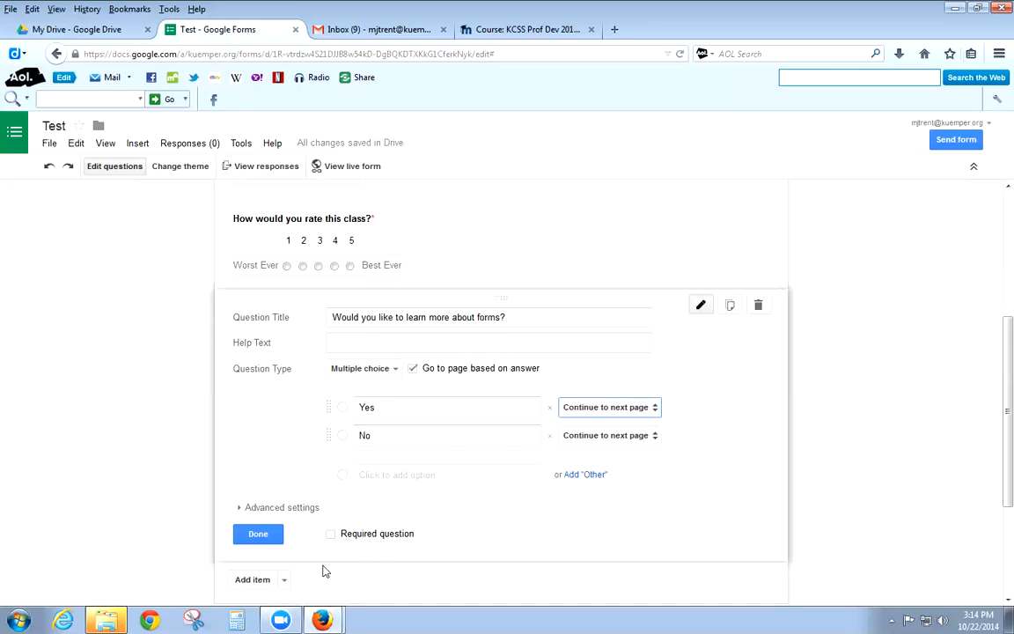
left_click(285, 579)
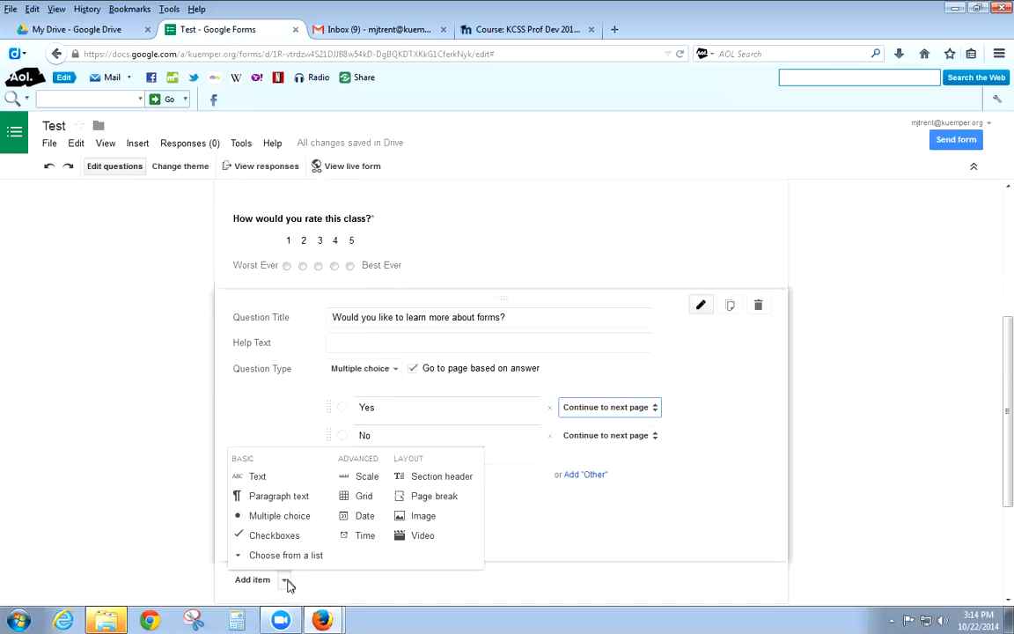
left_click(434, 498)
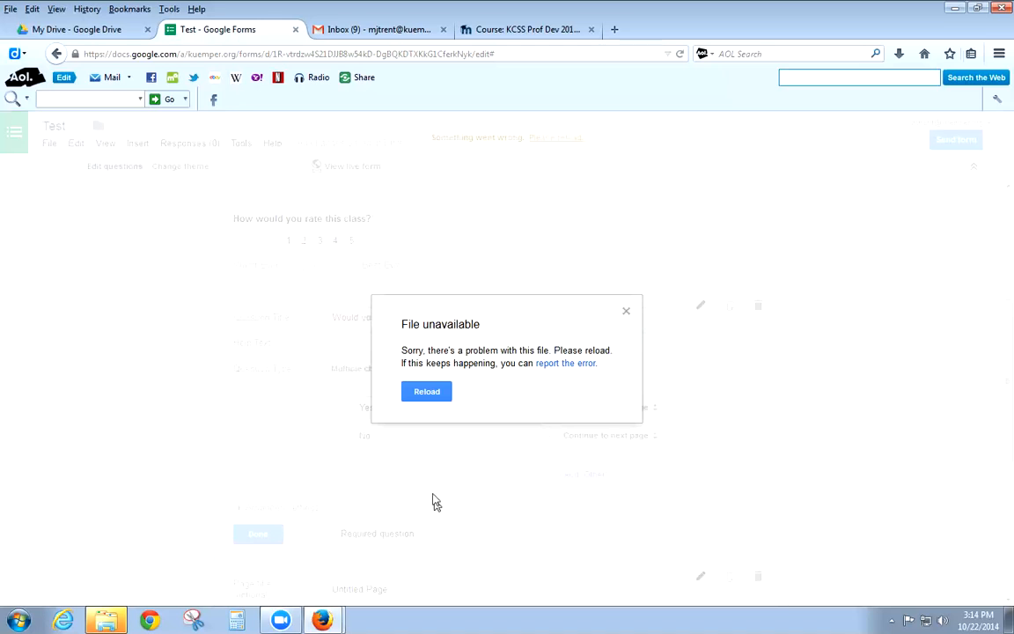
left_click(427, 393)
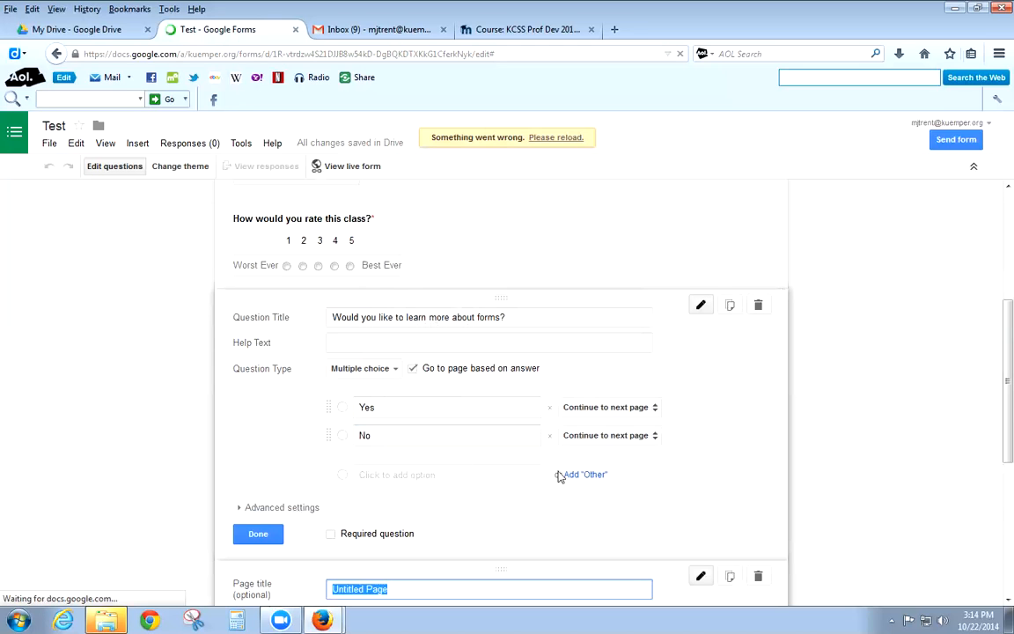
Look through the reloaded form from the settings to the confirmation page to check which items it still contains.
scroll(657, 514, "down", 1)
left_click(645, 505)
scroll(371, 530, "down", 1)
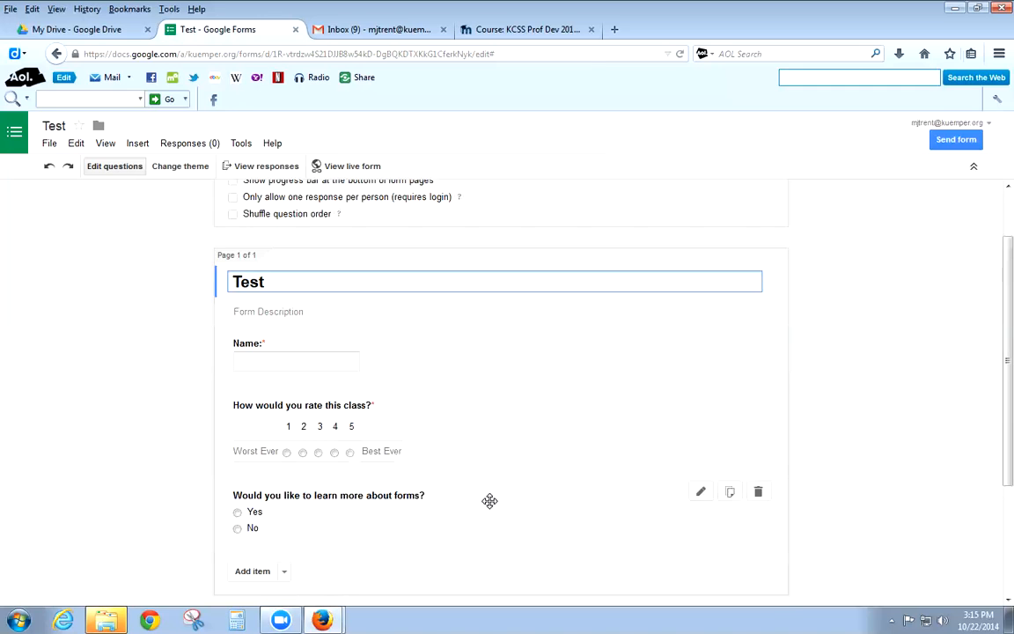
scroll(489, 501, "down", 3)
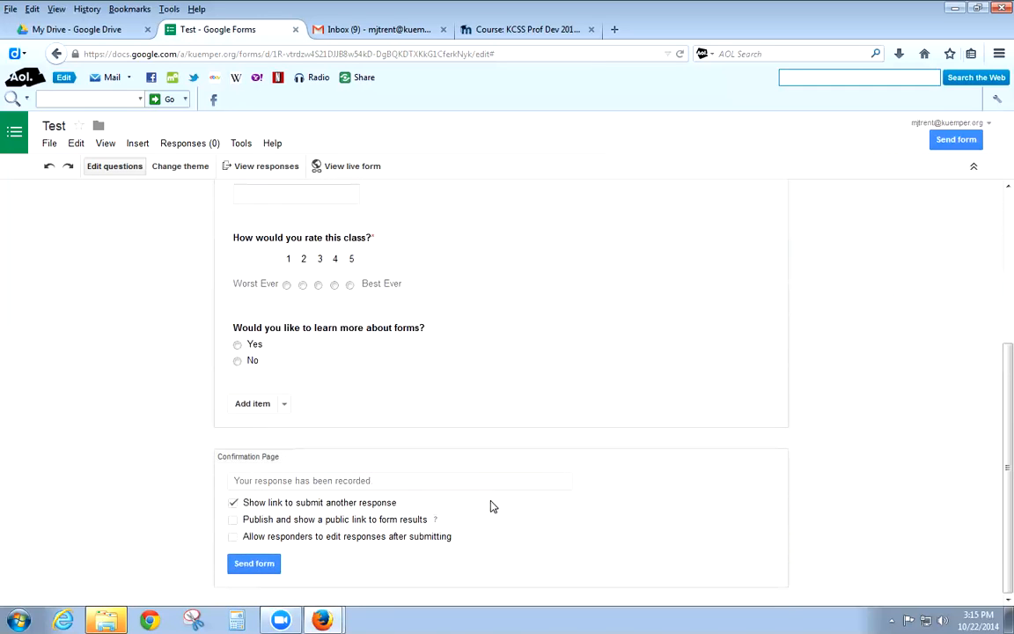
scroll(492, 503, "up", 3)
scroll(483, 501, "up", 1)
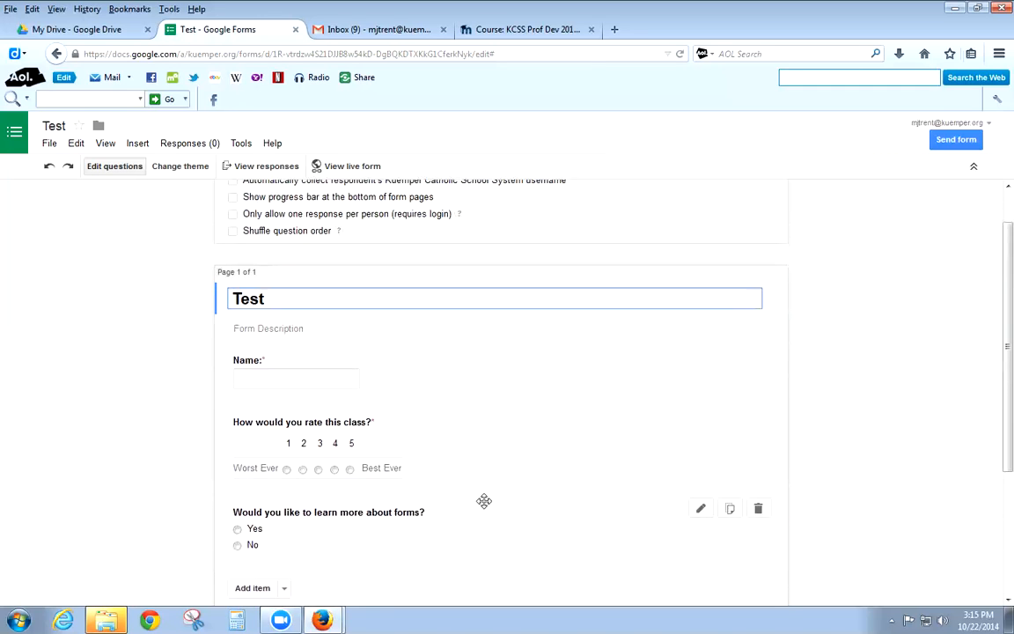
scroll(423, 520, "down", 1)
mouse_move(260, 508)
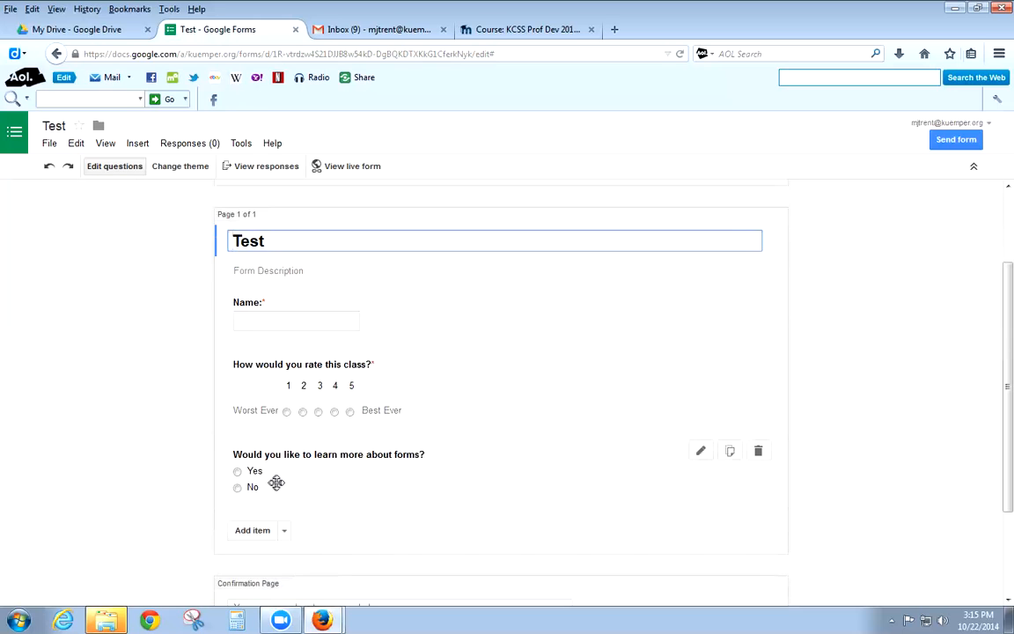
Edit the "Would you like to learn more about forms?" question and enable going to a page based on the answer.
left_click(700, 453)
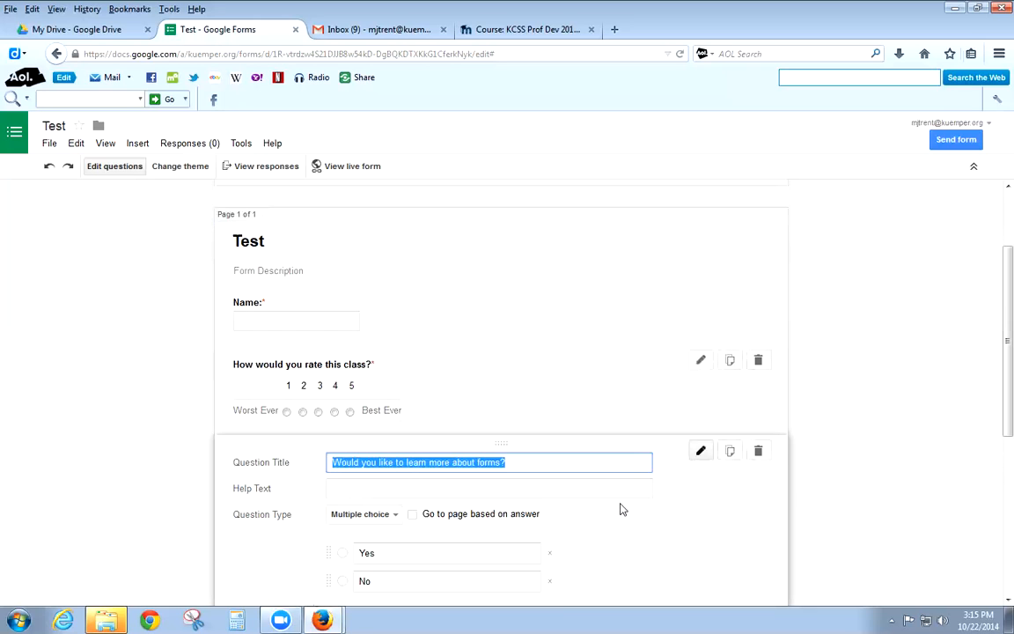
scroll(628, 514, "down", 2)
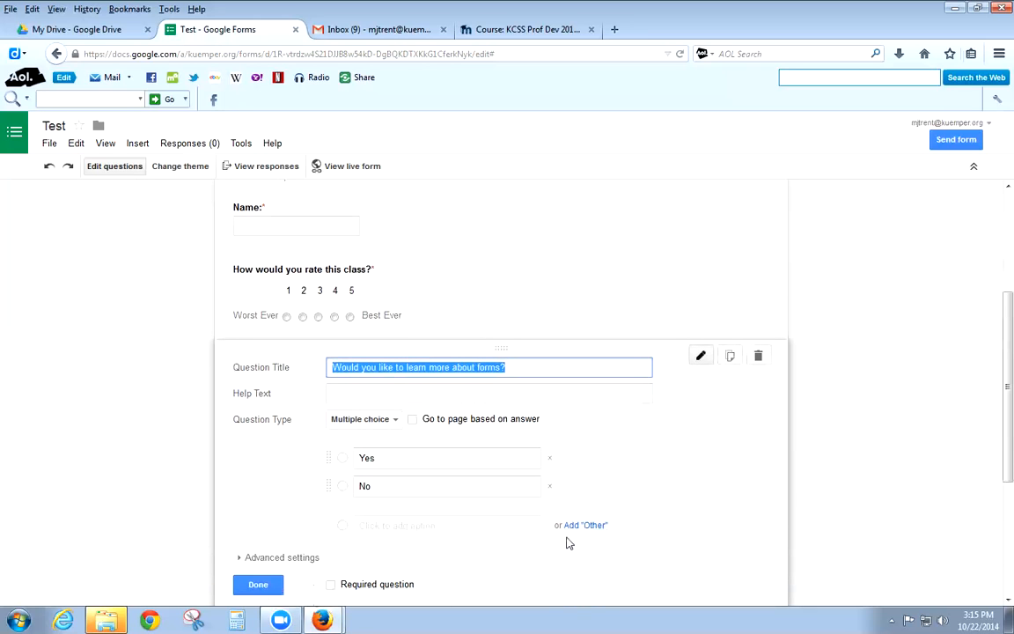
left_click(413, 420)
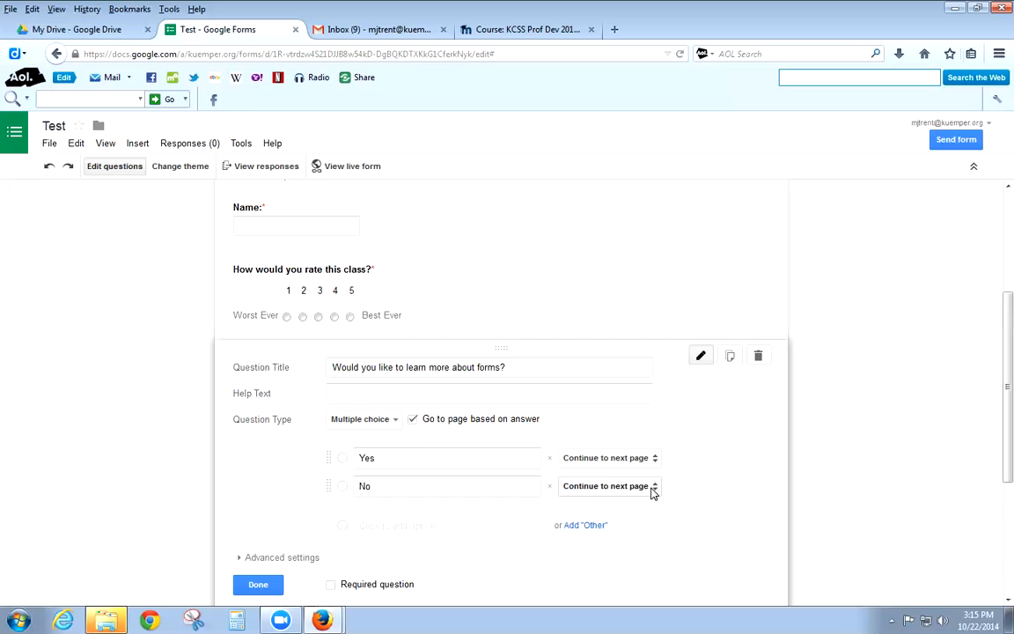
Add an "Other" answer to the multiple choice question and remove the extra blank third option.
left_click(583, 527)
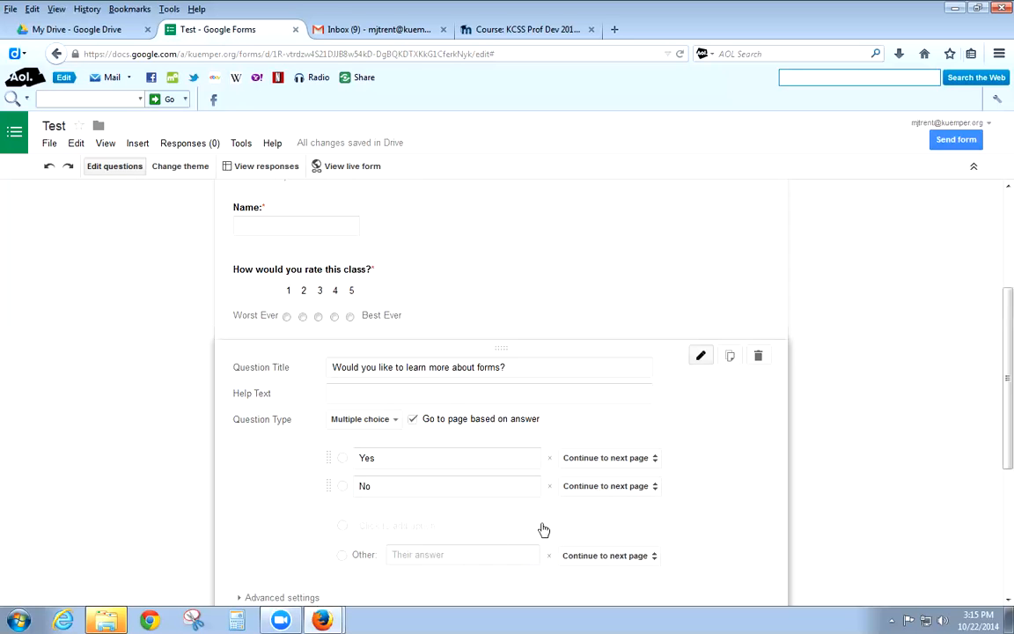
left_click(509, 528)
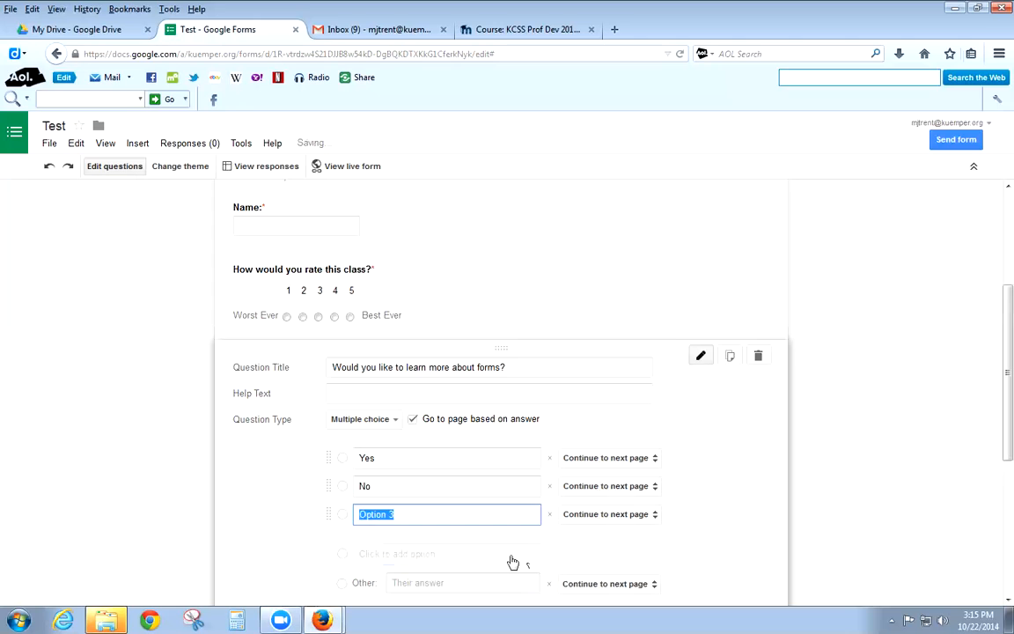
left_click(550, 516)
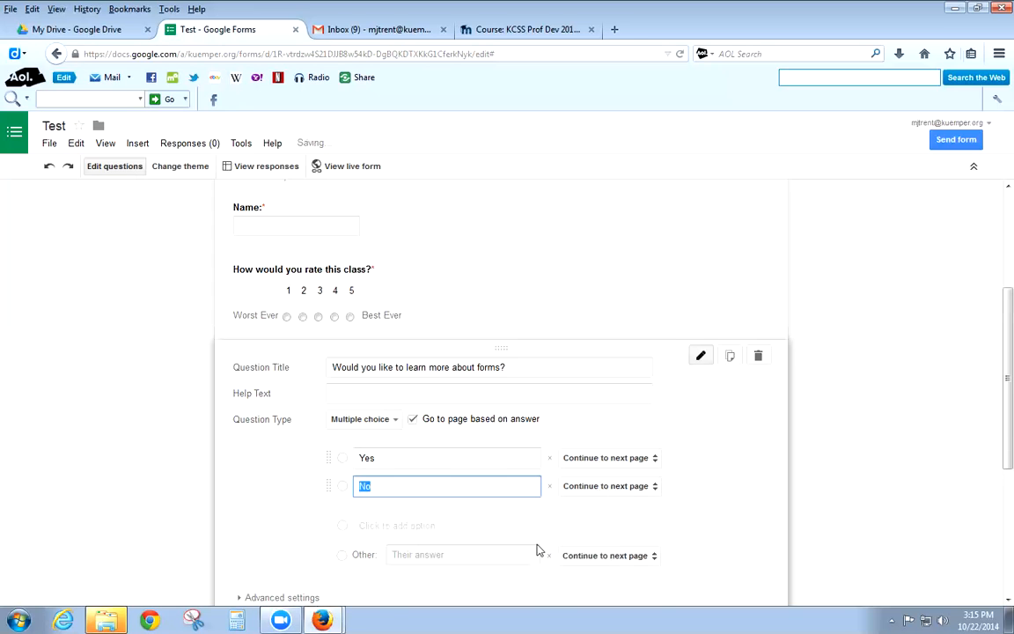
Make the multiple choice question required and finish editing it.
scroll(528, 546, "down", 1)
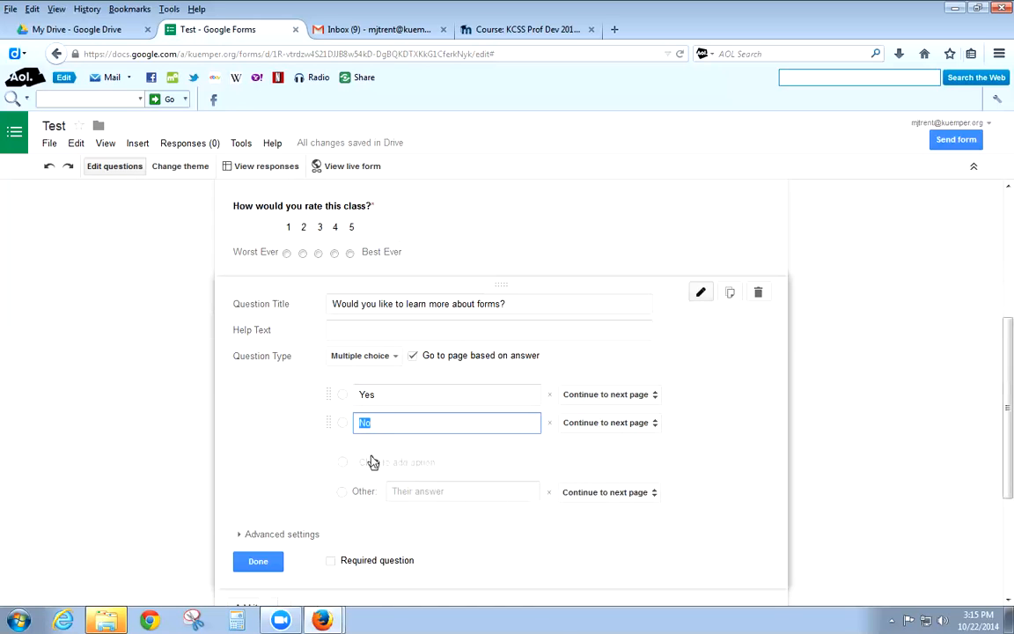
left_click(337, 564)
left_click(261, 562)
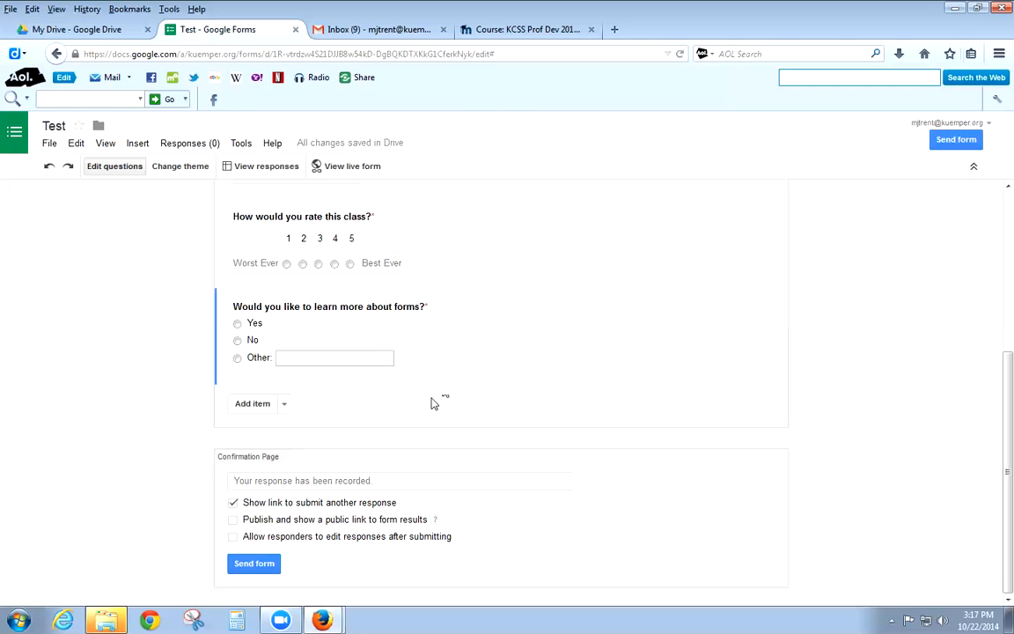
Turn off showing the link to submit another response on the confirmation page.
mouse_move(438, 363)
left_click_drag(449, 373, 499, 442)
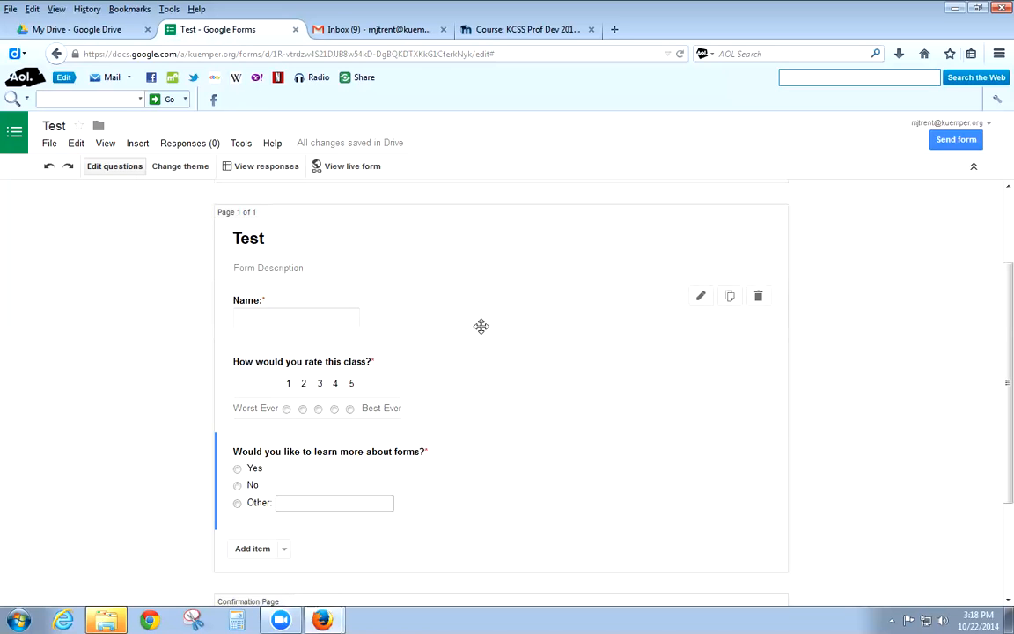
scroll(480, 361, "up", 3)
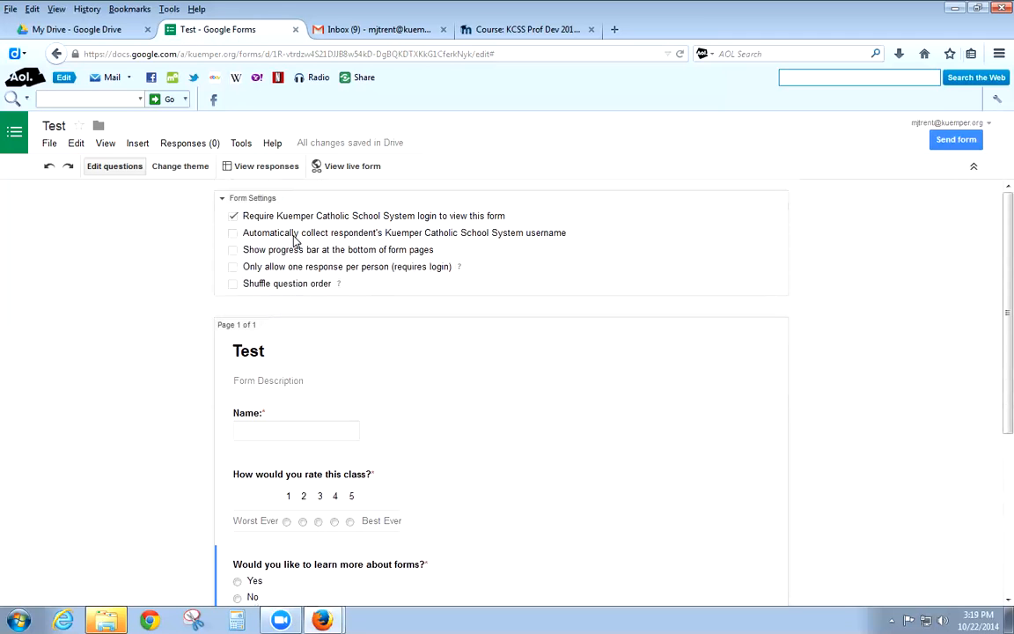
scroll(295, 242, "down", 5)
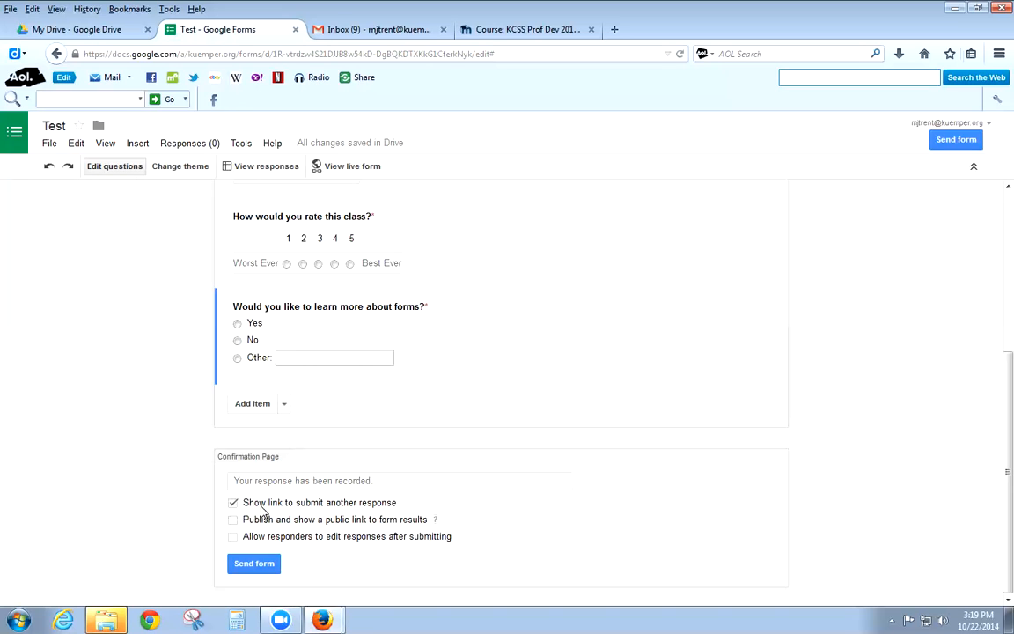
left_click(234, 504)
Turn off the form setting that requires a Kuemper Catholic School System login to view the form.
scroll(539, 539, "up", 3)
scroll(527, 506, "up", 2)
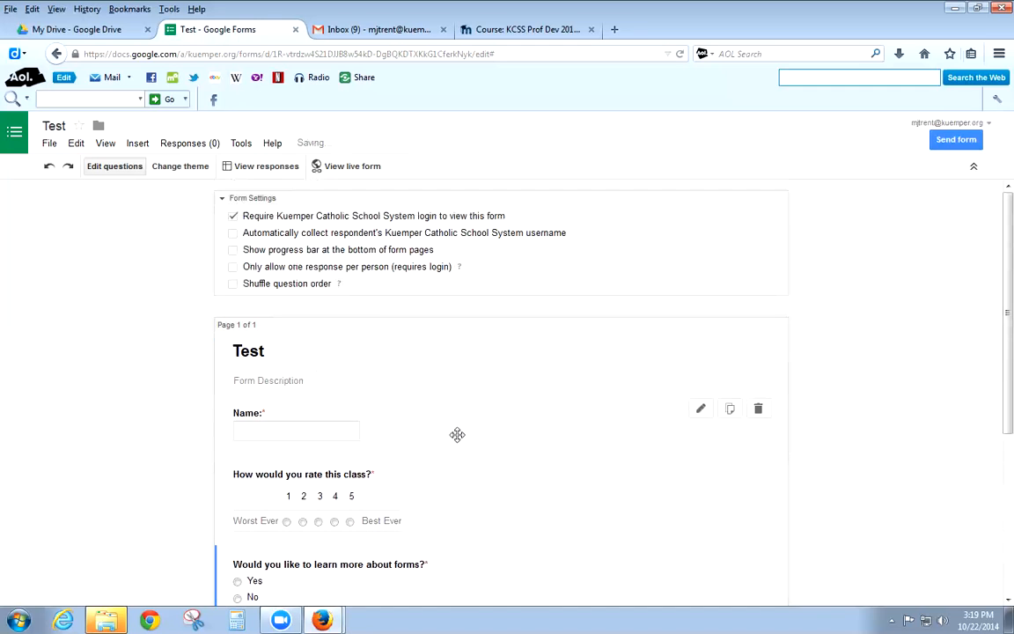
left_click(232, 217)
key("Return")
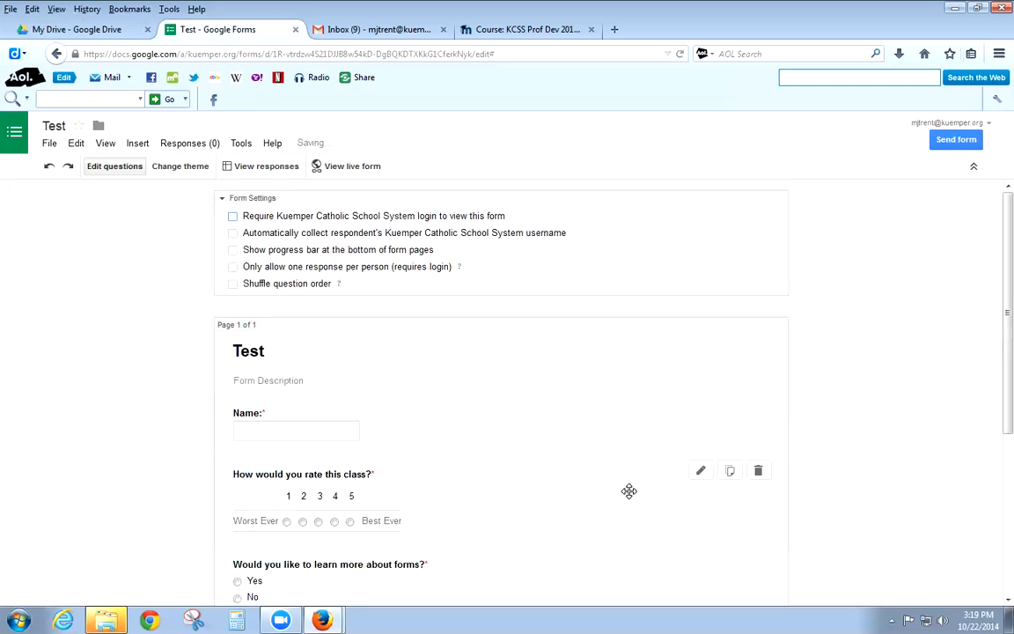
Change the form's theme to Birthday Cats.
scroll(623, 491, "down", 3)
scroll(624, 490, "down", 2)
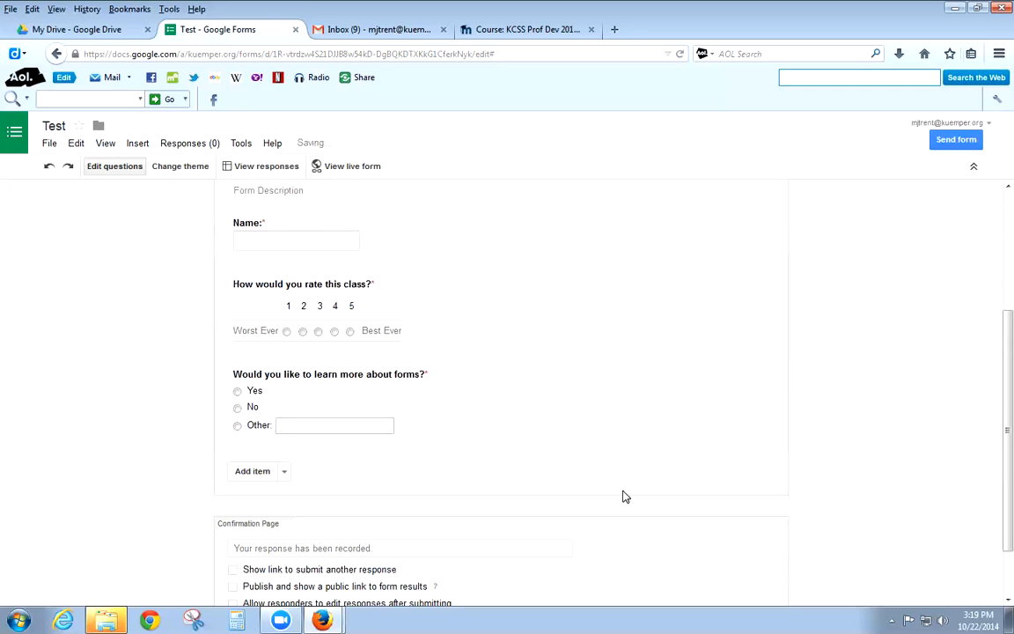
scroll(623, 498, "up", 5)
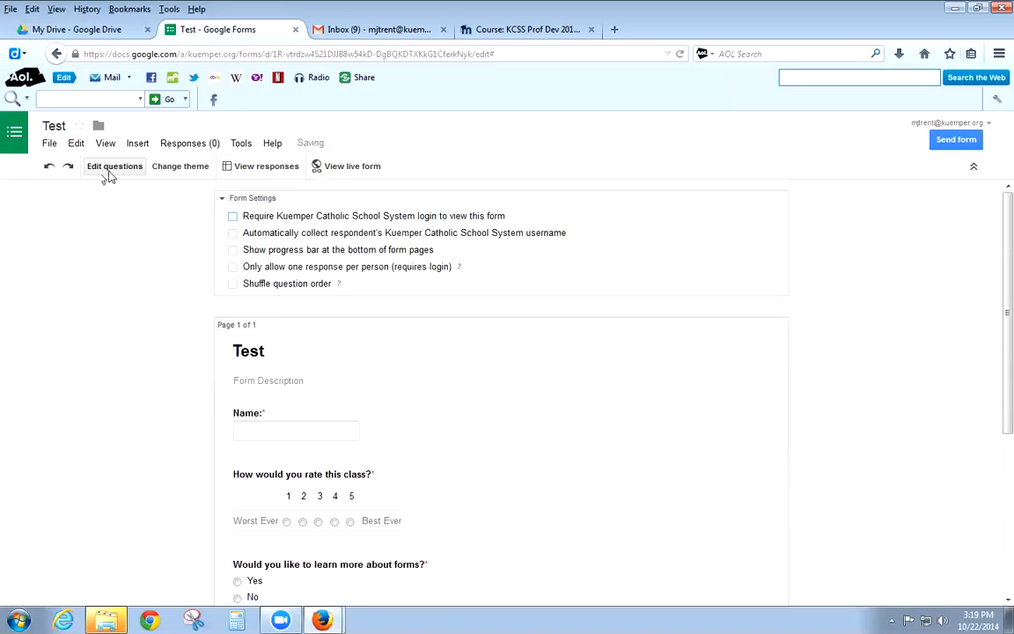
left_click(179, 169)
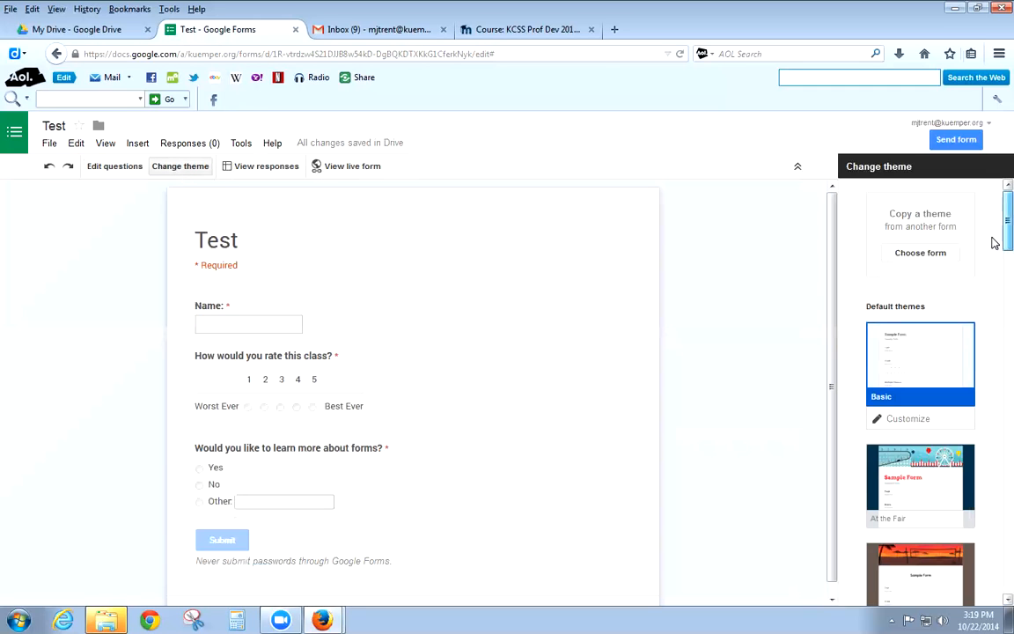
scroll(995, 243, "down", 6)
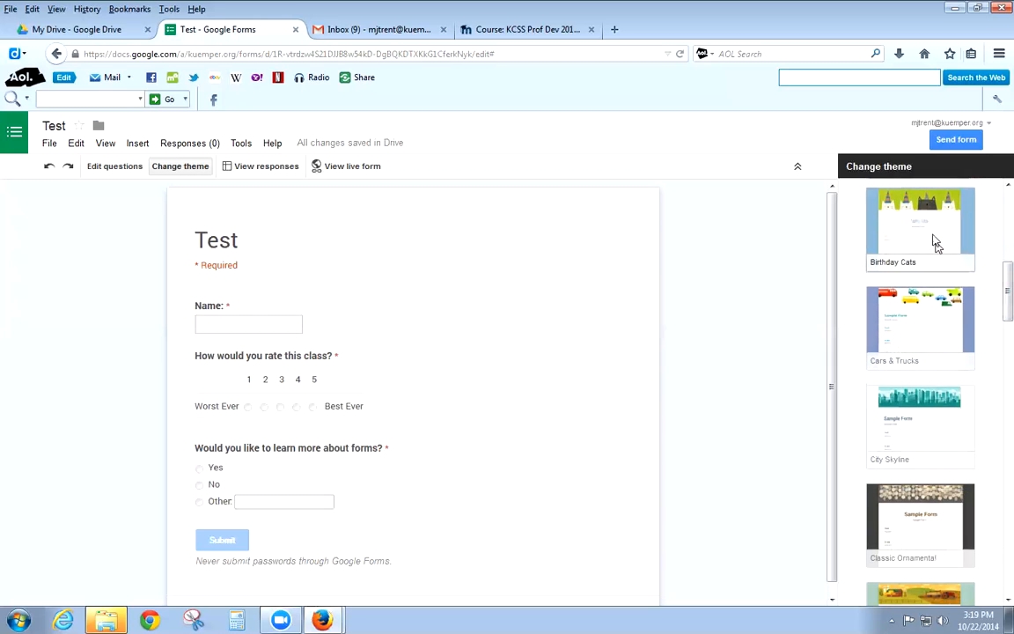
left_click(936, 243)
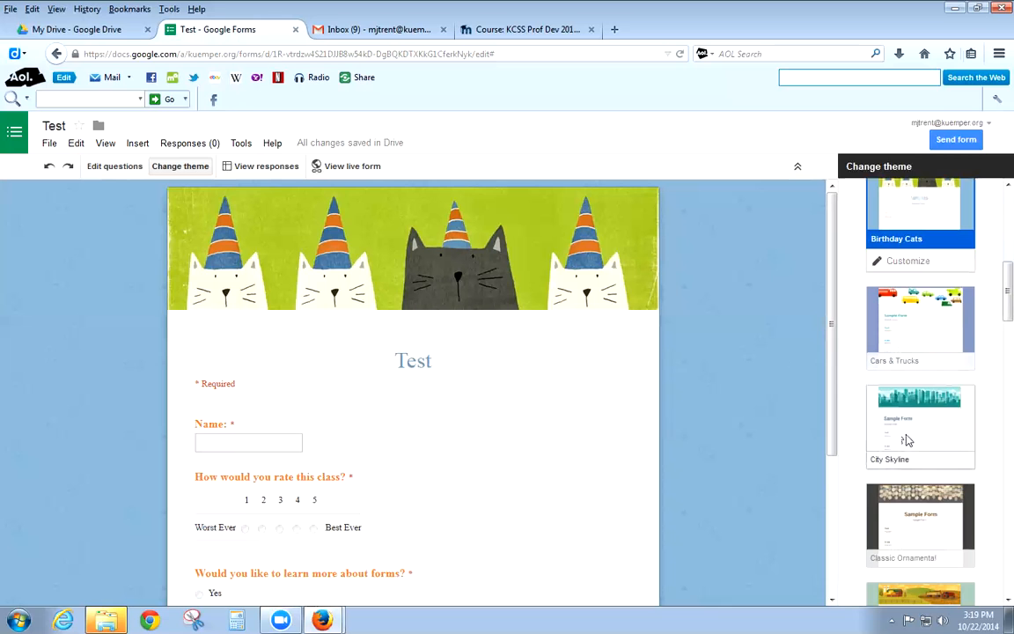
Try the City Skyline theme on the form, and return to Birthday Cats.
left_click(907, 442)
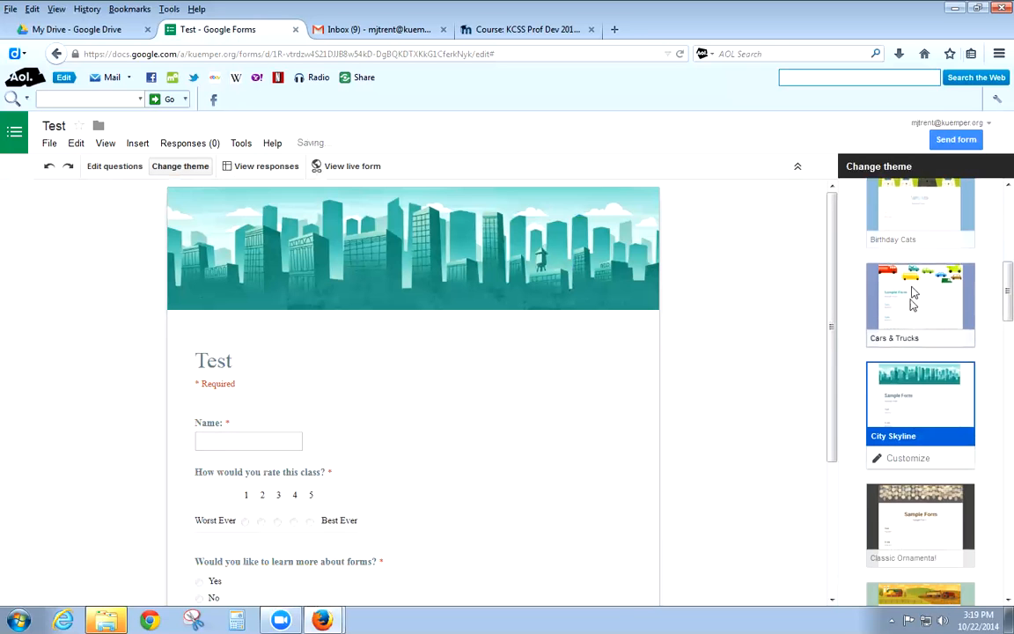
left_click(914, 297)
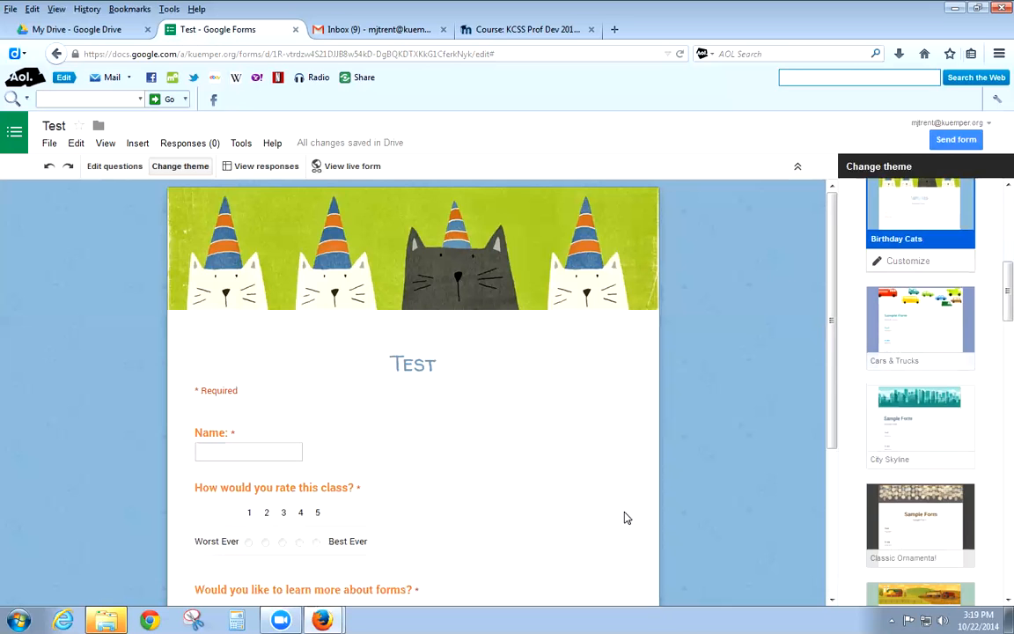
scroll(627, 517, "down", 1)
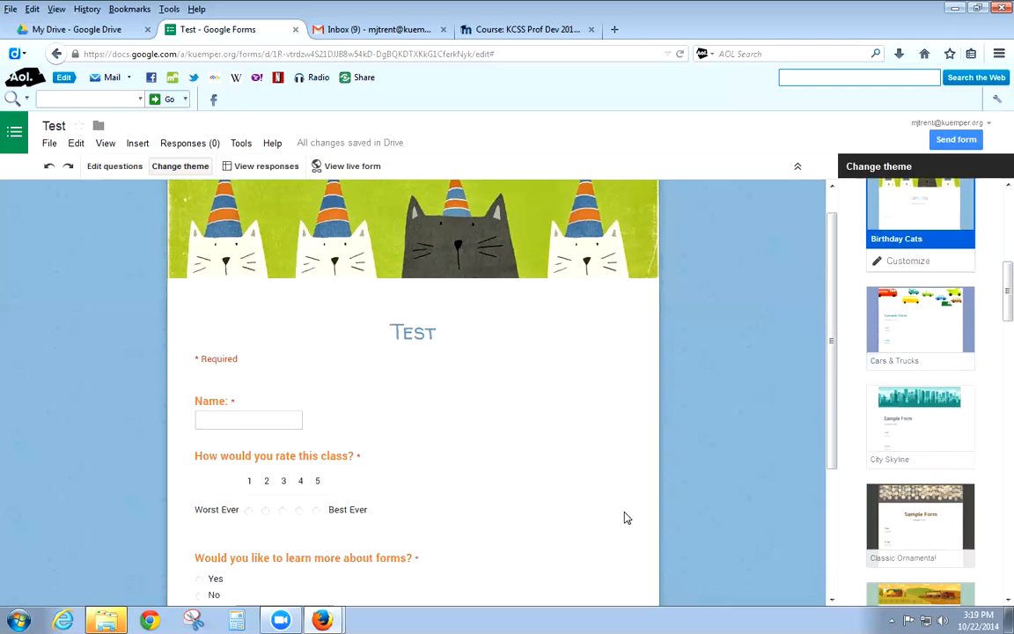
scroll(627, 518, "up", 1)
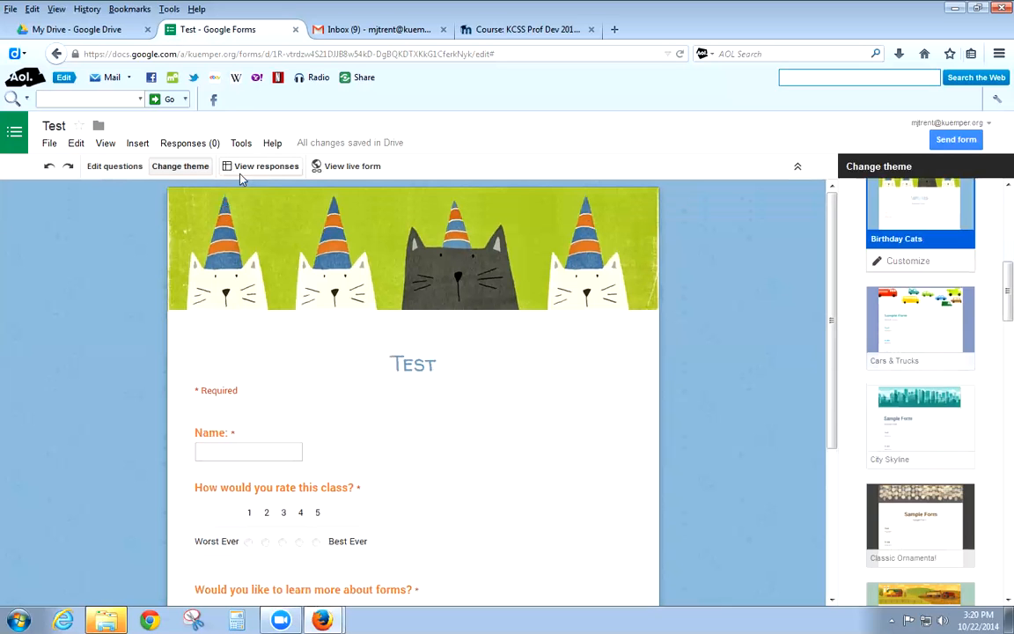
Open the live version of the form and select its full web address.
left_click(350, 167)
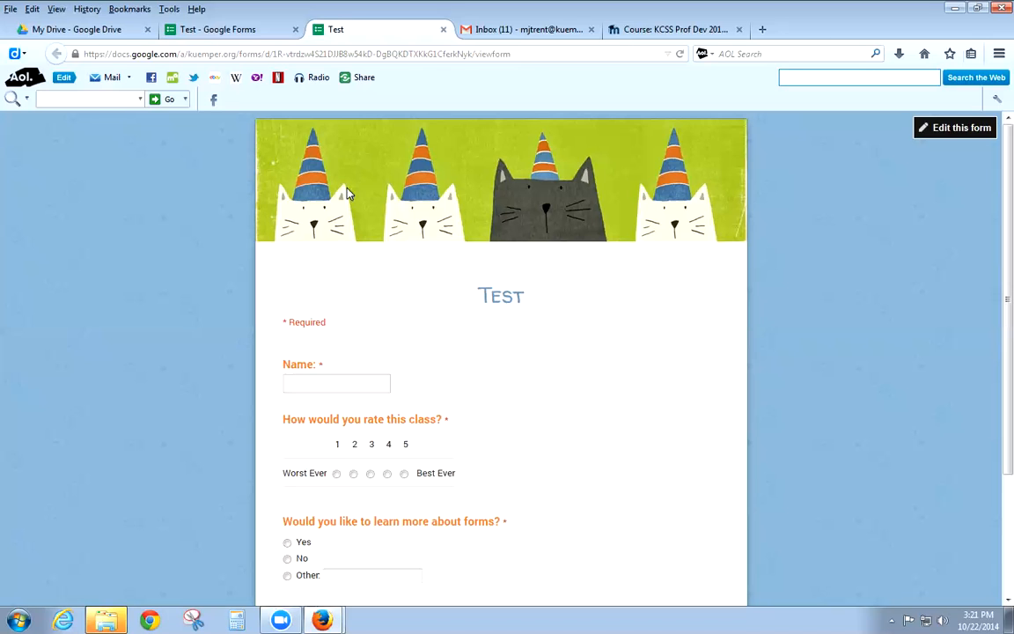
left_click(435, 55)
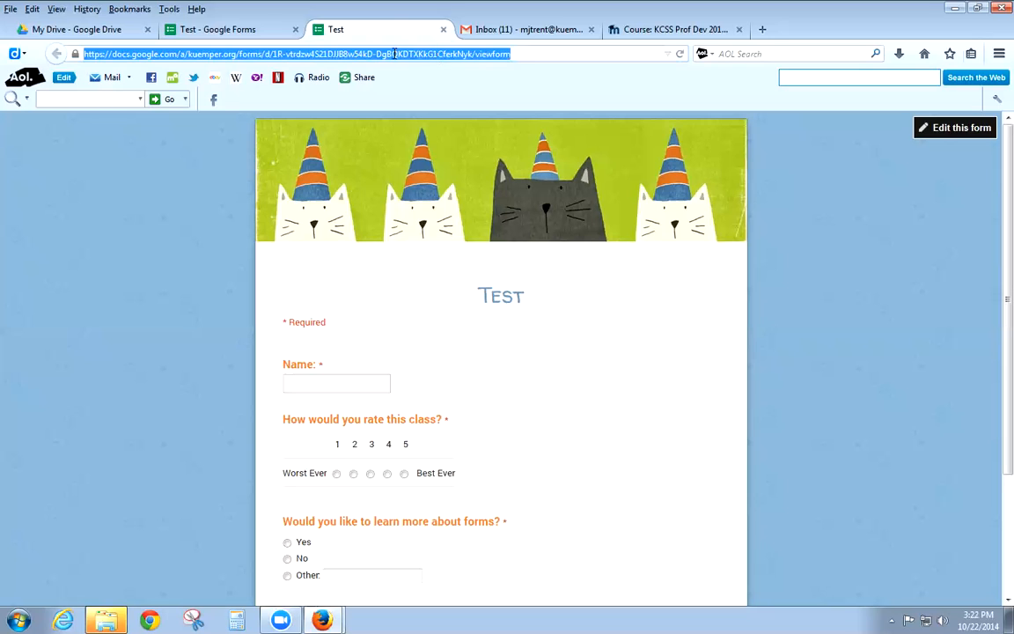
right_click(395, 54)
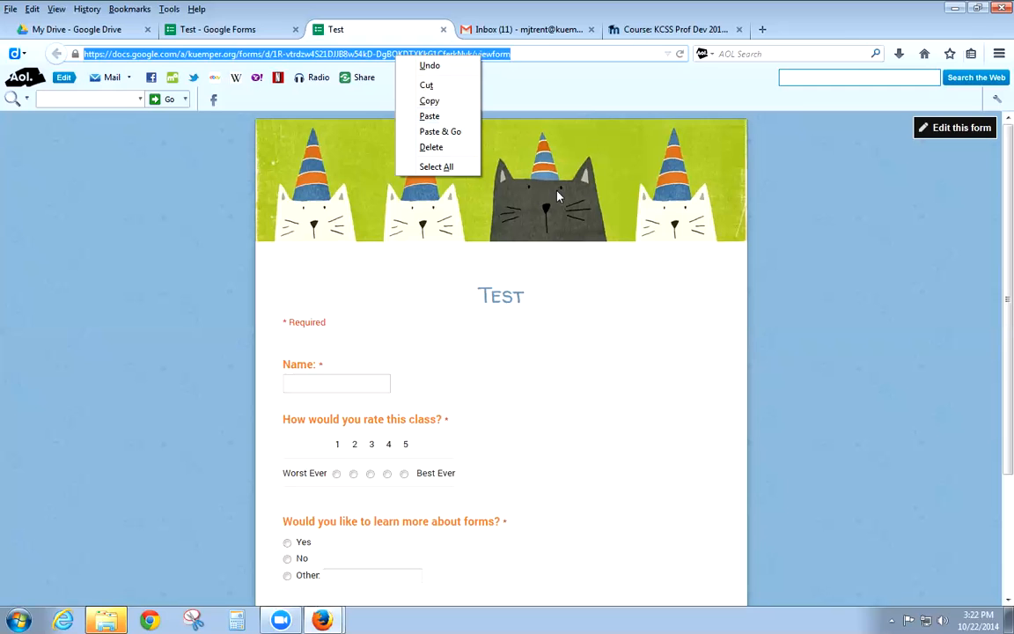
left_click(600, 98)
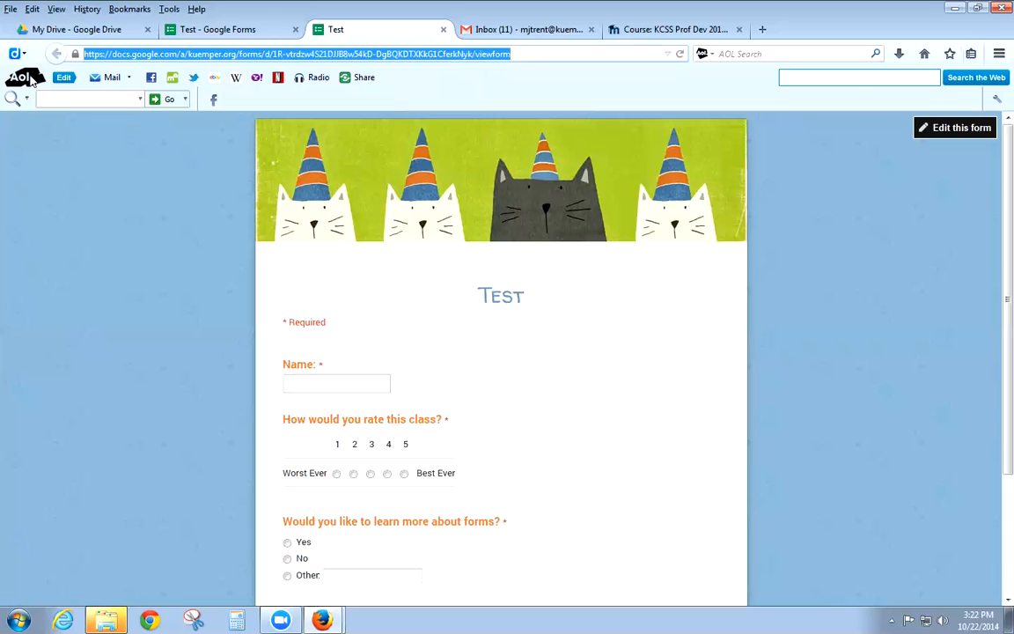
Switch to Gmail, start a new message and paste the copied web address into its body.
left_click(58, 32)
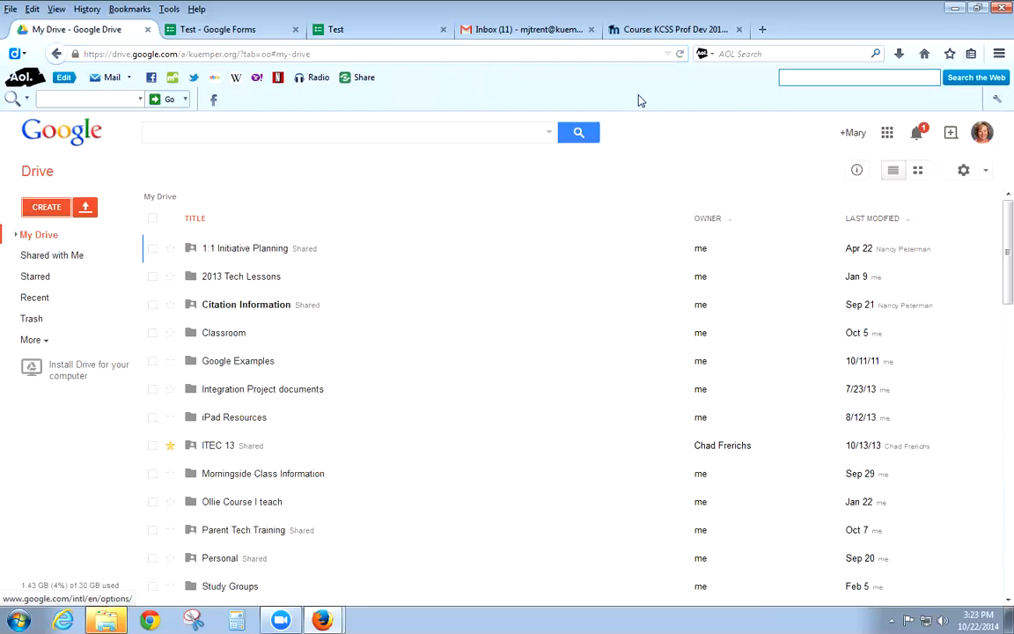
left_click(527, 34)
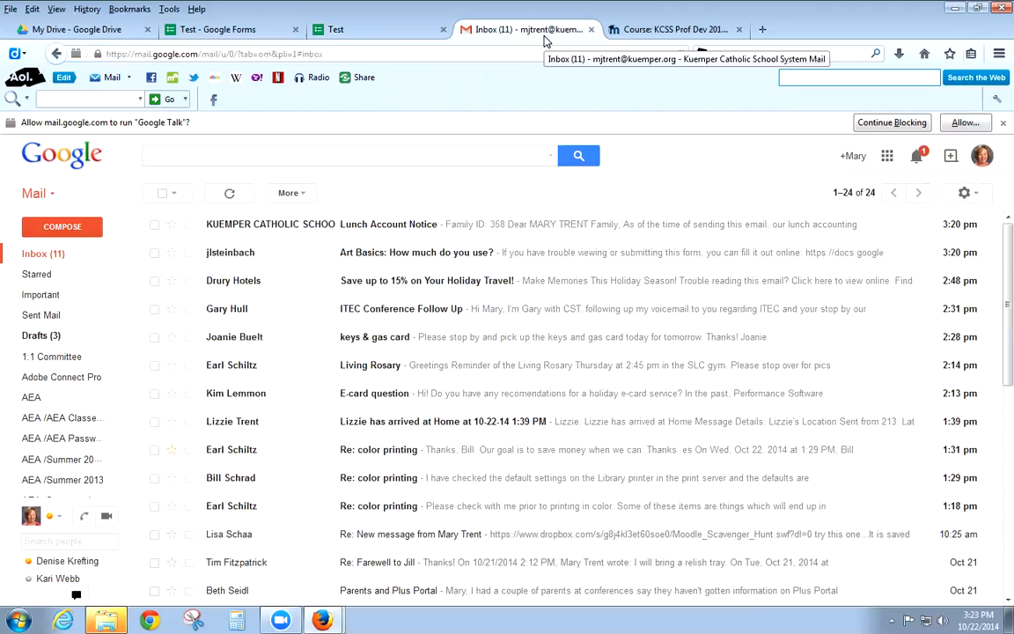
left_click(58, 231)
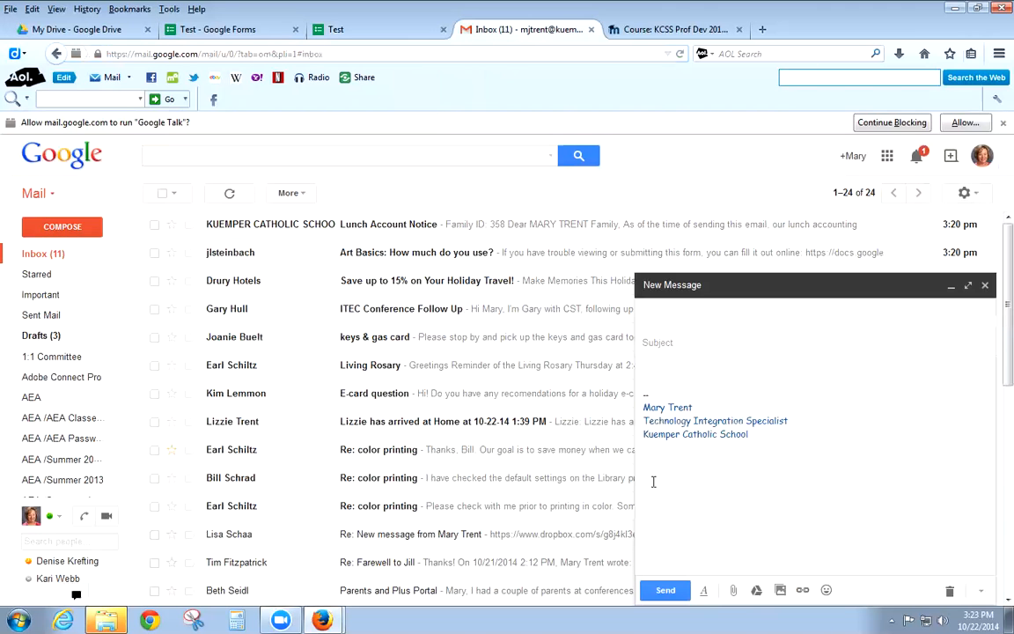
right_click(643, 370)
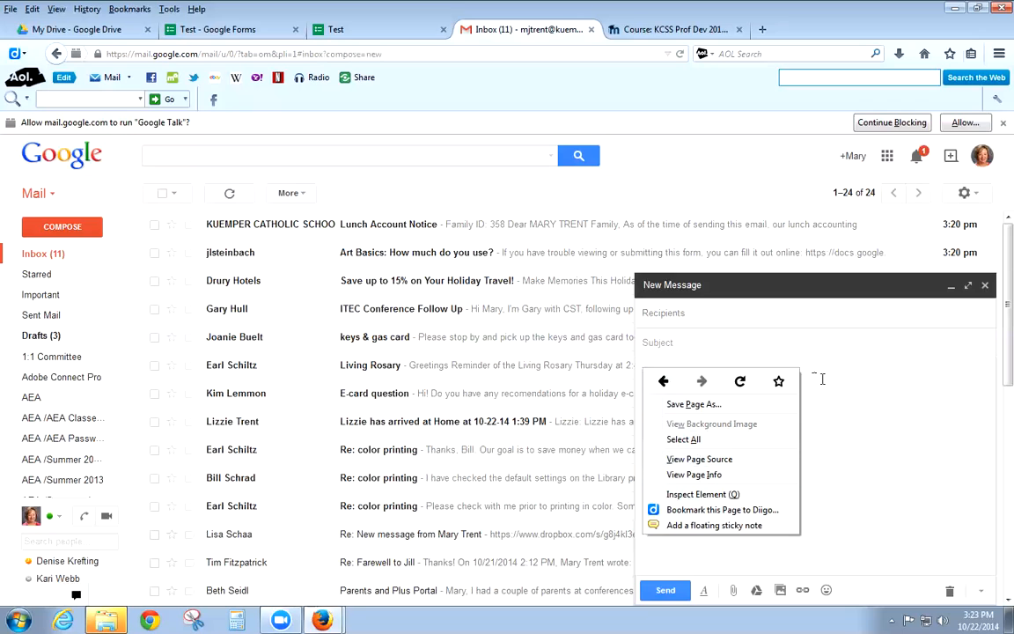
left_click(741, 378)
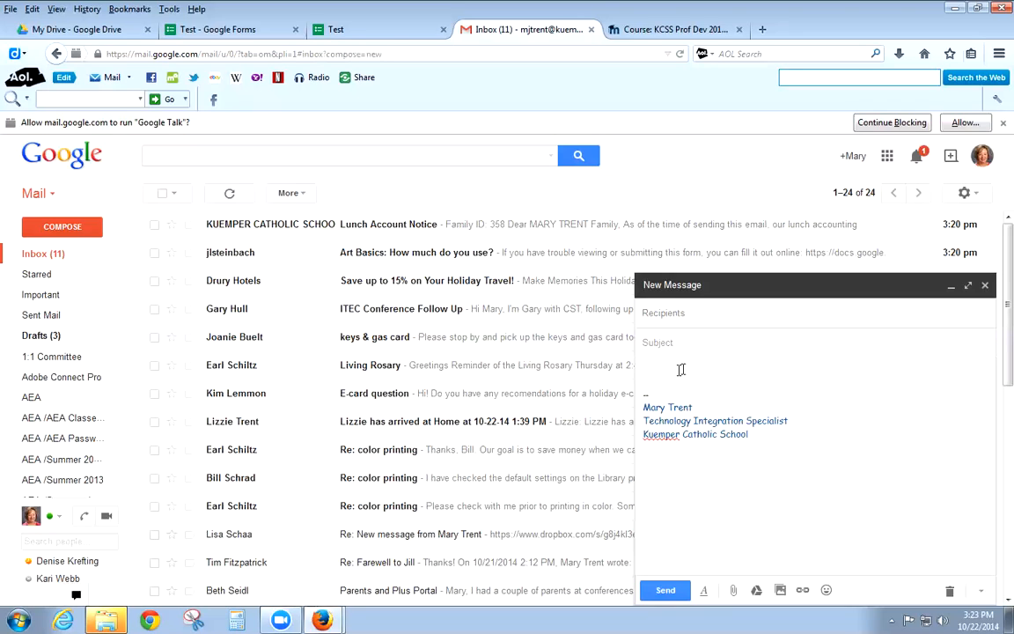
key("ctrl+v")
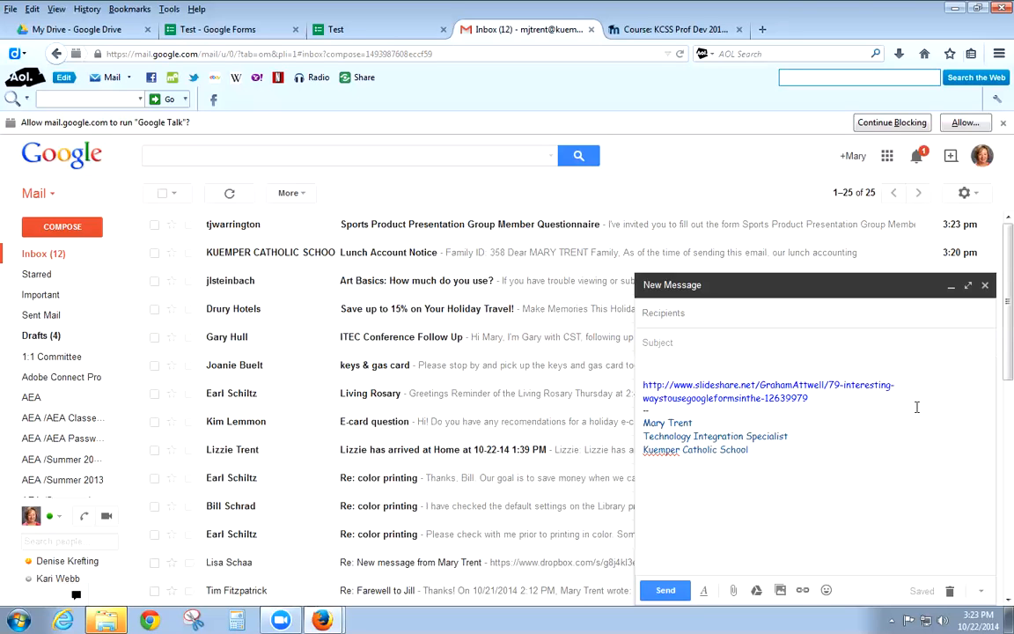
Address the message to the first colleague from the suggested kuemper.org contacts and set its subject to "link".
left_click(767, 310)
type("hmwar")
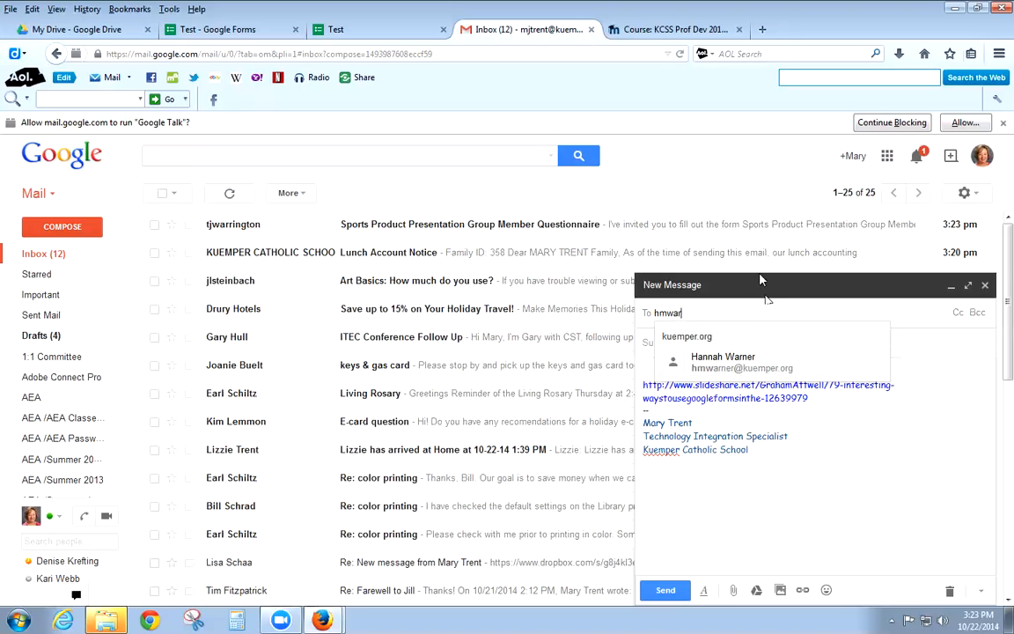
left_click(756, 368)
left_click(754, 344)
type("link")
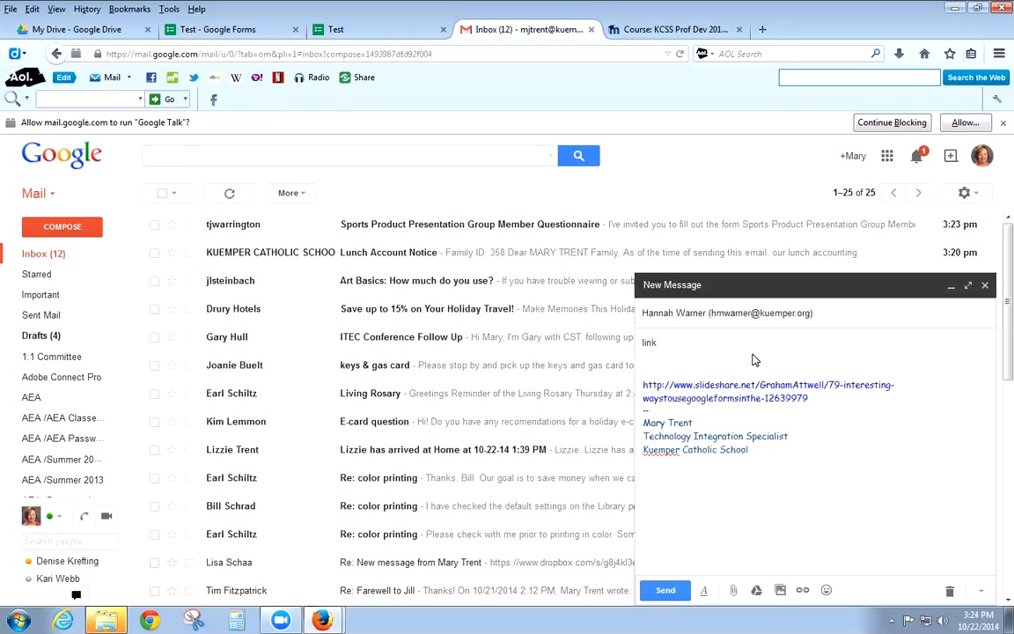
left_click(848, 313)
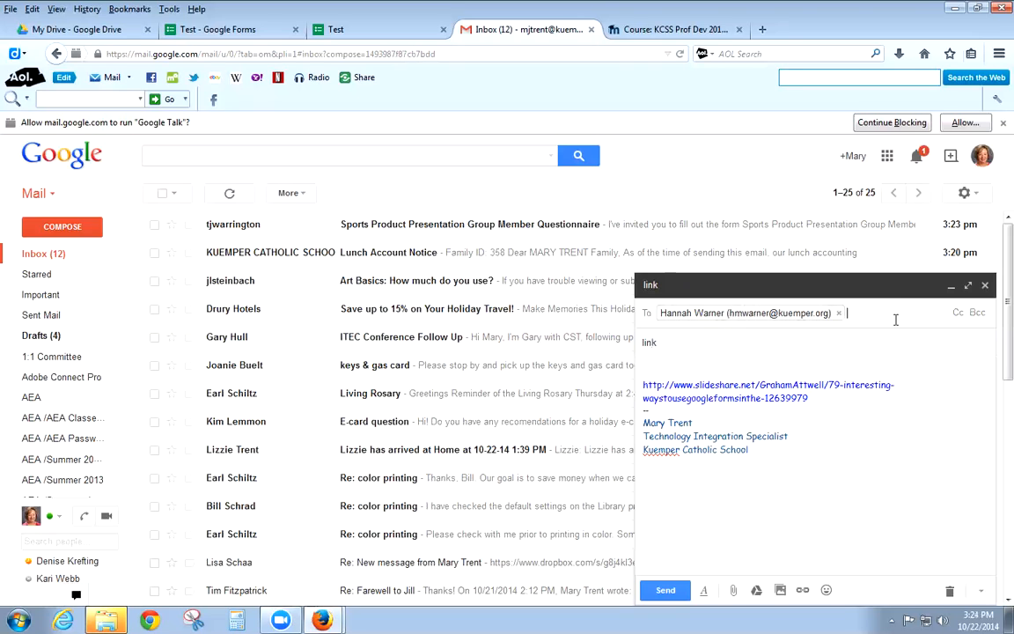
type("martin")
key("Return")
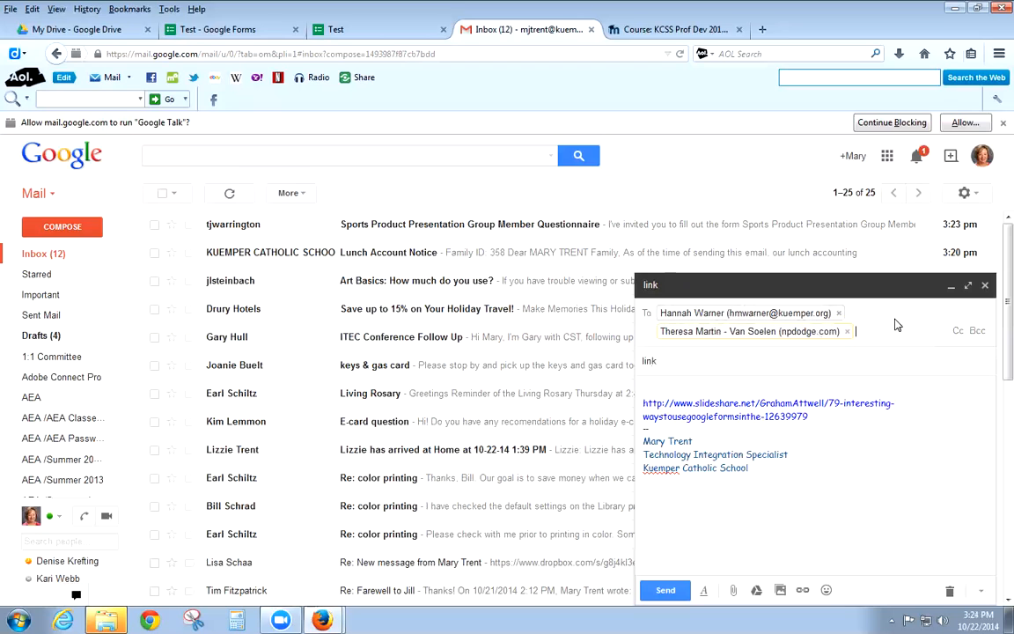
left_click(847, 331)
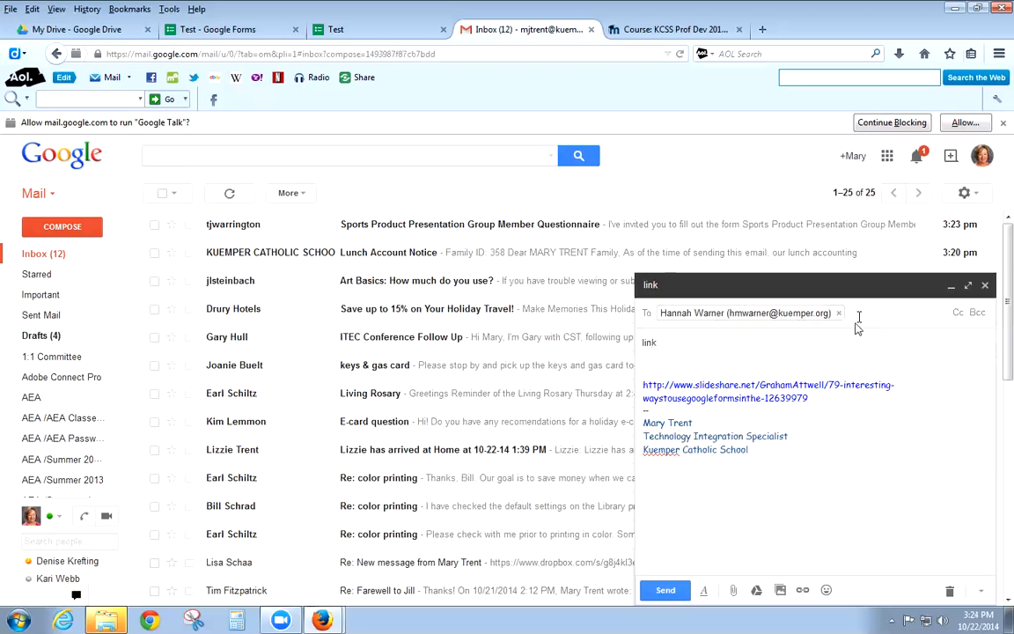
Add a second kuemper.org colleague as a recipient and send the message.
type("stein")
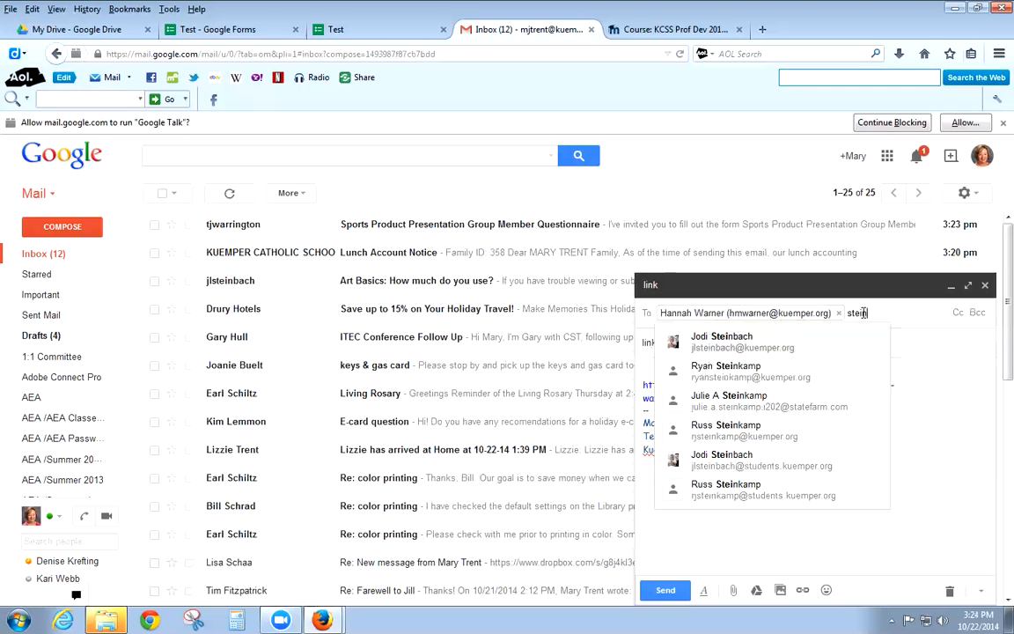
left_click(803, 335)
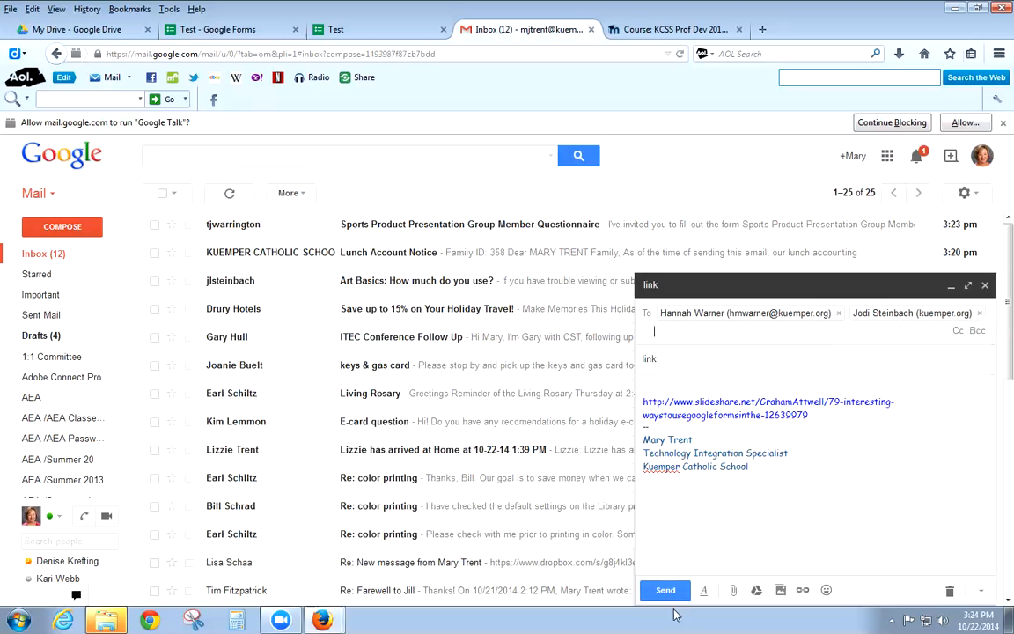
left_click(667, 591)
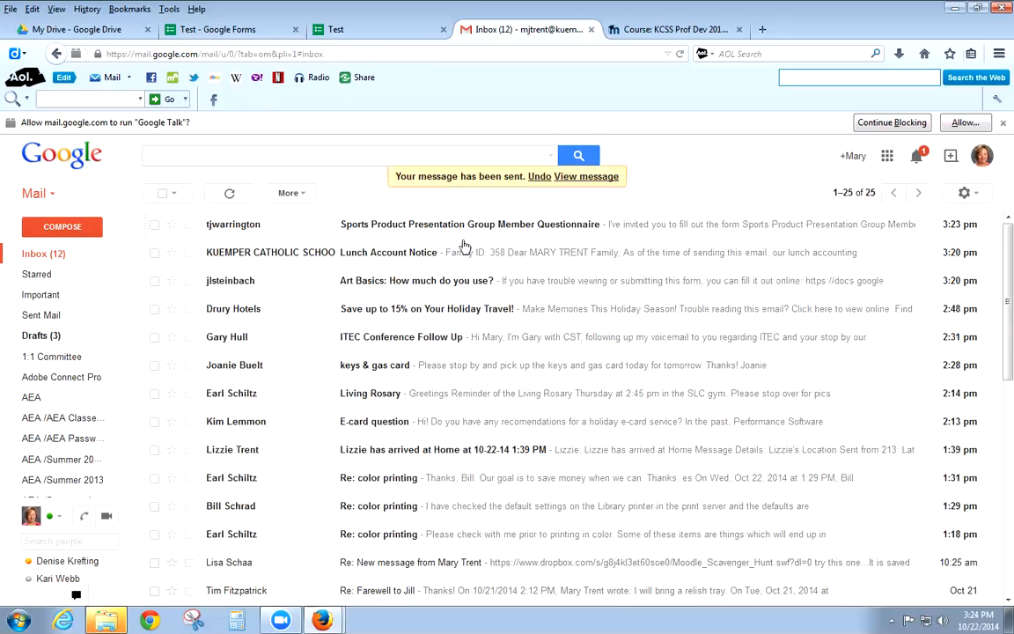
Open the "Art Basics: How much do you use?" email, follow its form link and look through the form's questions.
left_click(449, 282)
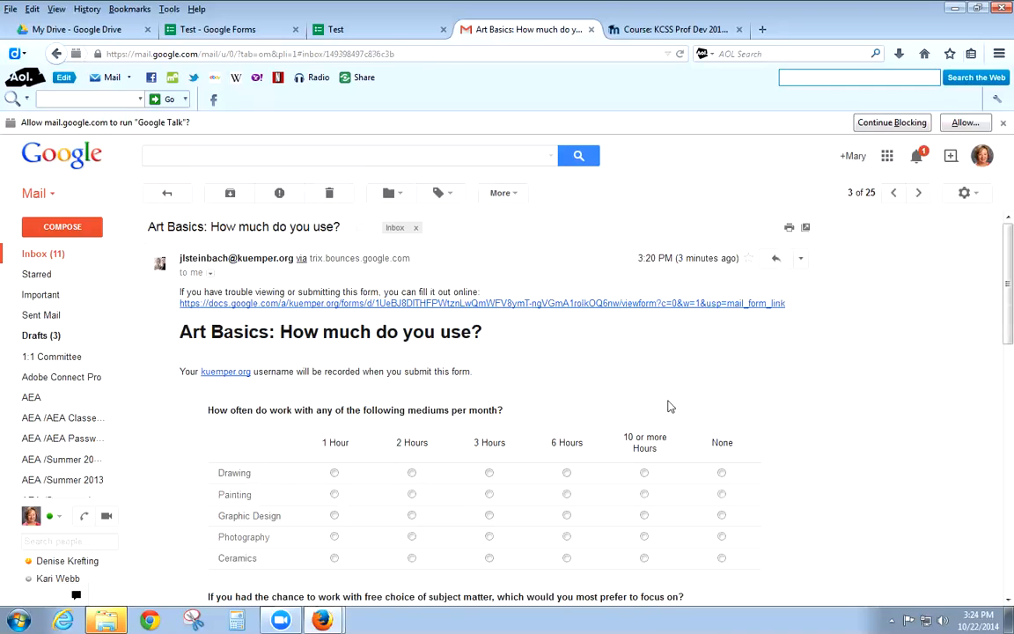
left_click(531, 306)
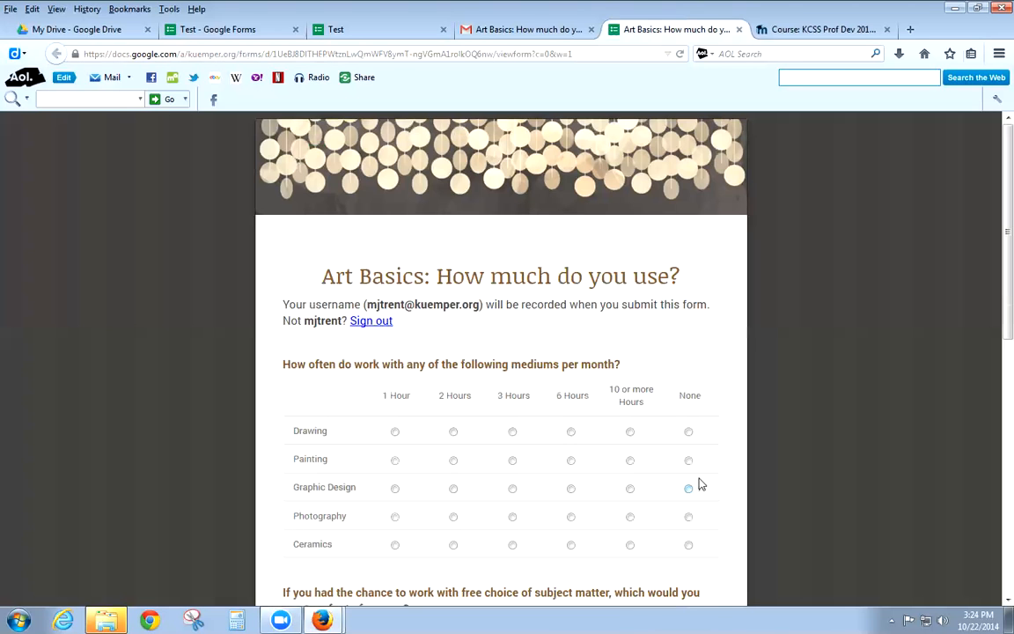
scroll(678, 486, "down", 2)
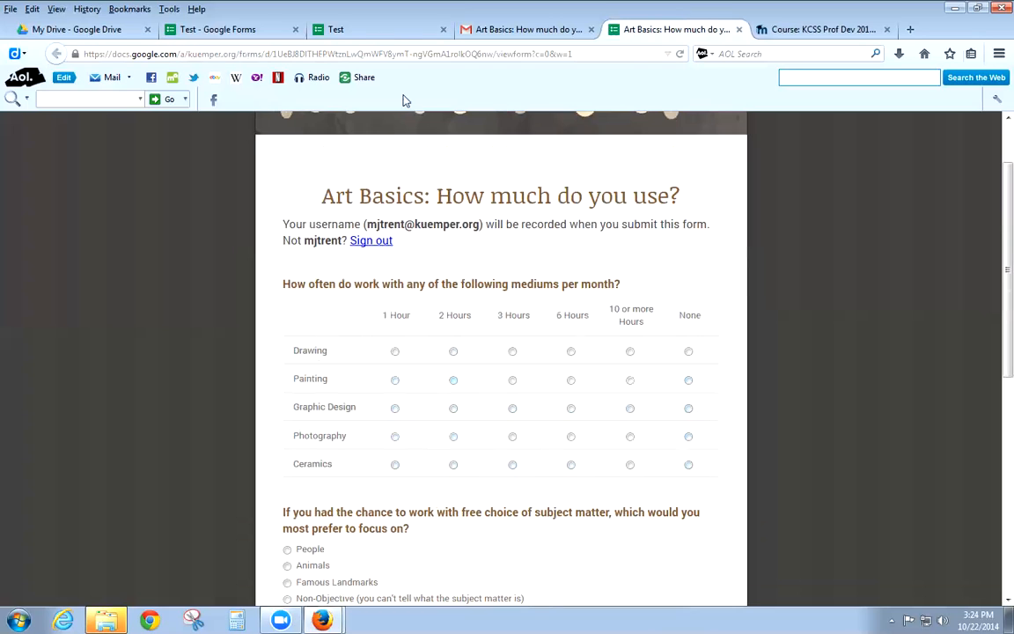
Return to the Test form's editor and open its responses spreadsheet.
left_click(238, 29)
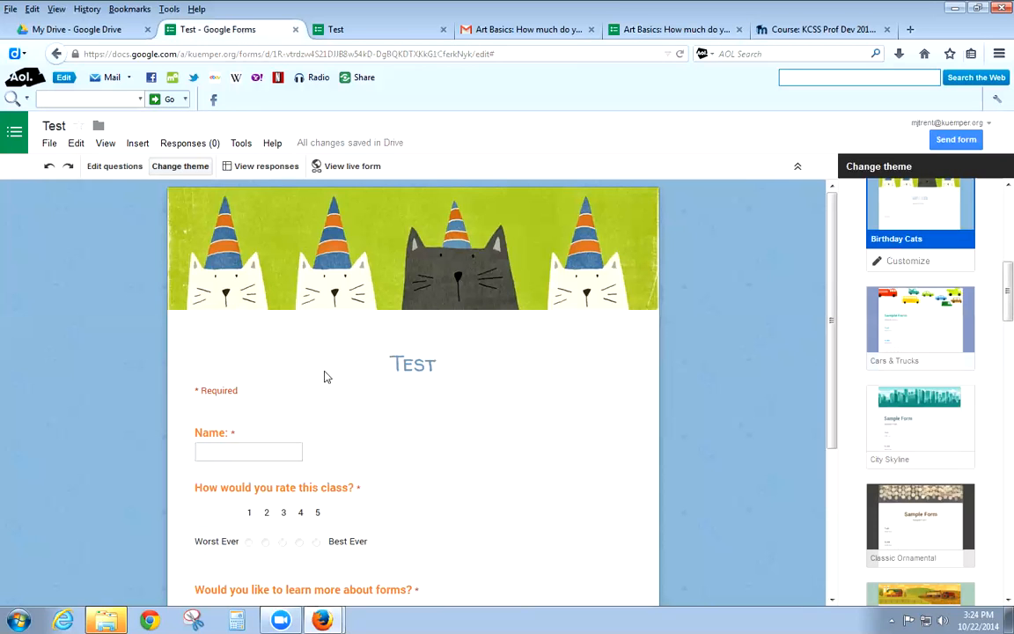
left_click(255, 170)
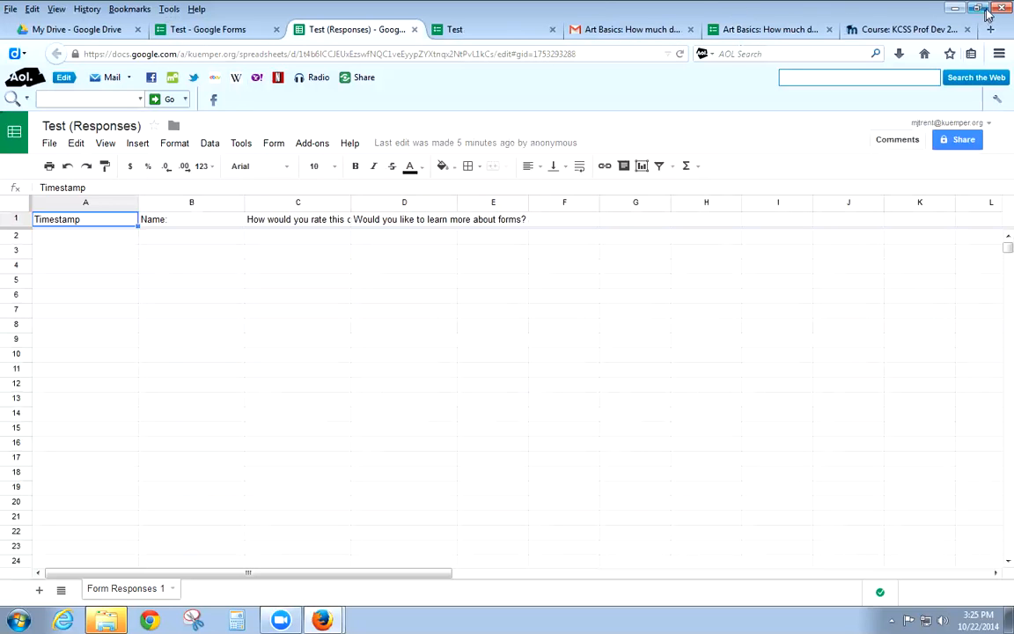
Return to the Gmail inbox in a smaller window and start a new message addressed to the first colleague.
double_click(740, 15)
left_click(659, 139)
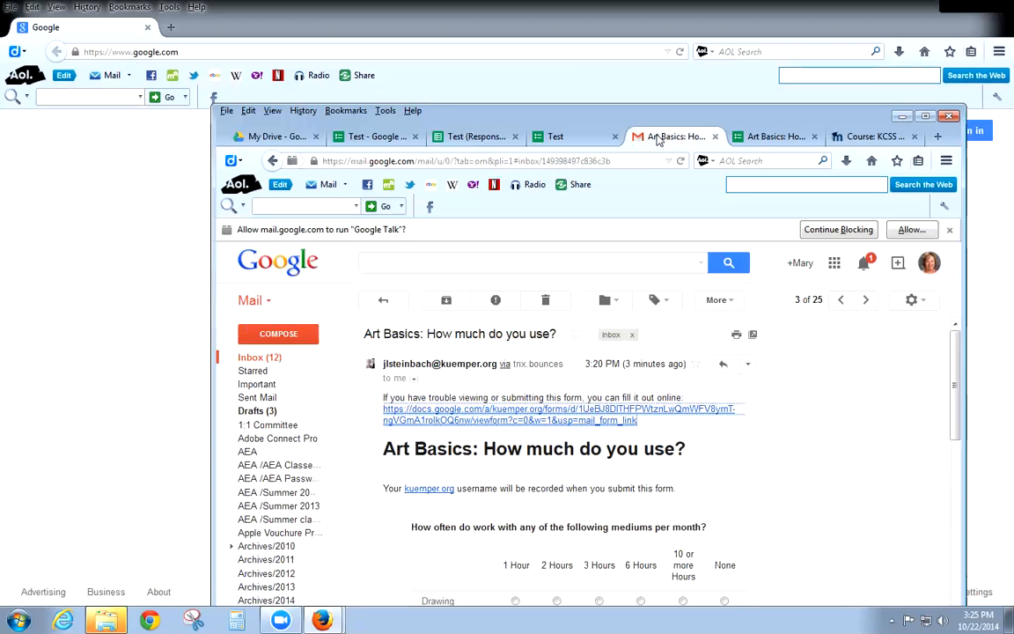
left_click(255, 358)
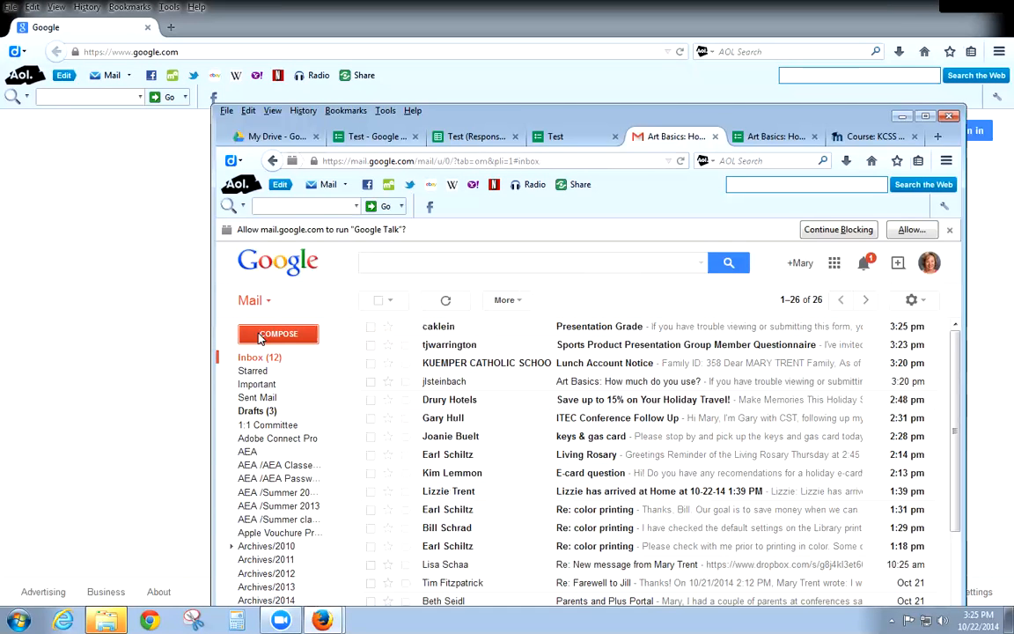
left_click(261, 339)
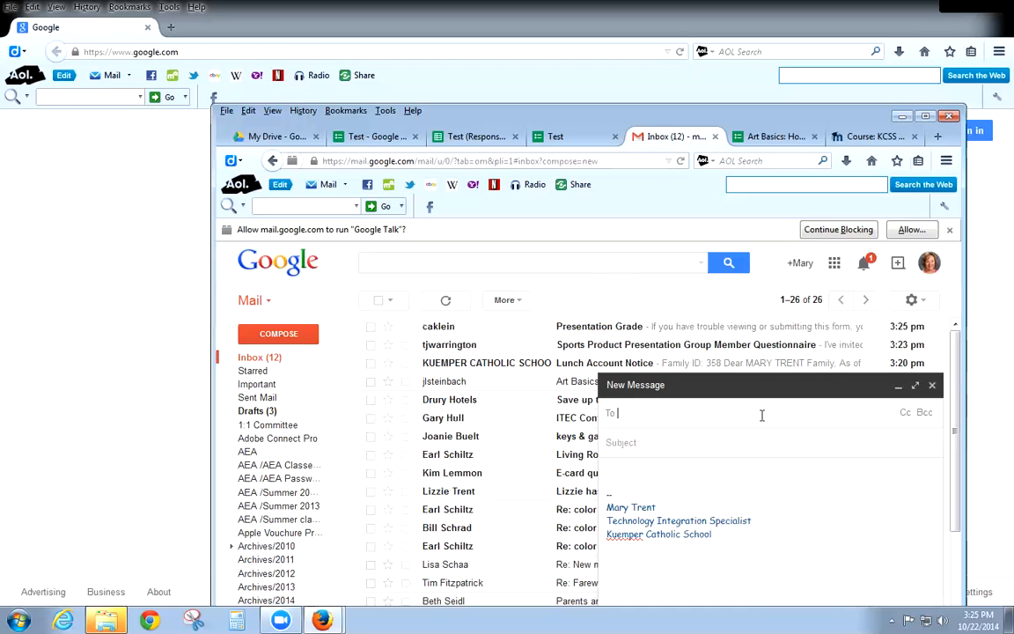
type("warn")
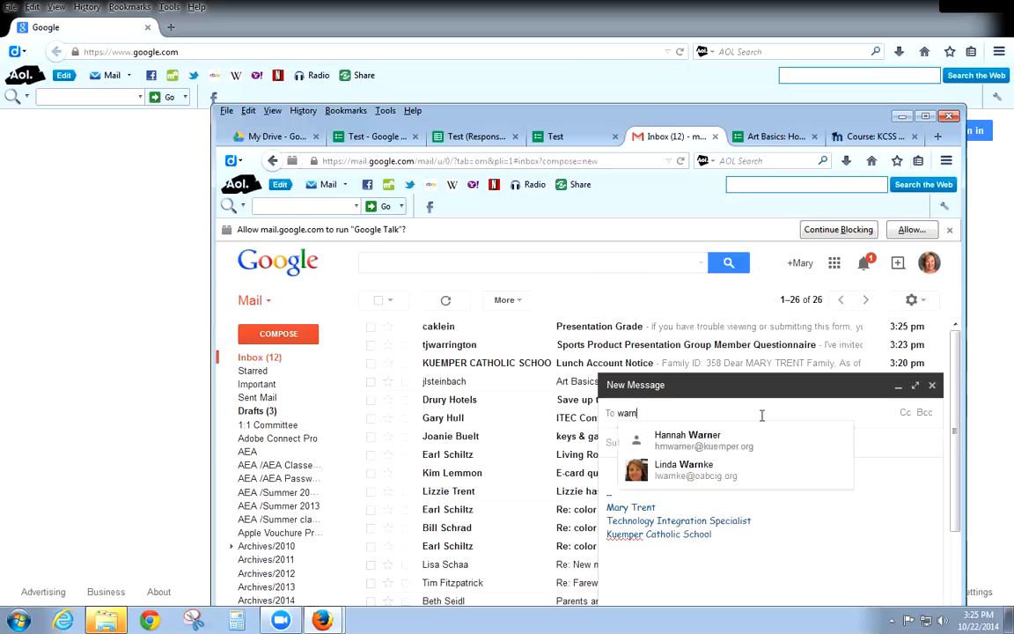
key("Return")
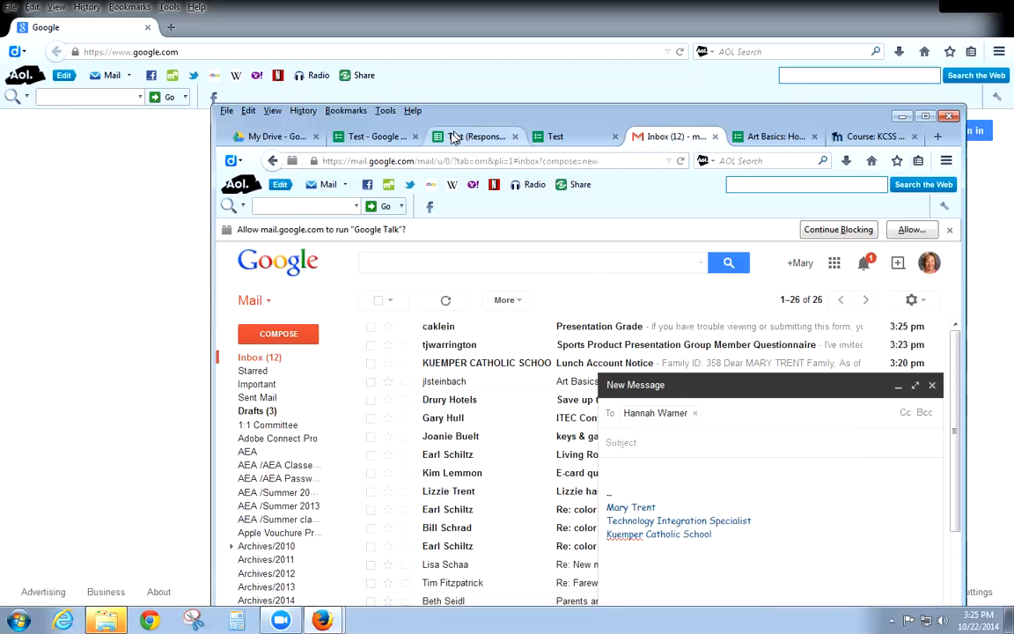
Copy the live Test form's web address and return to the open message.
left_click(549, 140)
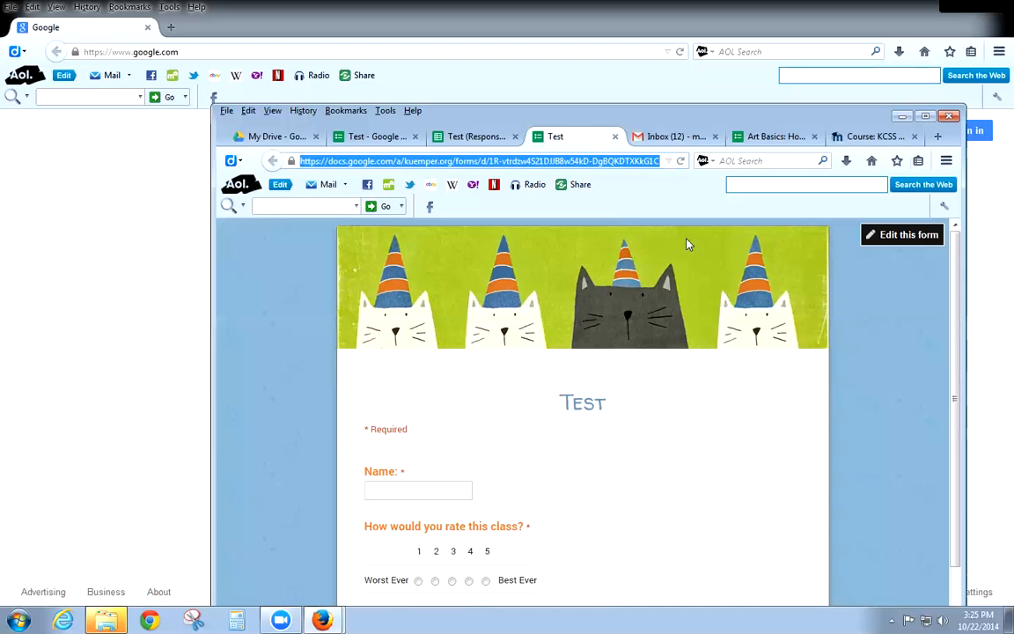
right_click(557, 162)
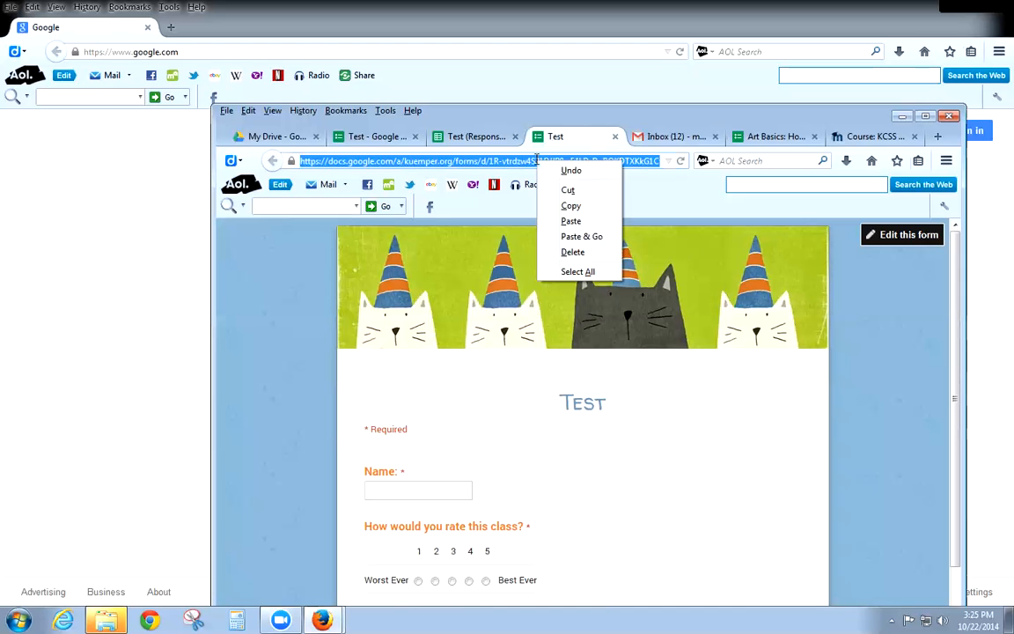
left_click(571, 205)
left_click(646, 139)
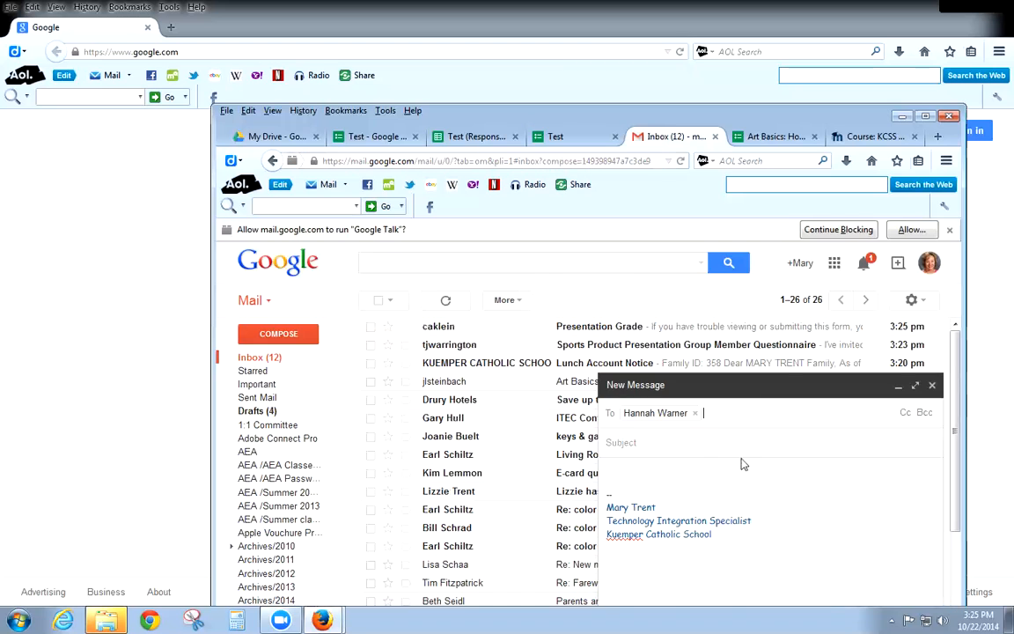
Add another colleague's kuemper.org address as a second recipient and set the message's subject to "link".
type("martin")
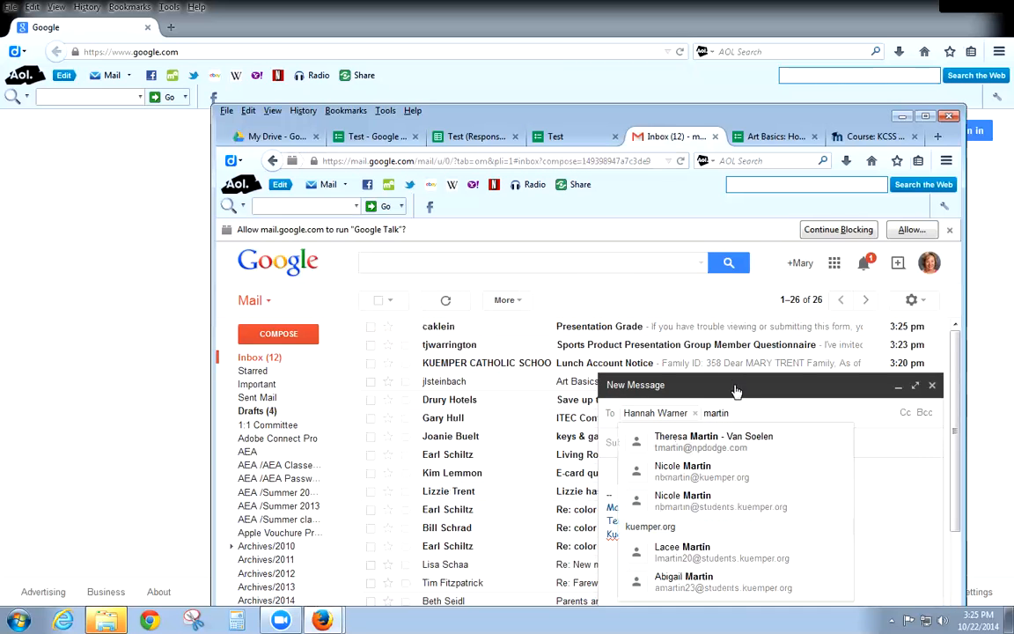
left_click(726, 471)
type("link")
Paste the copied form address into the message body and send the email from the maximized window.
left_click(628, 480)
right_click(630, 476)
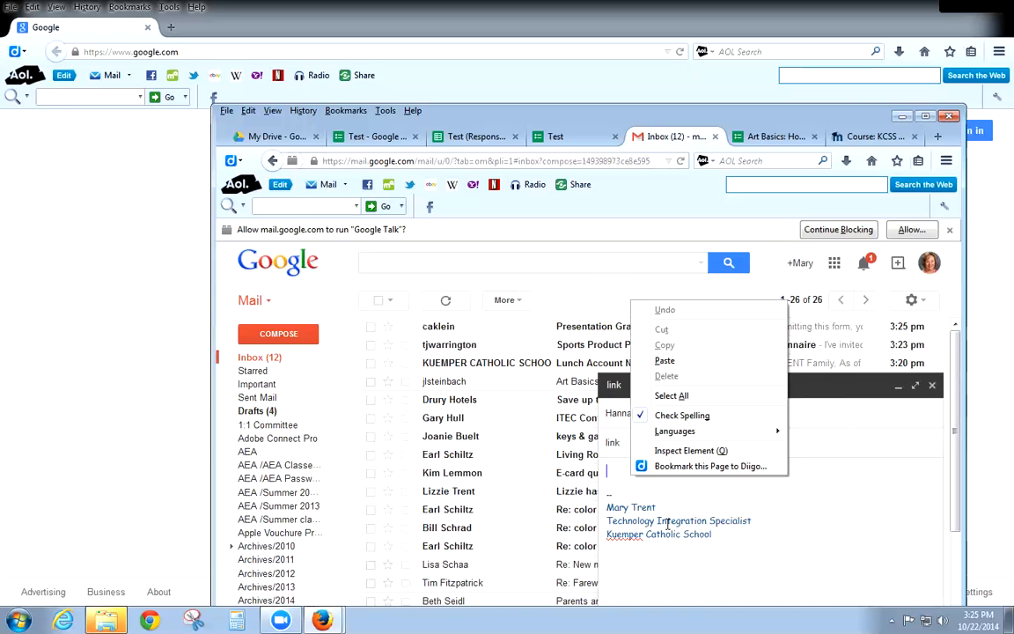
left_click(665, 361)
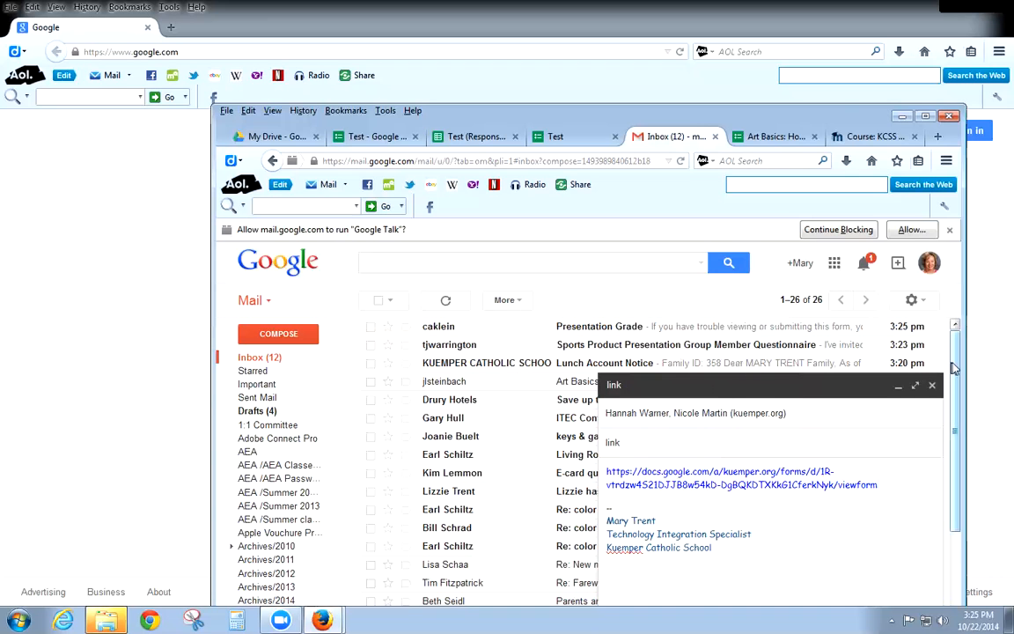
scroll(954, 368, "down", 6)
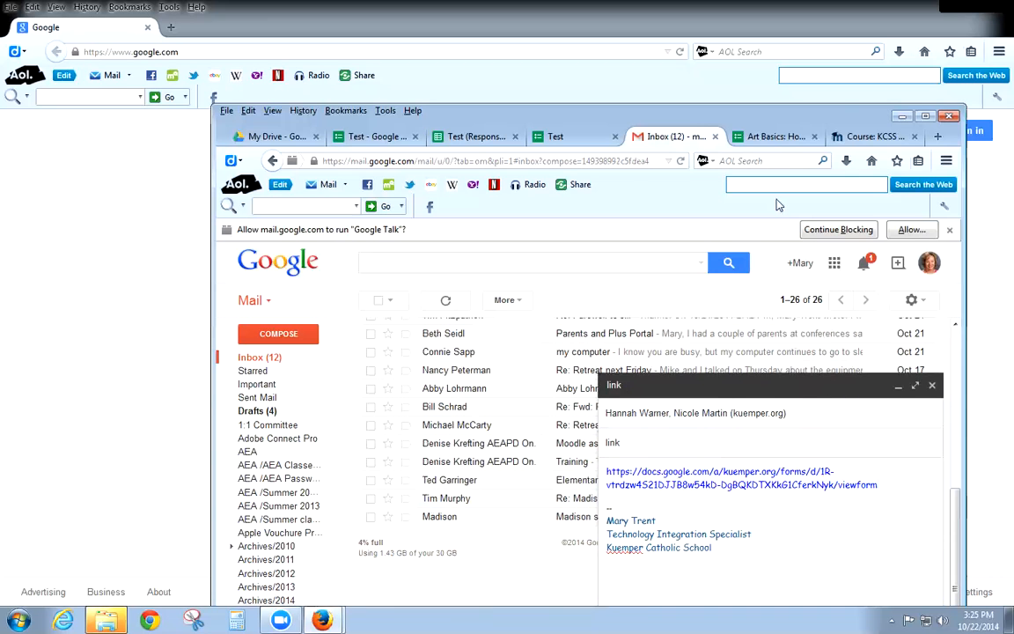
left_click(926, 117)
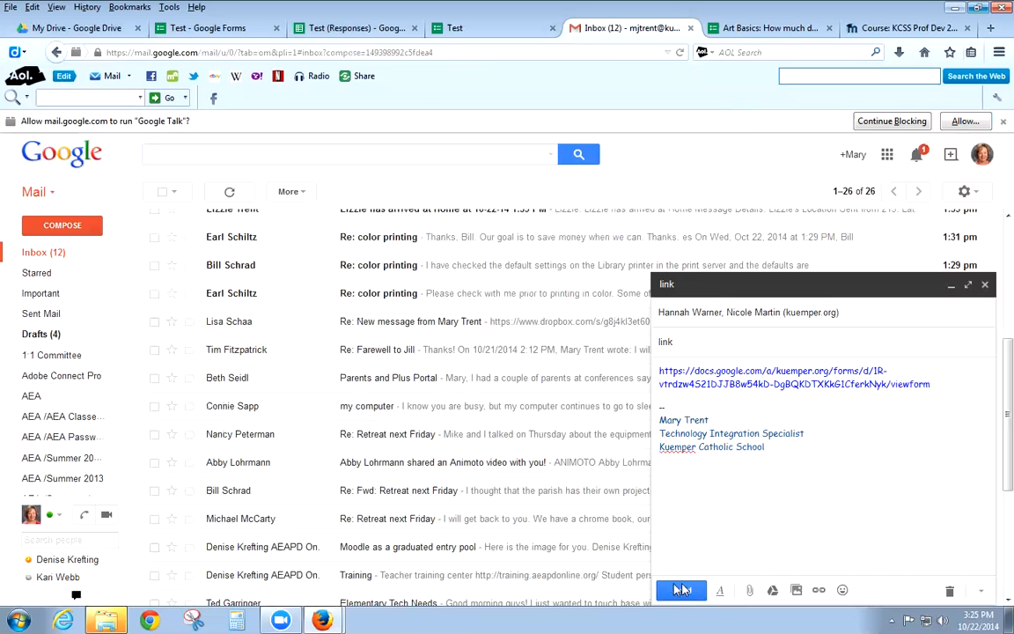
left_click(683, 590)
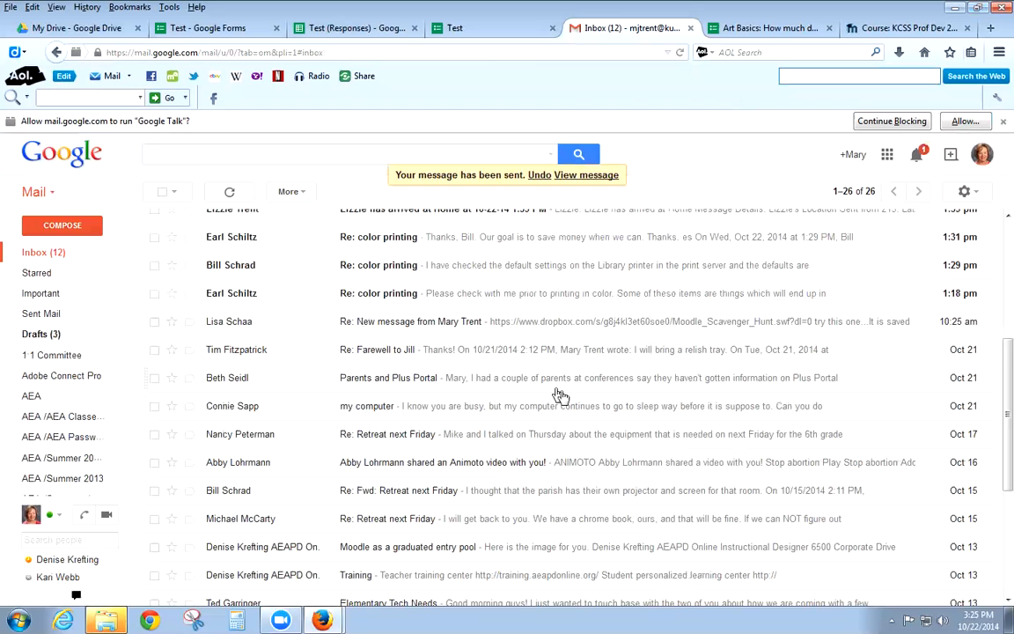
Return to the Test (Responses) spreadsheet to check for submitted answers.
scroll(563, 401, "up", 5)
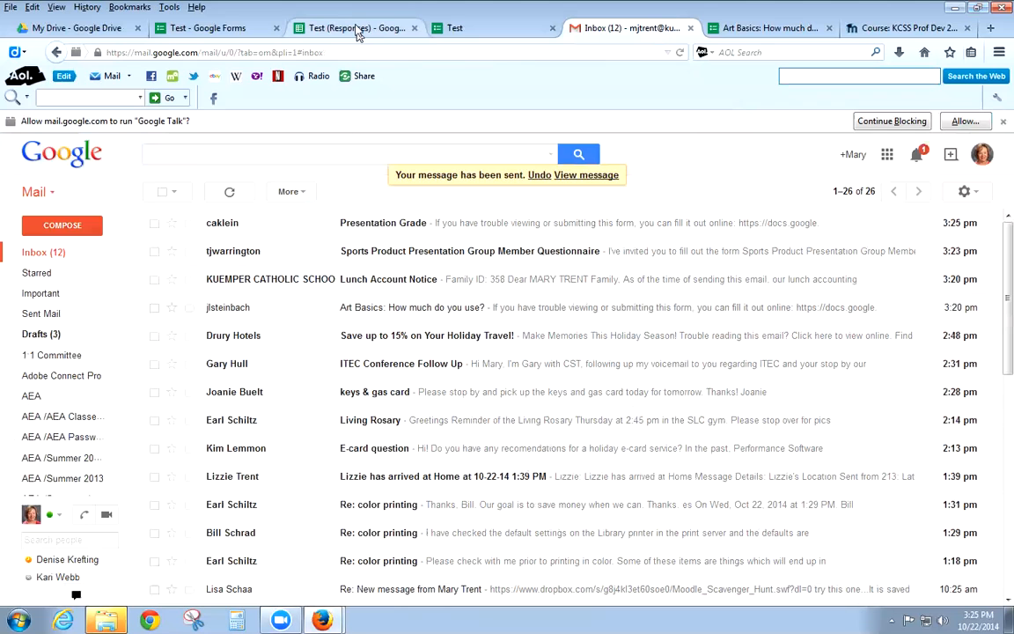
left_click(356, 28)
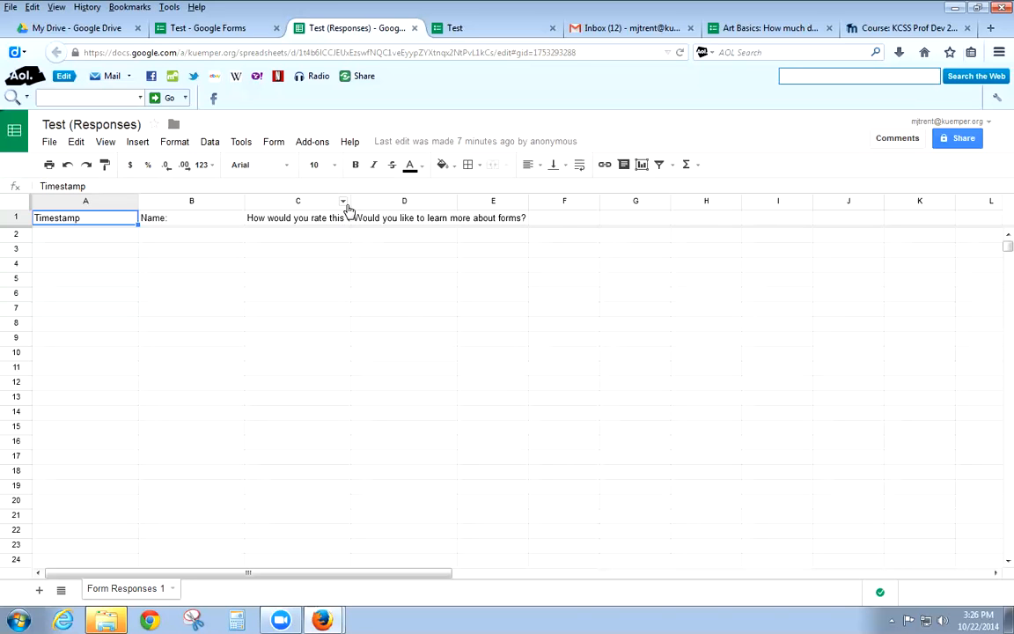
Widen columns C and D of the response sheet so both question headings fit.
left_click_drag(351, 201, 391, 202)
left_click_drag(497, 201, 586, 202)
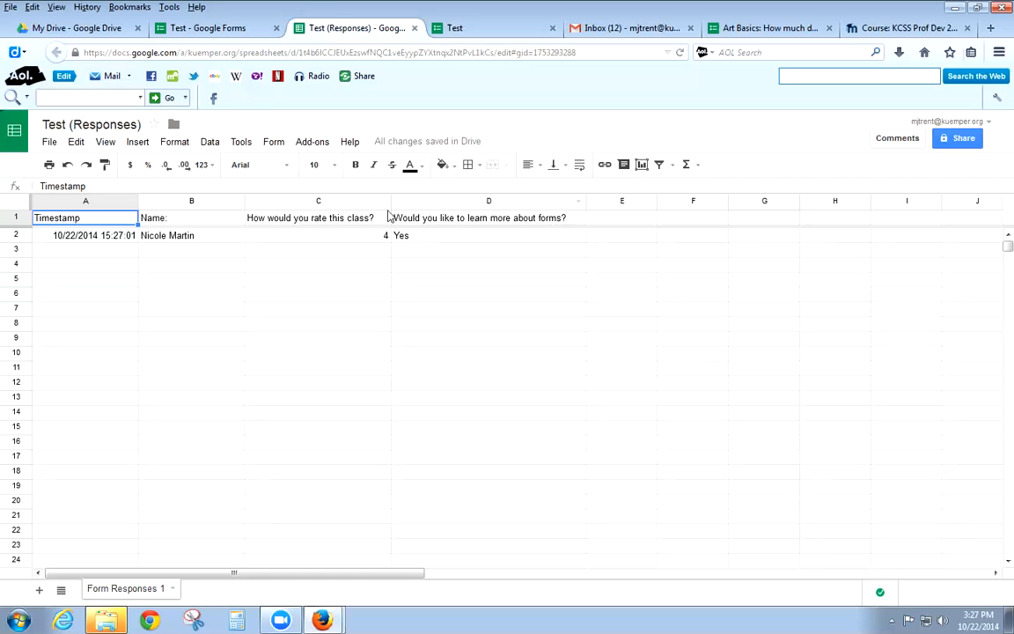
left_click(216, 147)
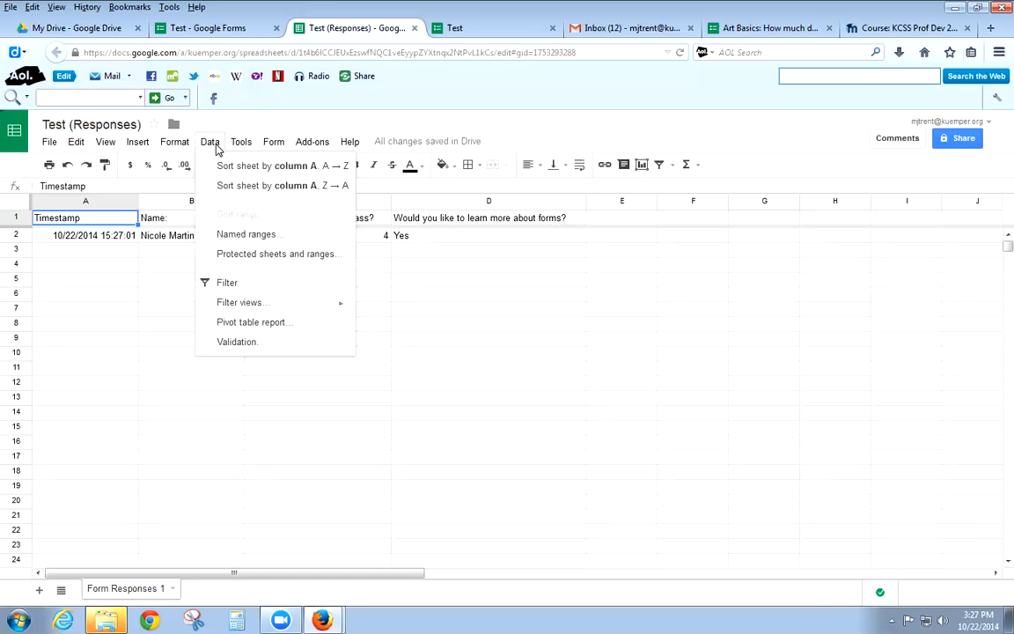
left_click(430, 117)
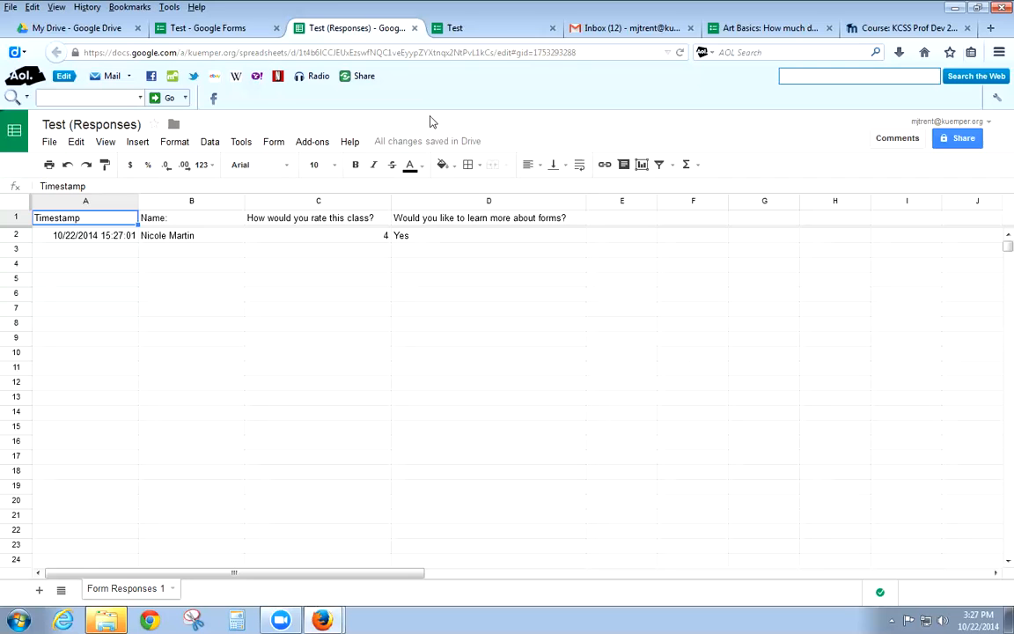
Close the live Test form and return to the Test (Responses) spreadsheet.
left_click(456, 30)
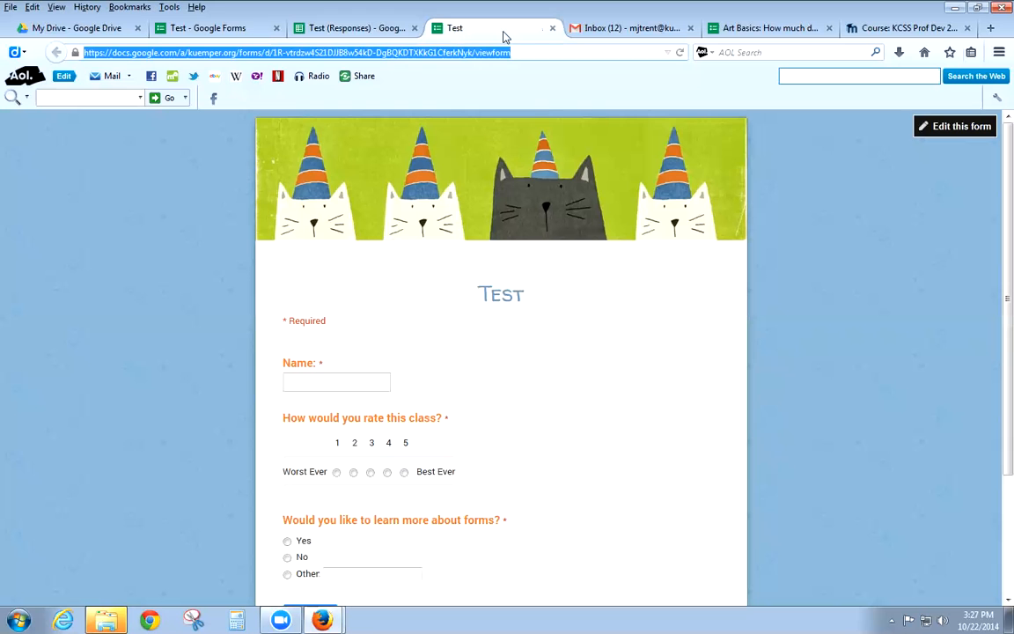
left_click(552, 30)
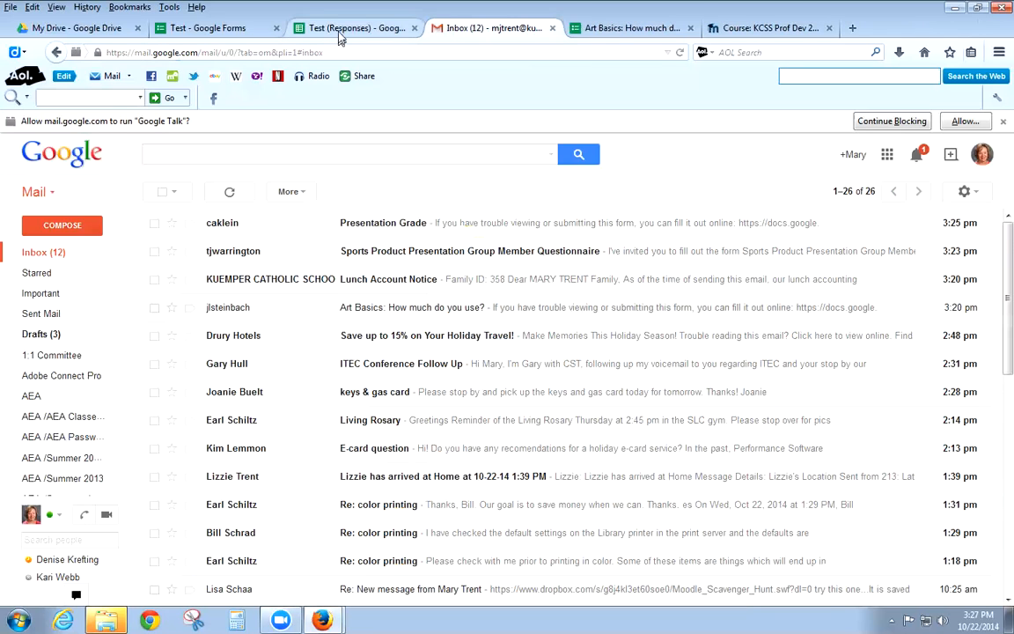
left_click(340, 30)
Show the form's summary of responses and look through the charts for each question and the daily responses graph.
left_click(241, 142)
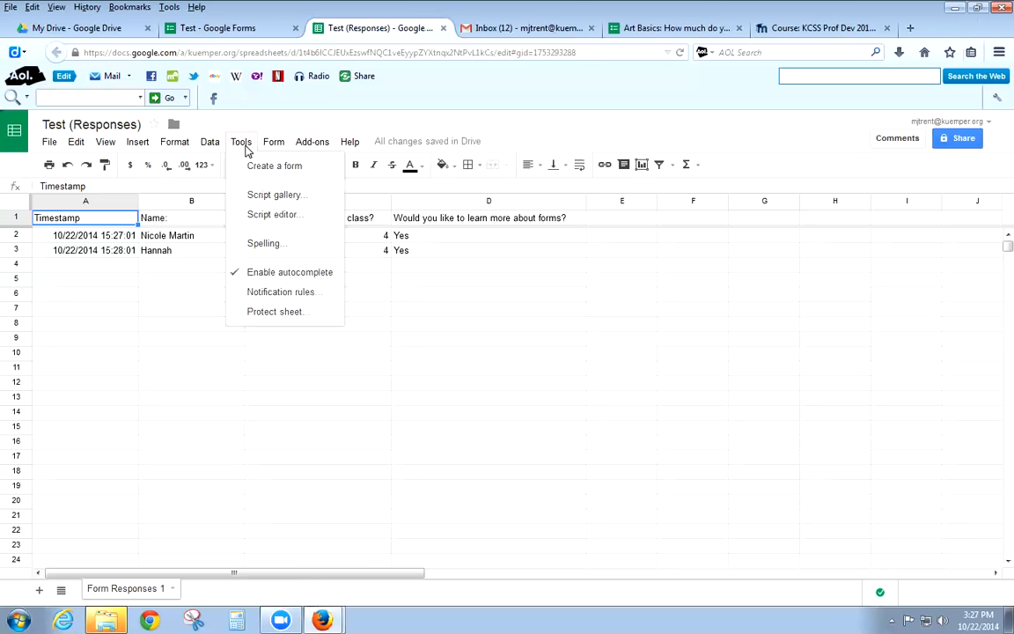
mouse_move(211, 149)
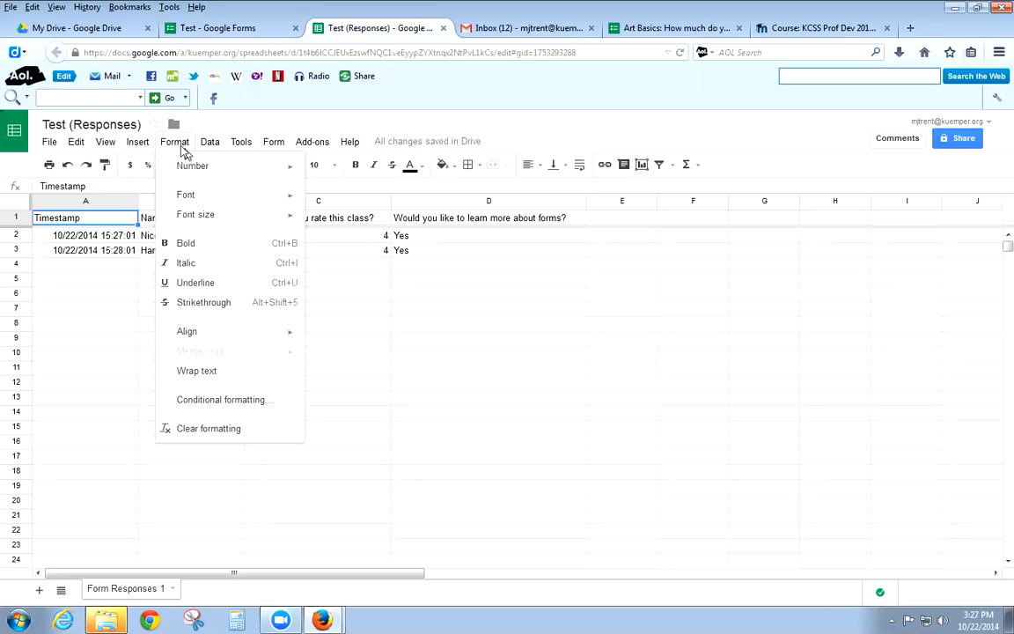
mouse_move(147, 149)
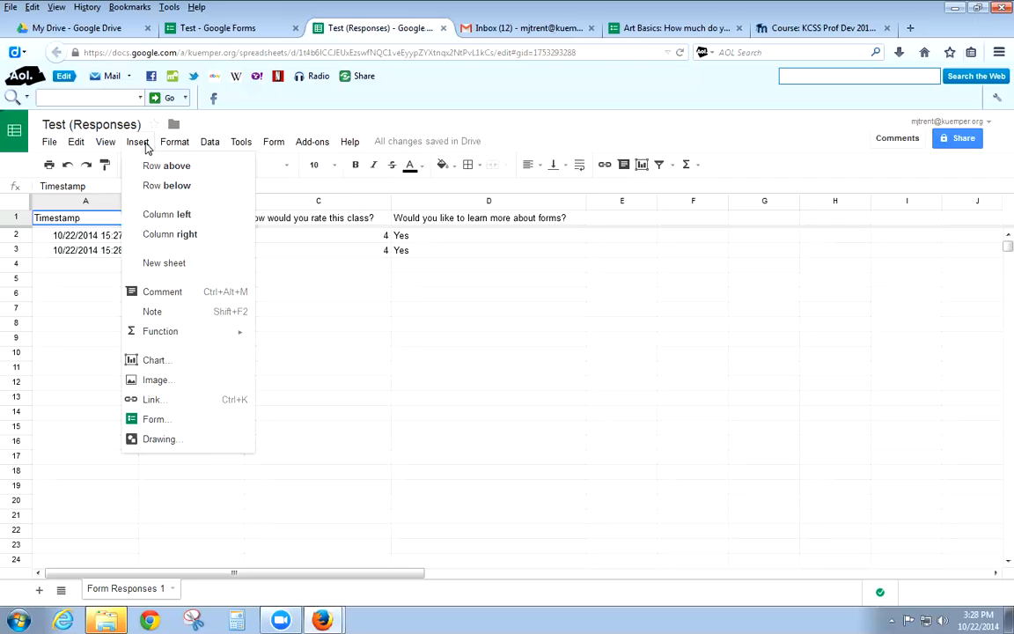
mouse_move(111, 148)
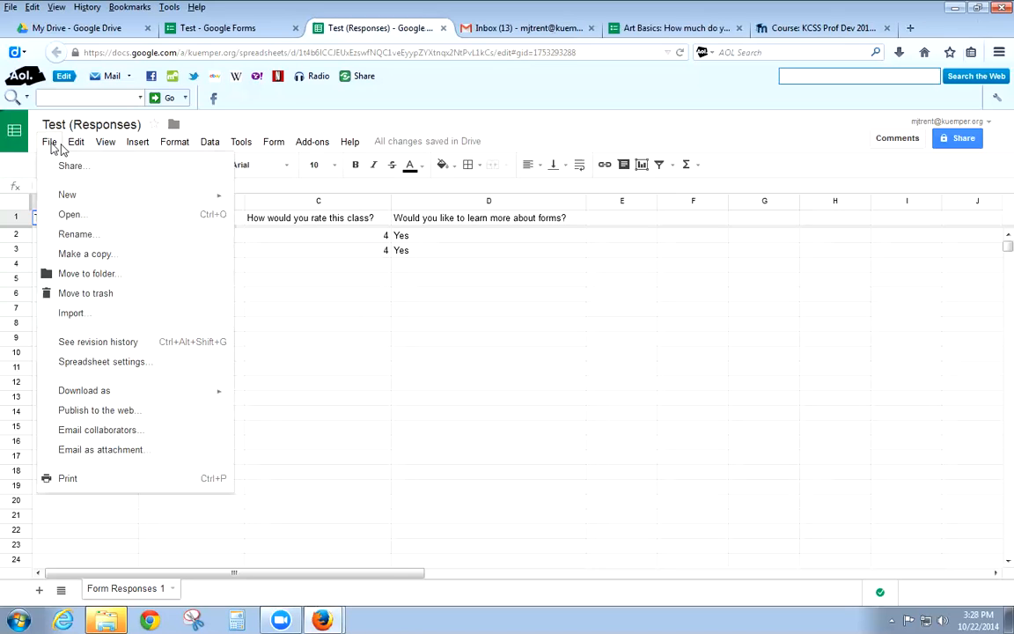
mouse_move(275, 146)
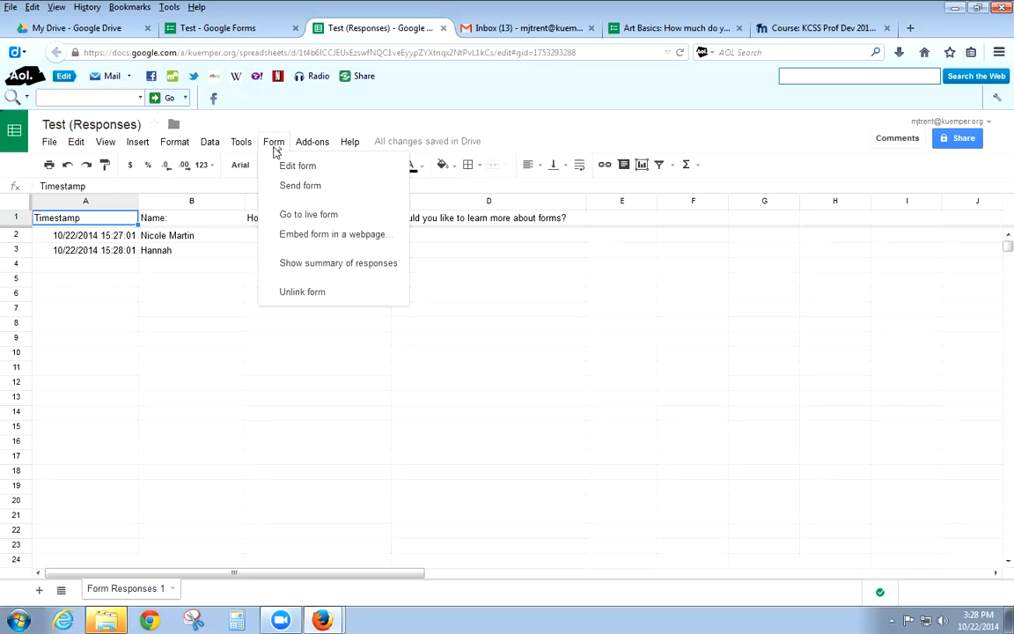
left_click(321, 266)
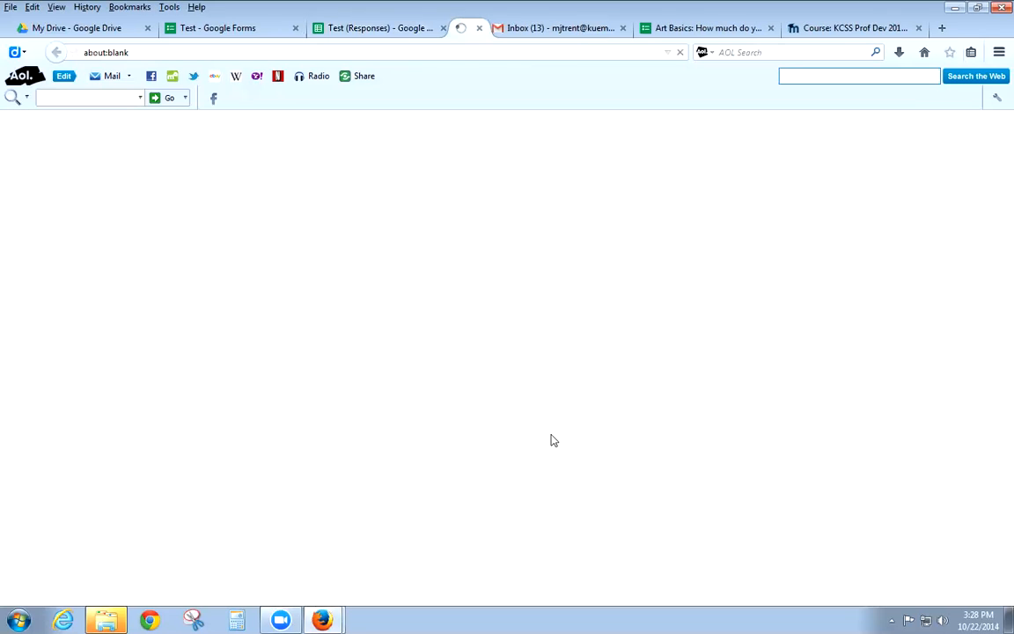
scroll(548, 440, "down", 5)
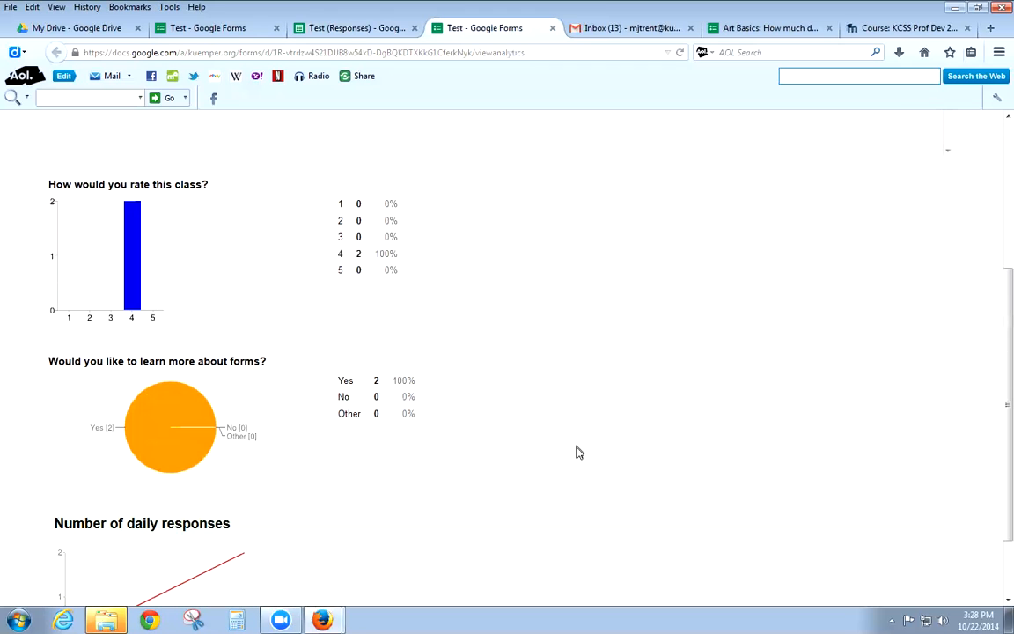
scroll(574, 455, "down", 2)
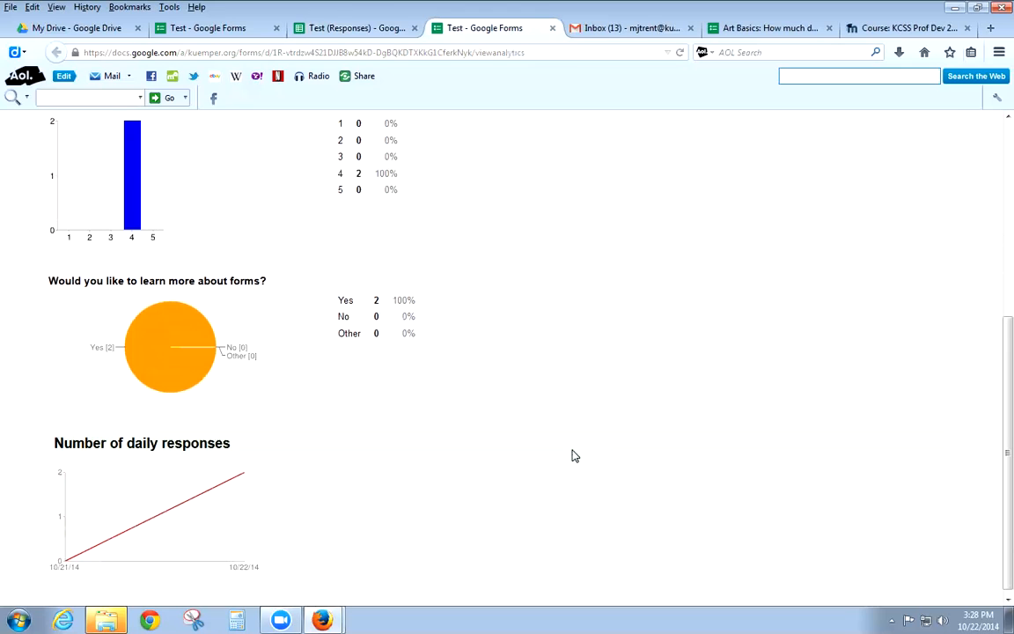
scroll(485, 345, "up", 5)
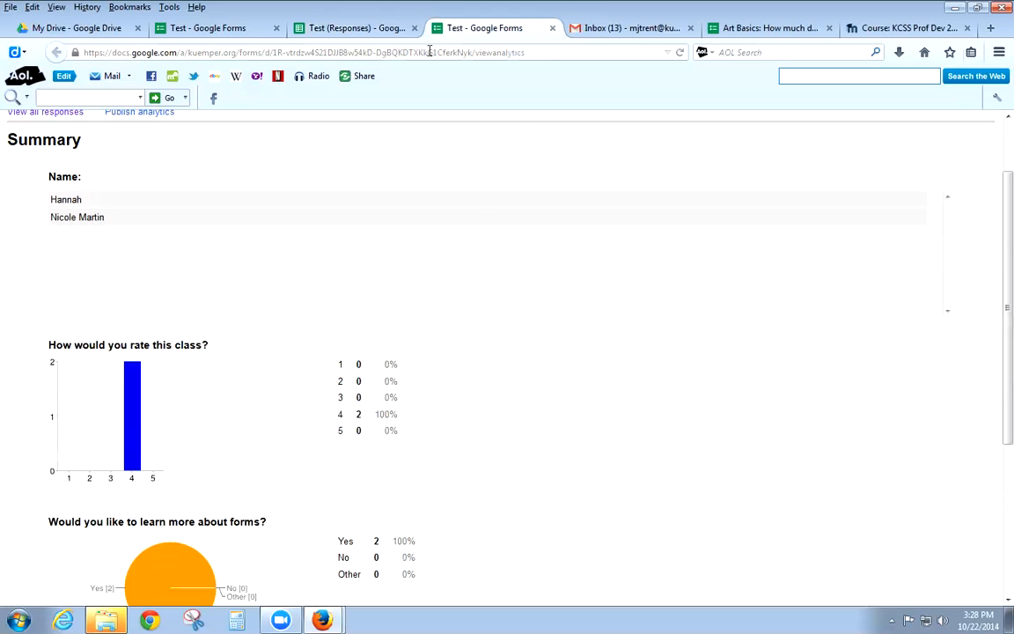
Compare the spreadsheet's individual answers and form commands with the charts on the response summary page.
left_click(358, 30)
left_click(272, 141)
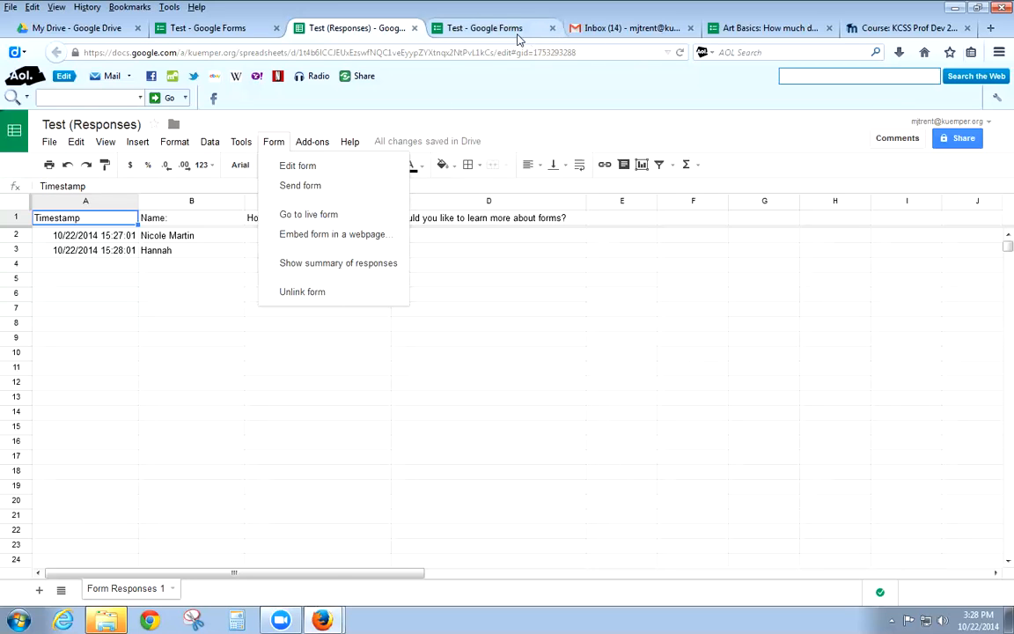
left_click(491, 30)
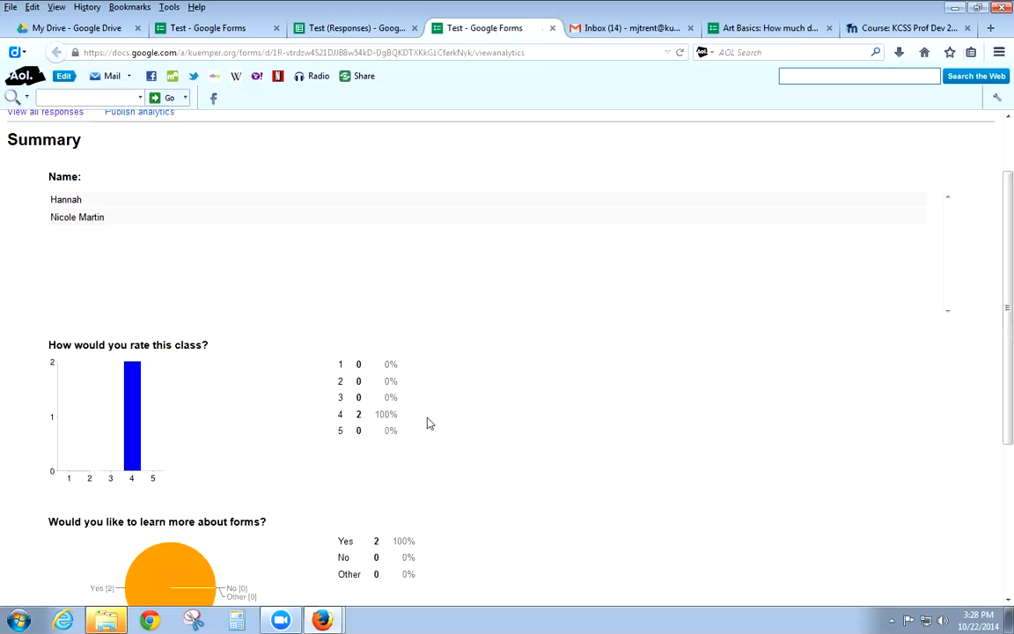
scroll(434, 479, "down", 3)
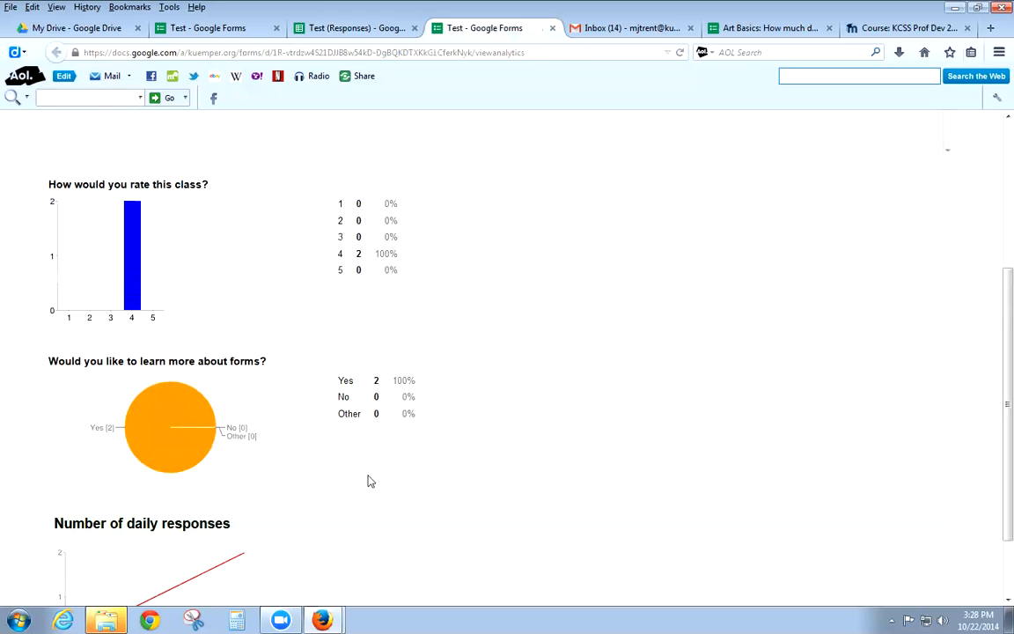
scroll(372, 479, "up", 5)
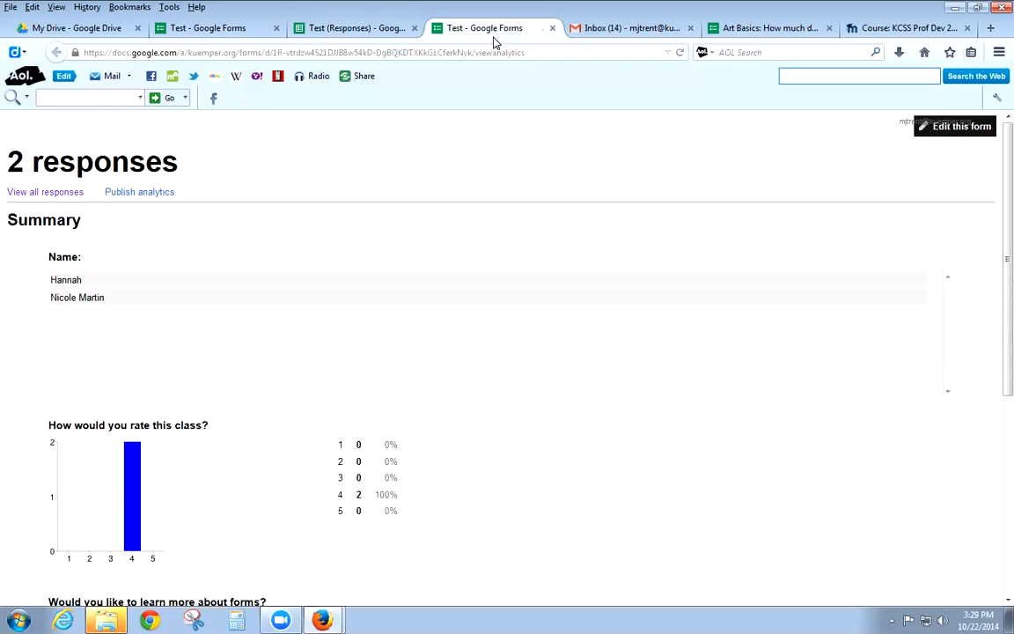
left_click(358, 29)
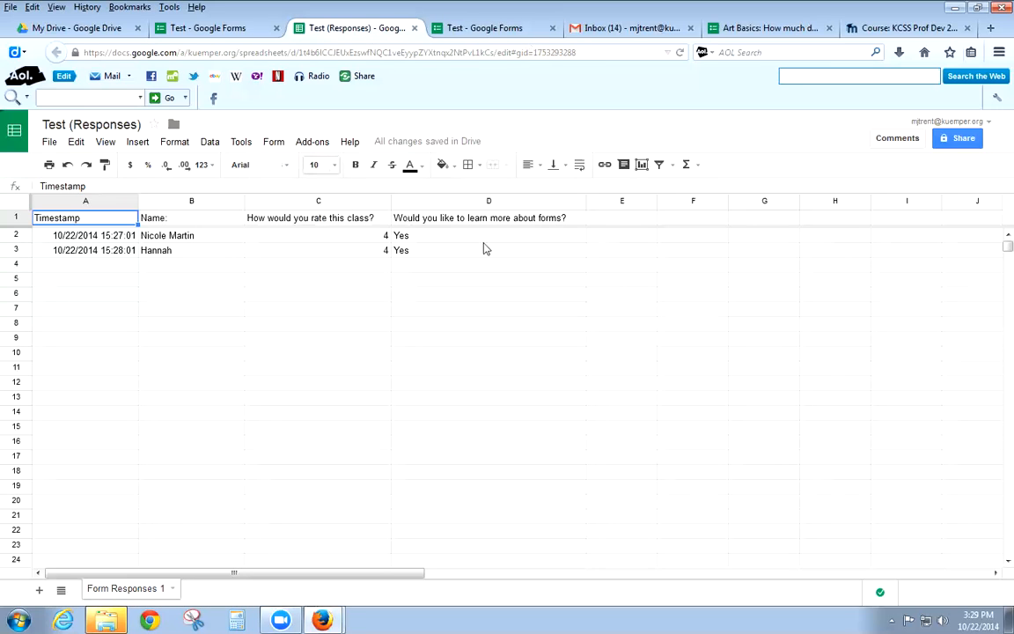
left_click(271, 141)
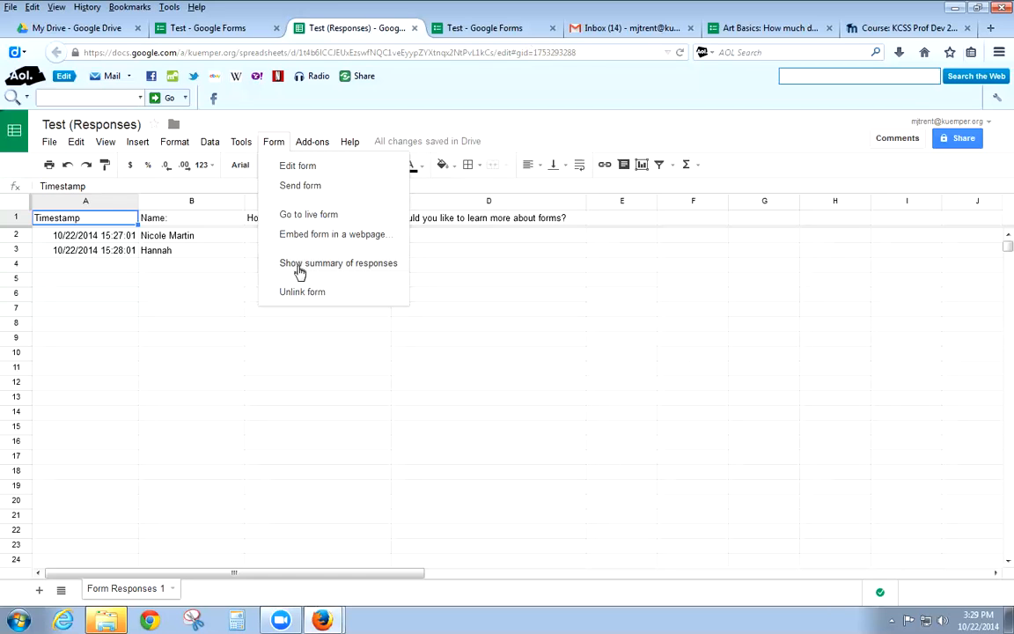
left_click(458, 32)
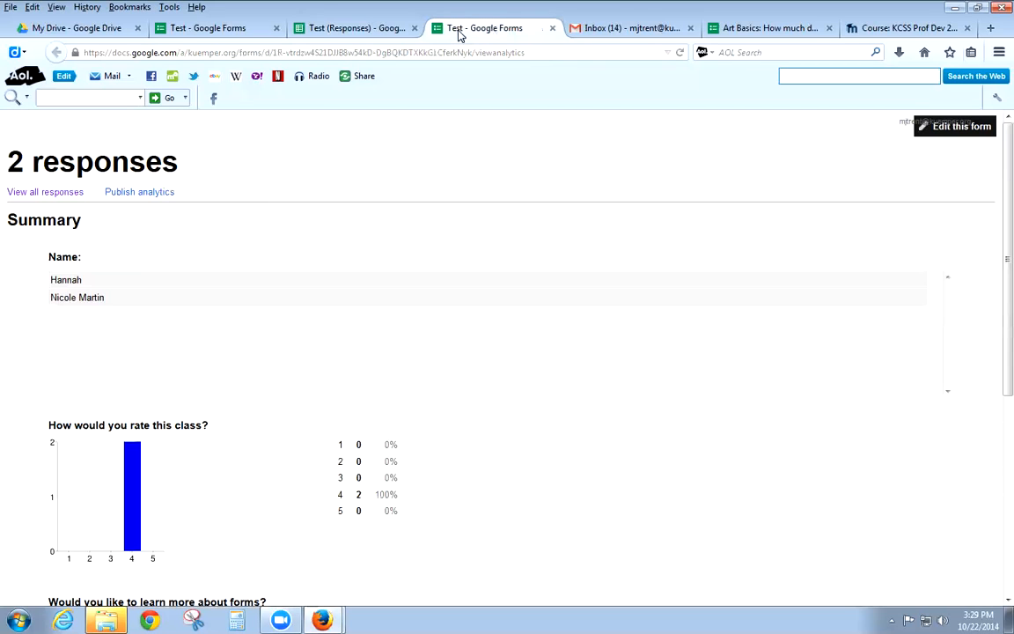
Go to the Gmail inbox, open the "Google Form URL" email and follow the form link in it.
left_click(212, 28)
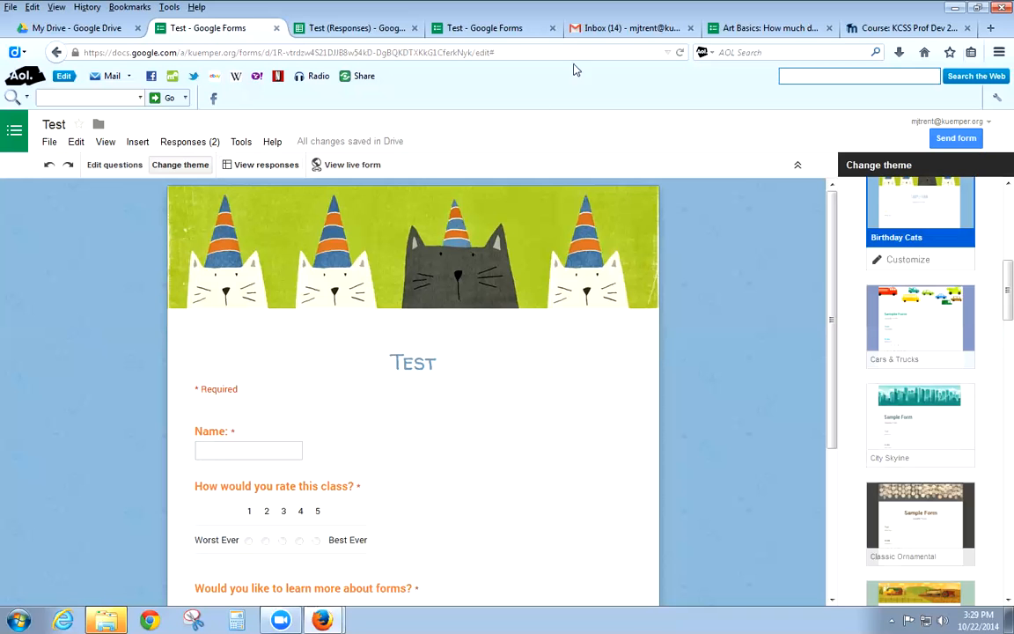
left_click(589, 31)
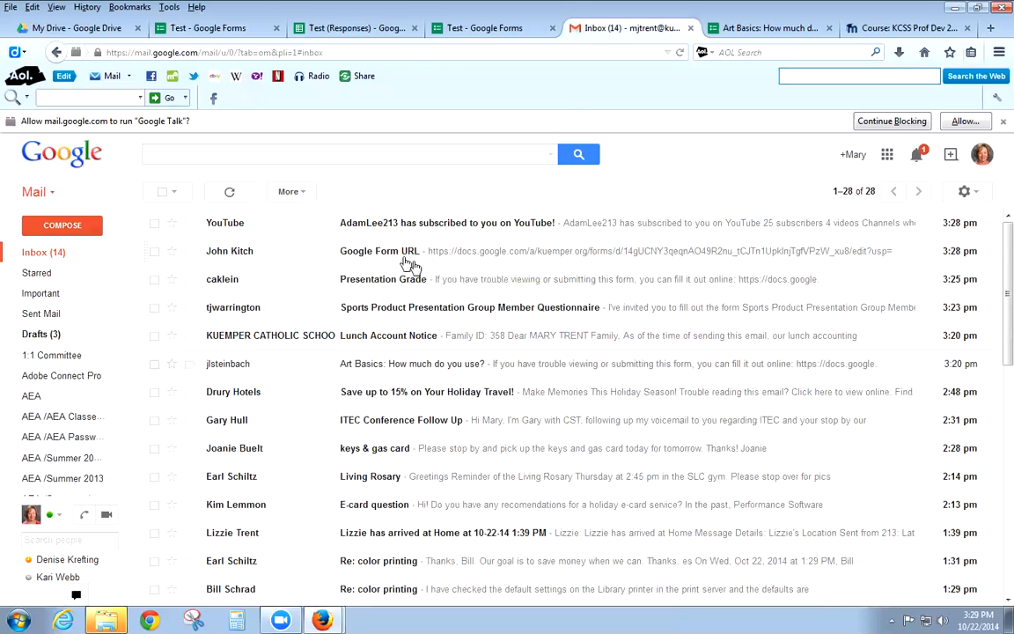
left_click(382, 256)
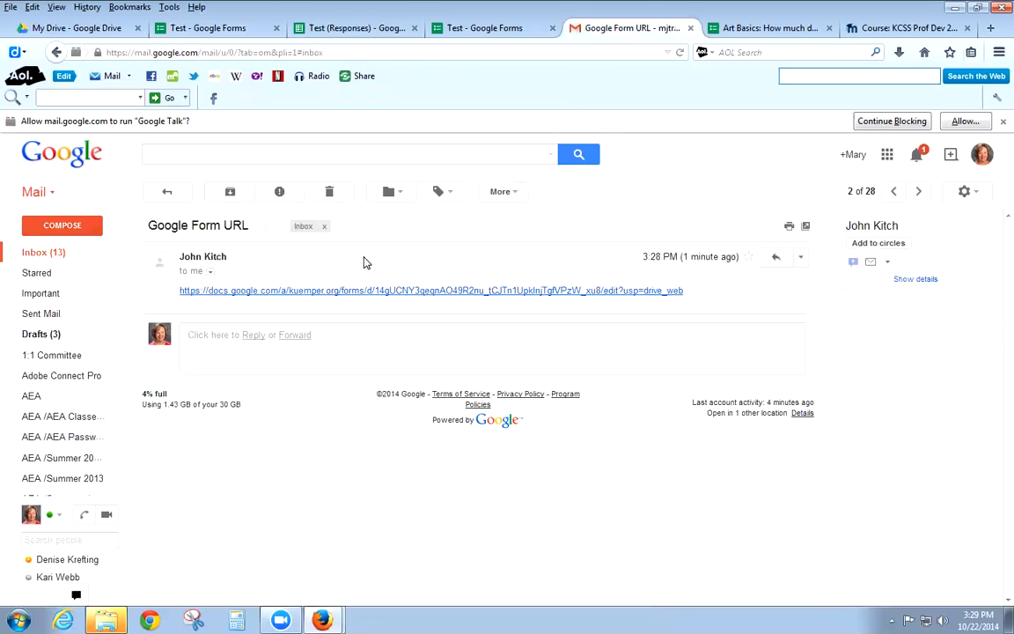
left_click(403, 297)
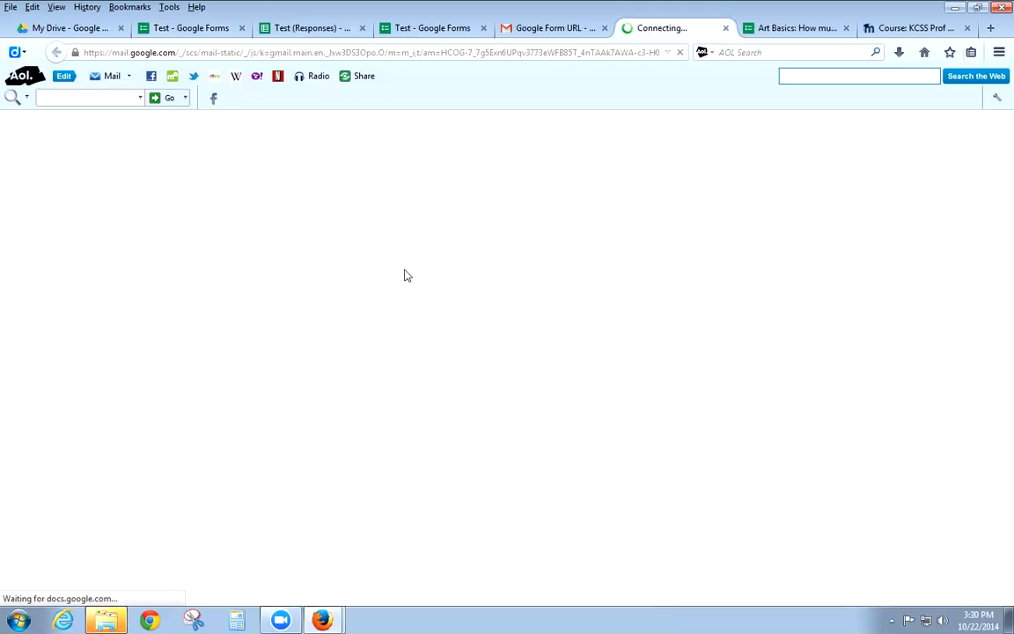
Close the response summary, the Test (Responses) spreadsheet and the Test form editor.
left_click(482, 29)
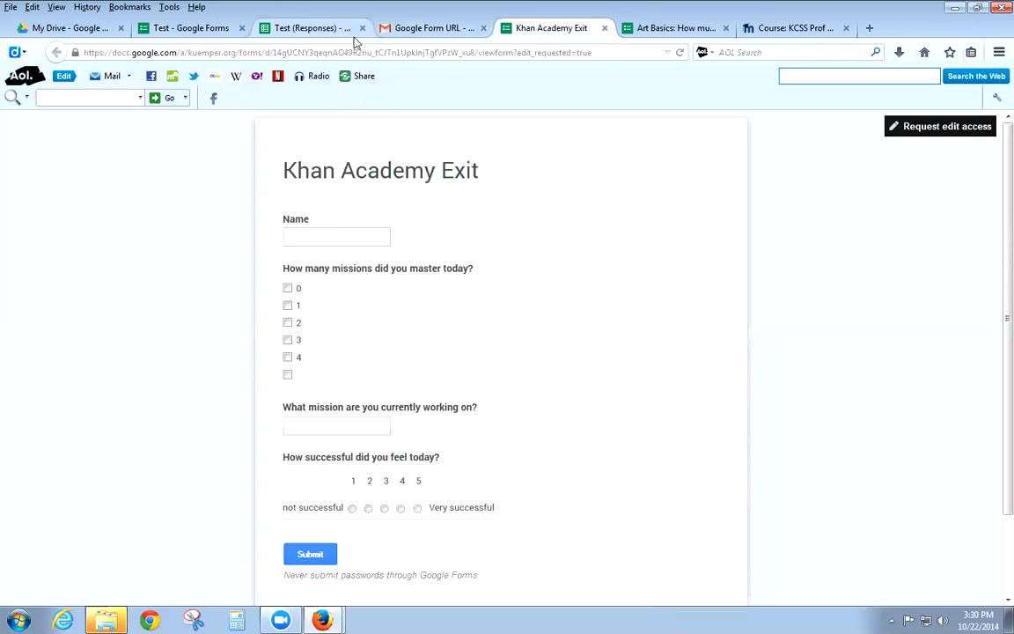
left_click(361, 28)
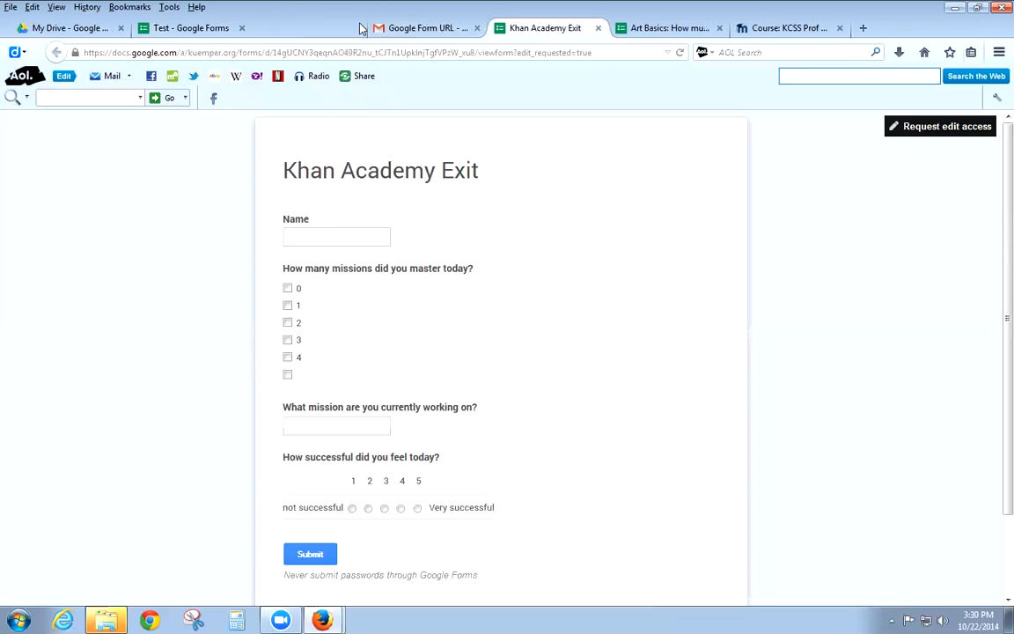
left_click(241, 29)
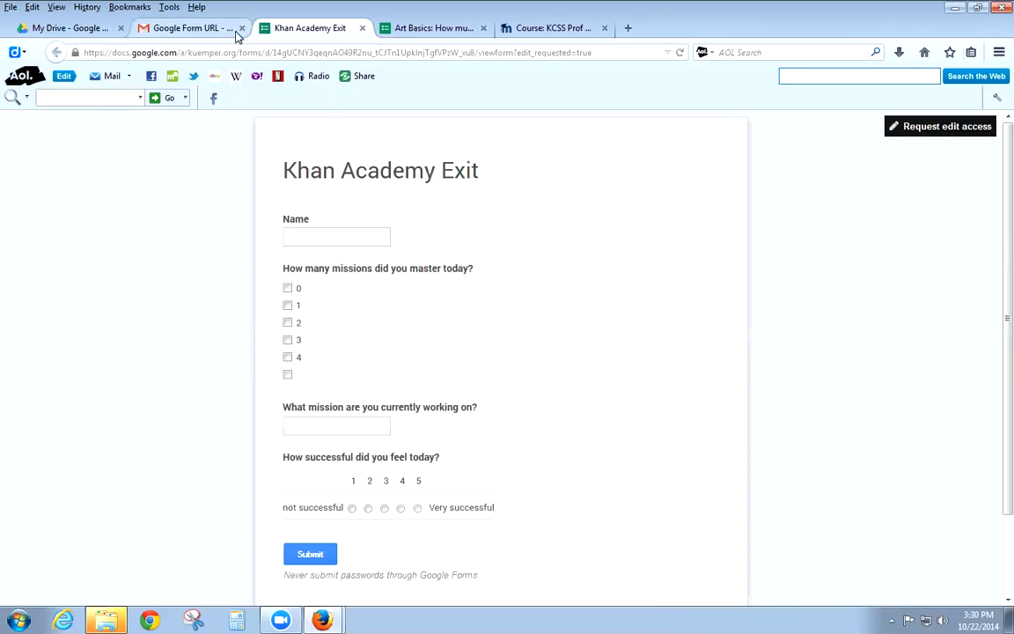
Look over the Khan Academy Exit form, and close both it and the Art Basics form.
left_click(234, 31)
left_click(398, 32)
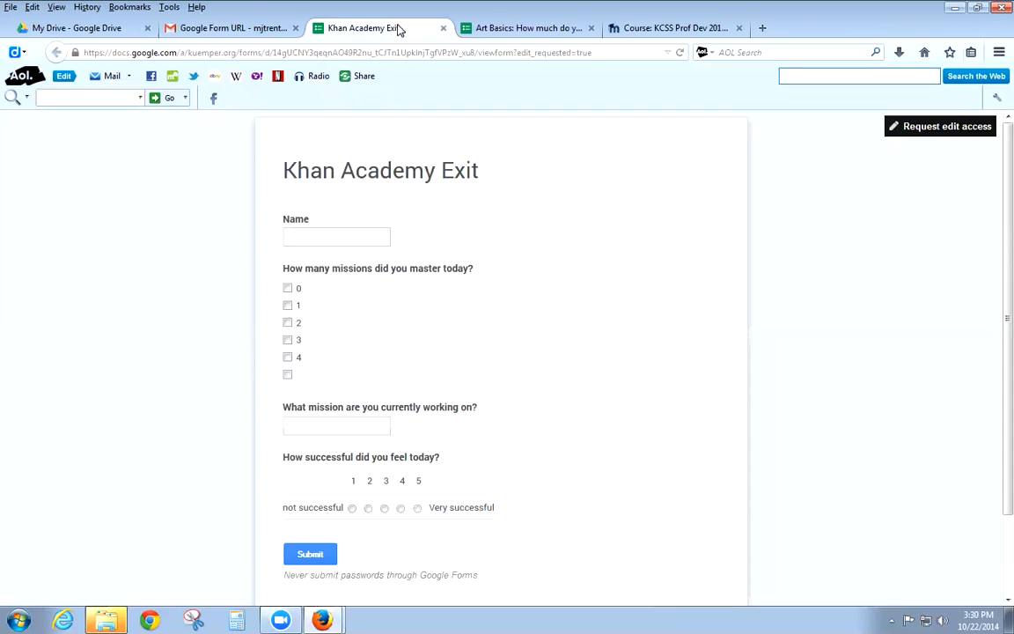
scroll(520, 344, "down", 2)
scroll(520, 345, "up", 2)
left_click(444, 28)
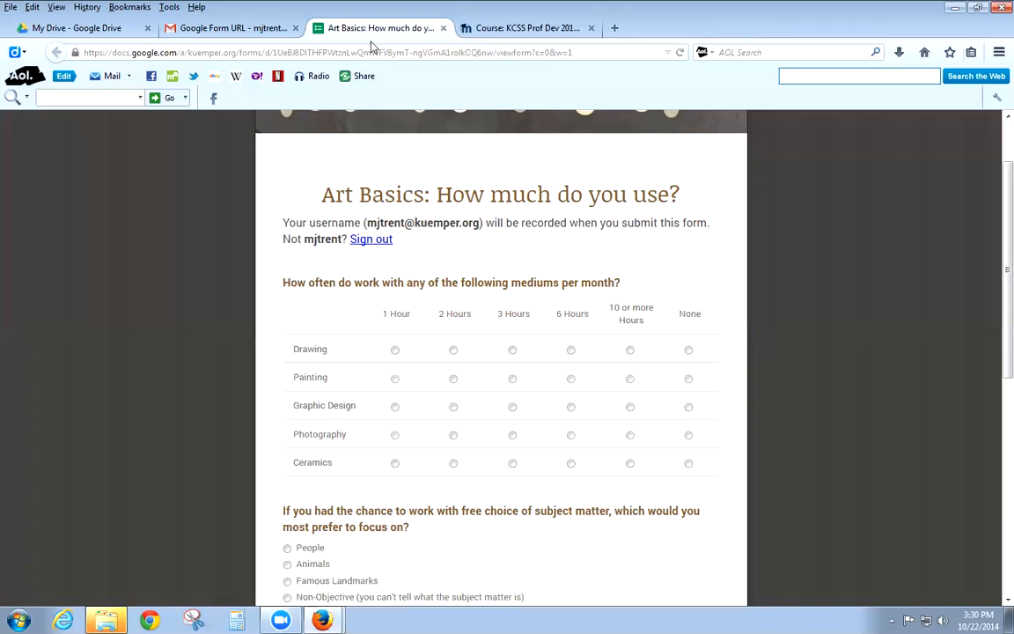
left_click(443, 28)
Return to the inbox, open the "Presentation Grade" email and follow its link to examine the form's questions.
left_click(233, 29)
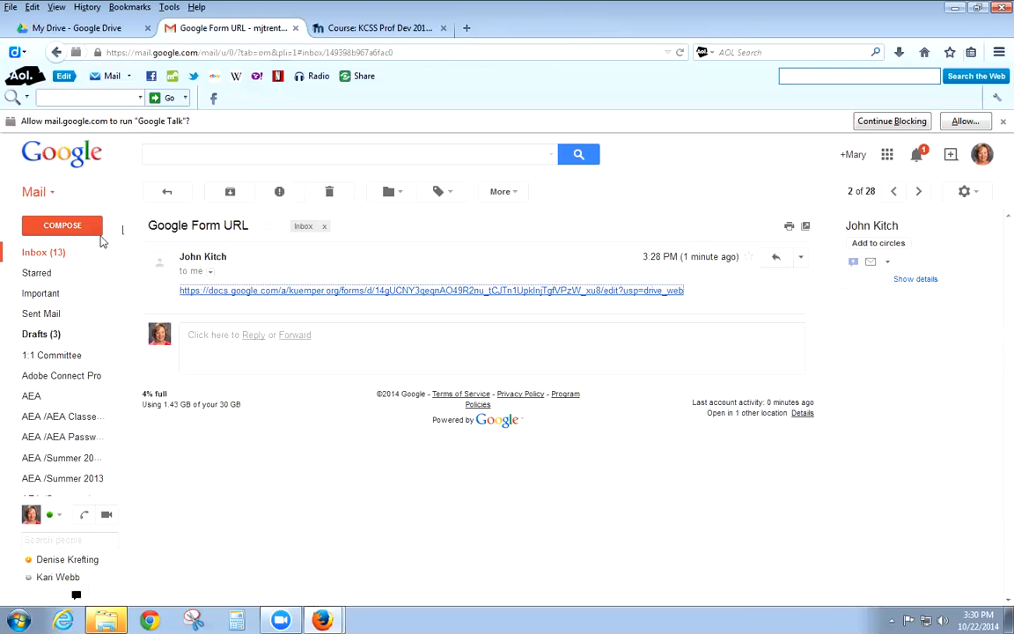
left_click(42, 256)
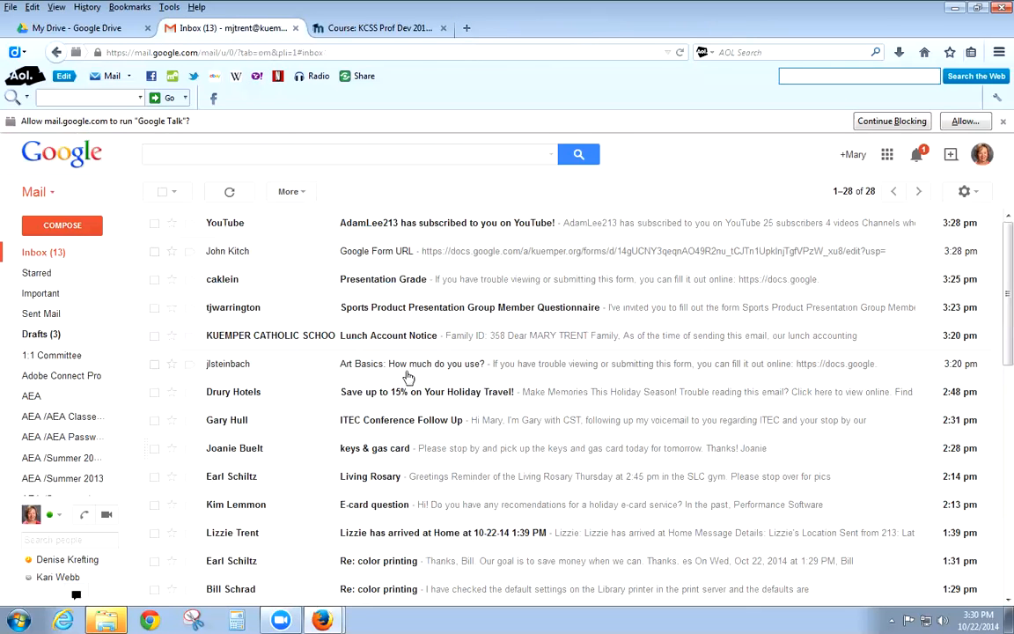
left_click(362, 288)
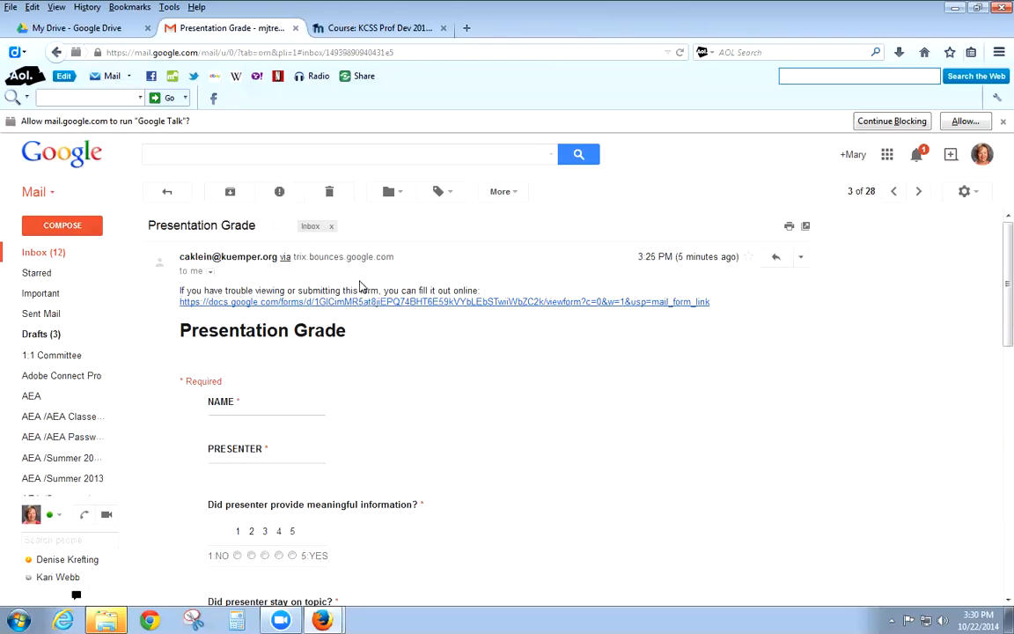
left_click(401, 303)
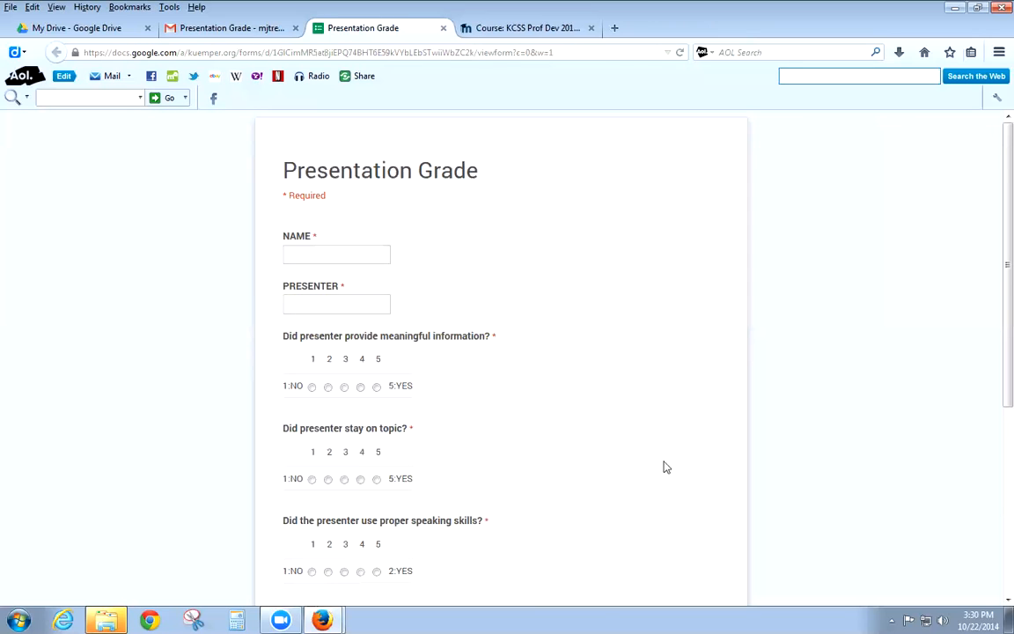
scroll(666, 468, "down", 2)
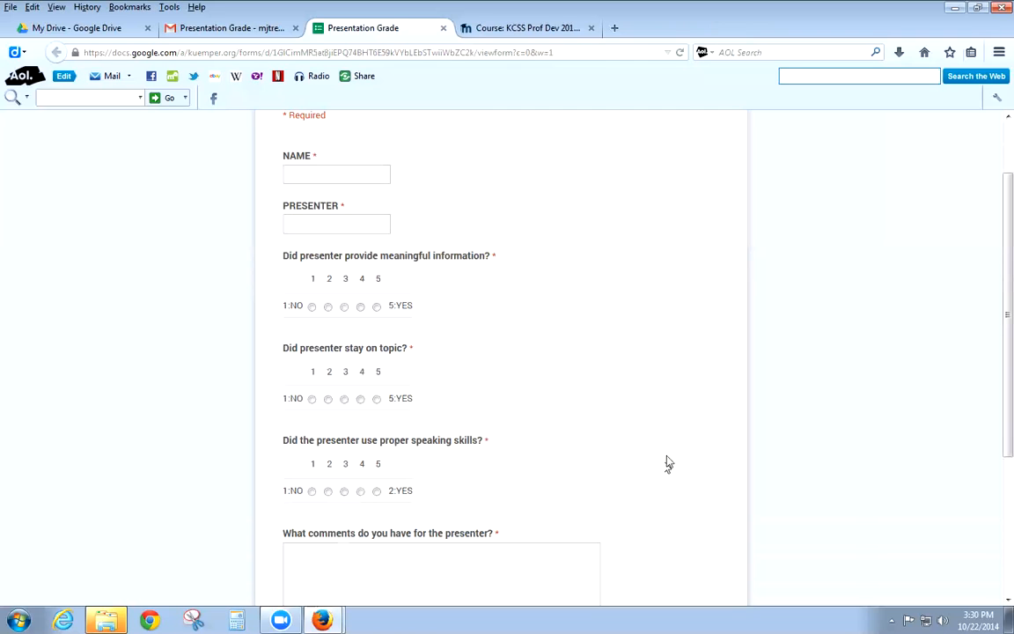
Look over the remaining questions of the Presentation Grade form and close the form.
scroll(666, 464, "down", 3)
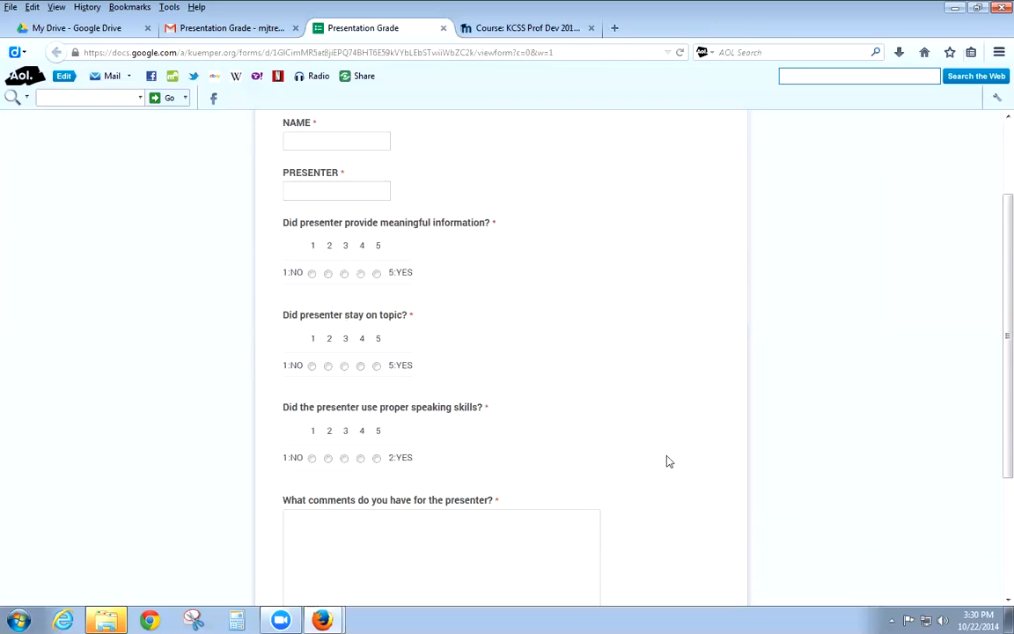
scroll(666, 461, "up", 1)
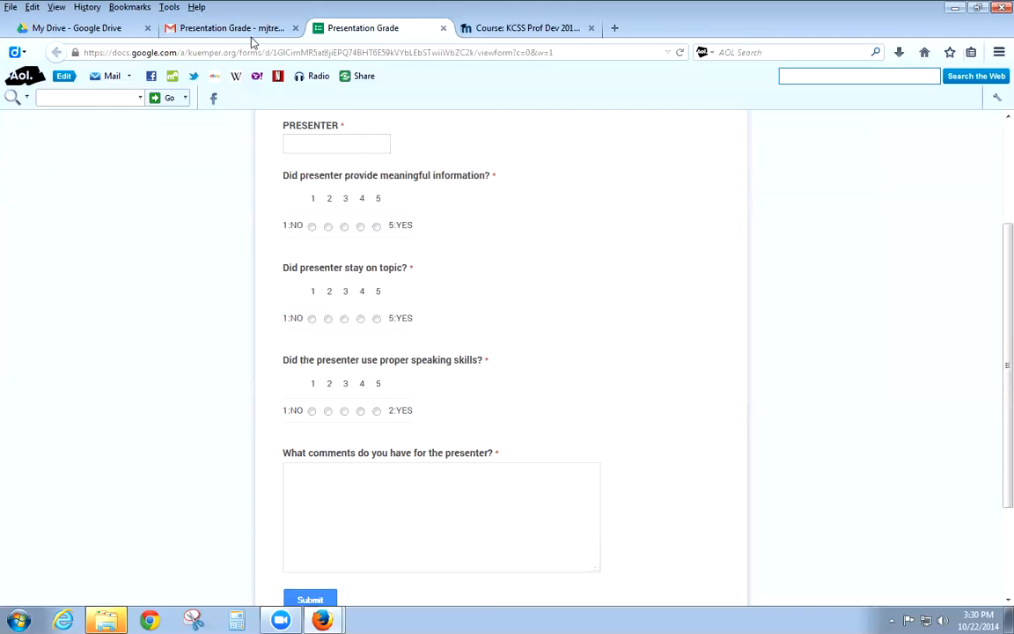
left_click(441, 29)
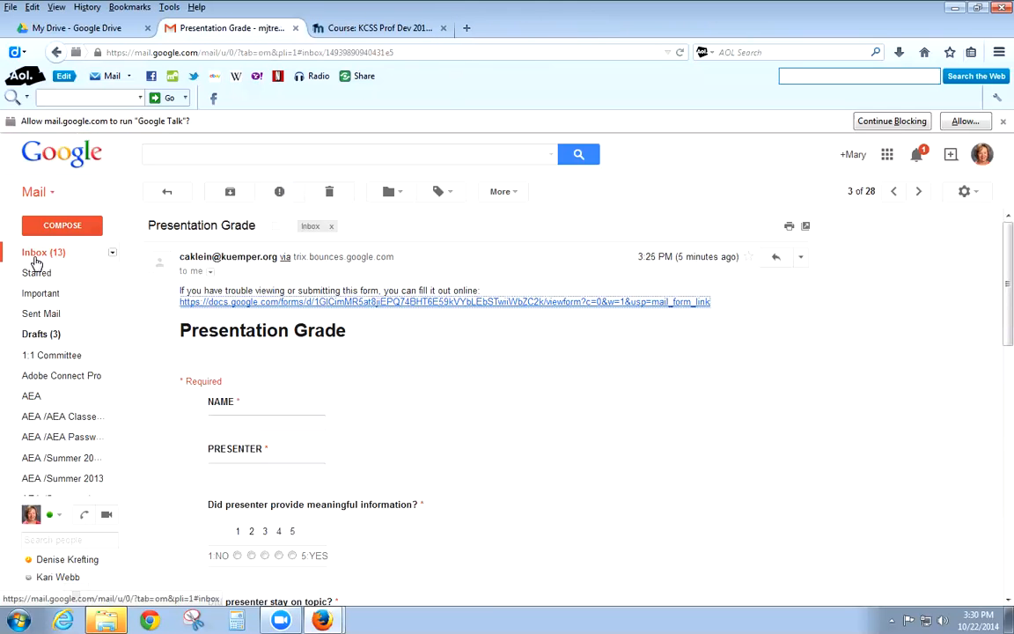
Return to the inbox, open the "Sports Product Presentation Group Member Questionnaire" email and follow its link to examine the form's questions.
left_click(40, 254)
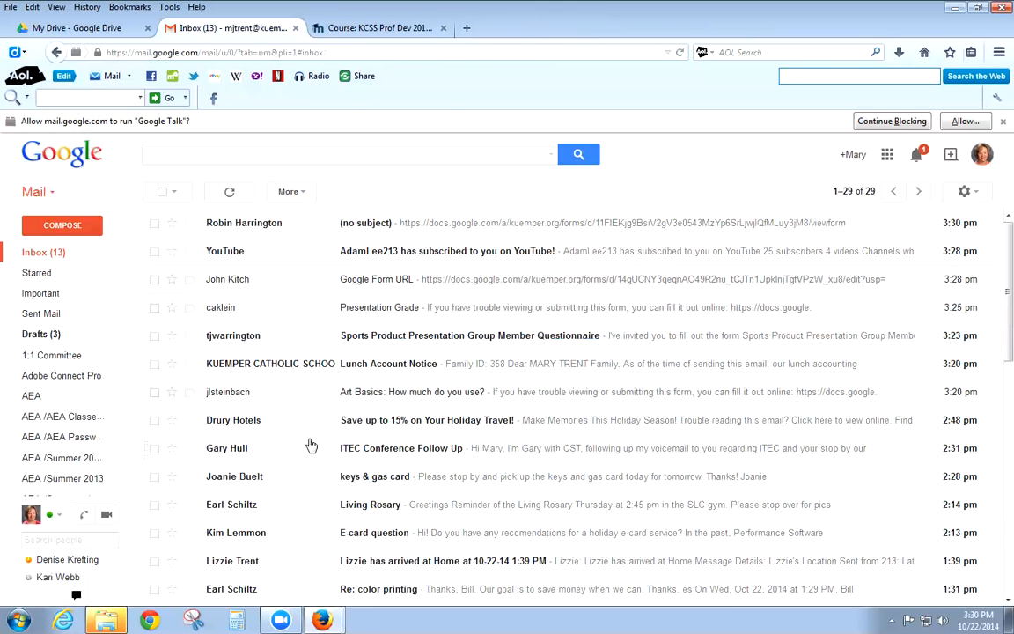
left_click(417, 343)
left_click(450, 305)
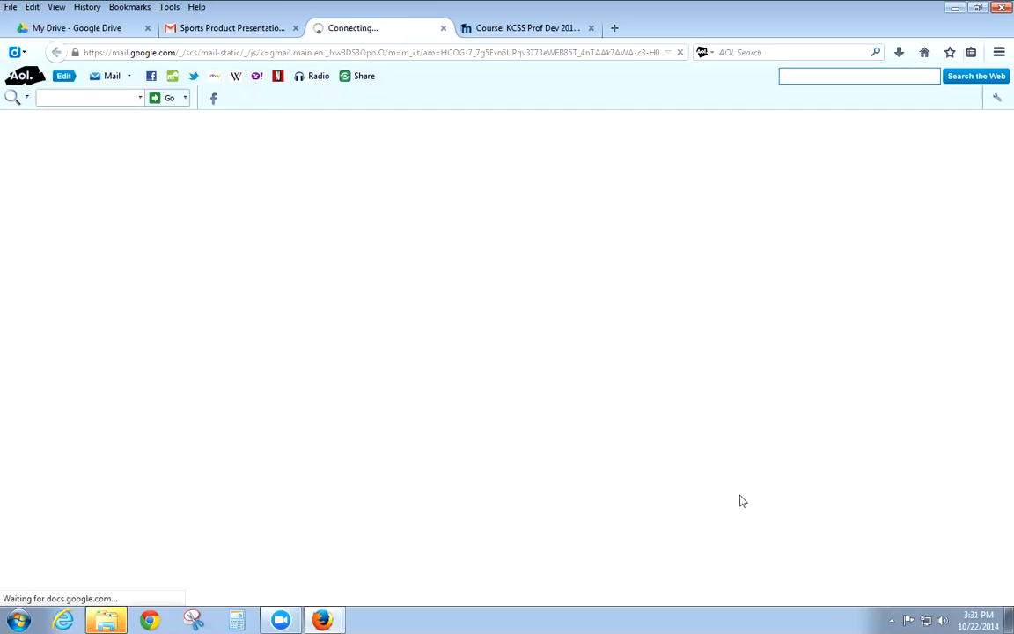
scroll(740, 500, "down", 2)
scroll(739, 499, "up", 2)
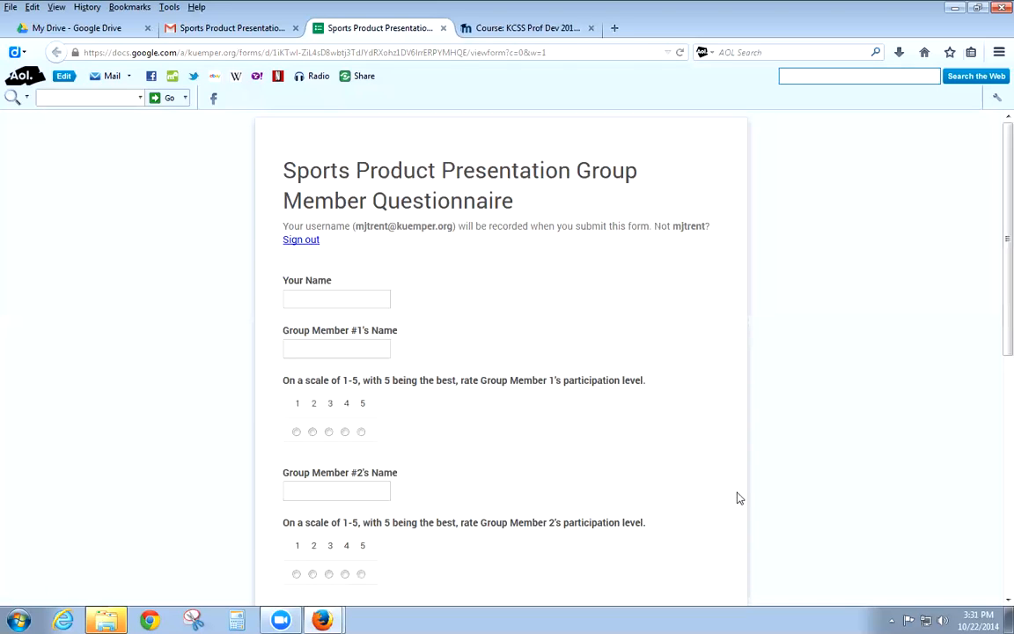
scroll(738, 498, "down", 2)
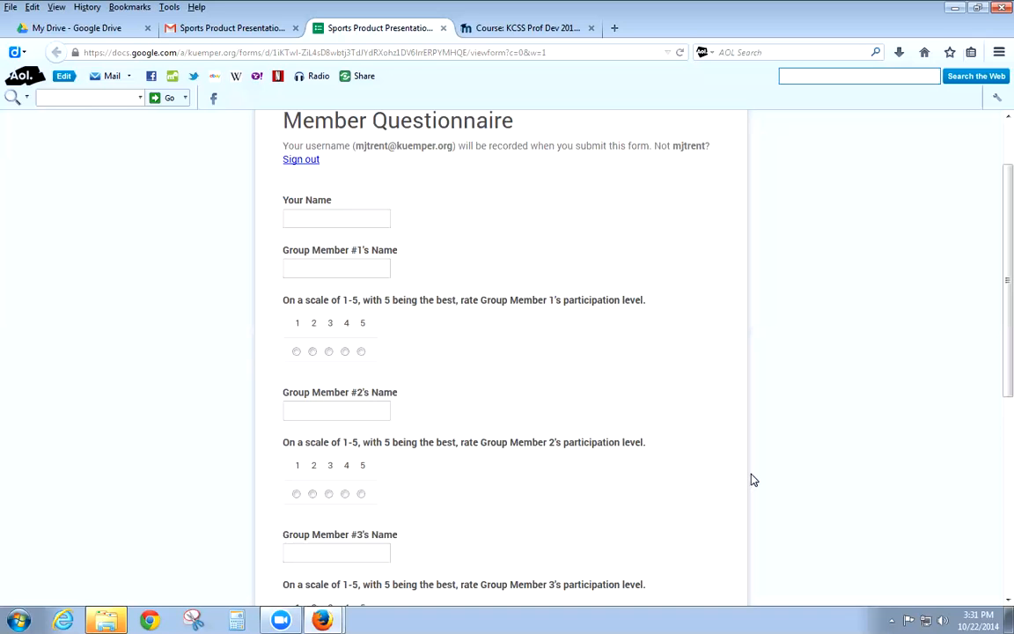
scroll(753, 480, "down", 4)
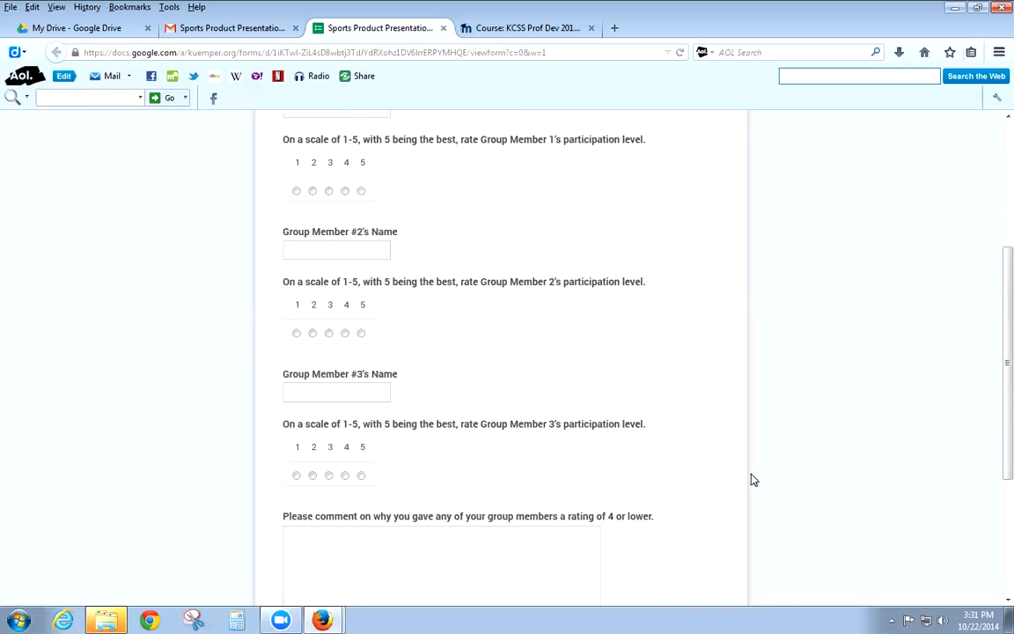
scroll(753, 479, "up", 5)
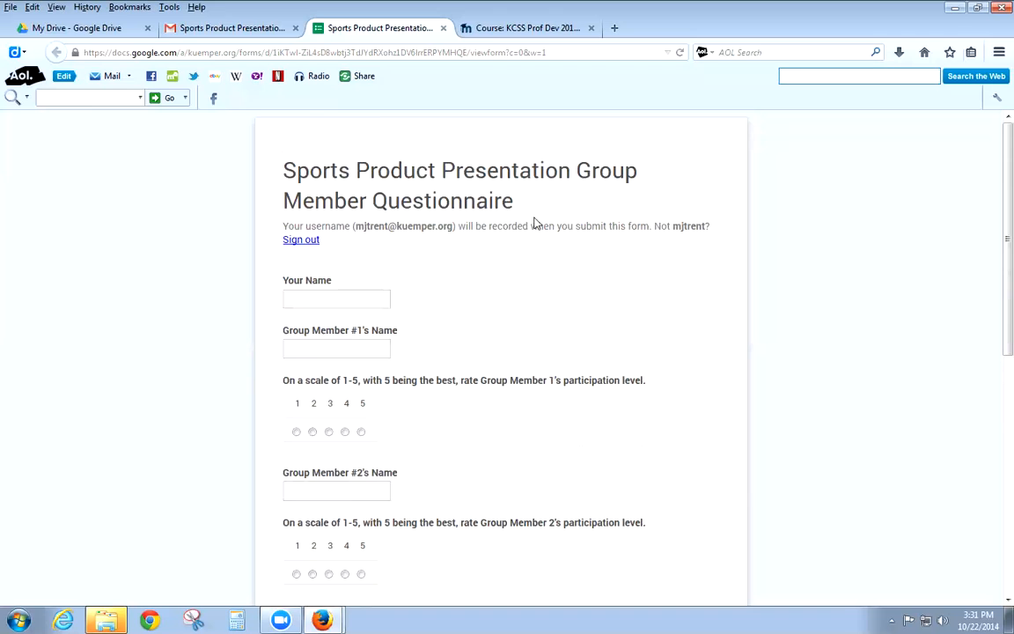
Go back to the Gmail inbox, open the newest email without a subject and follow its link to view the form.
left_click(211, 28)
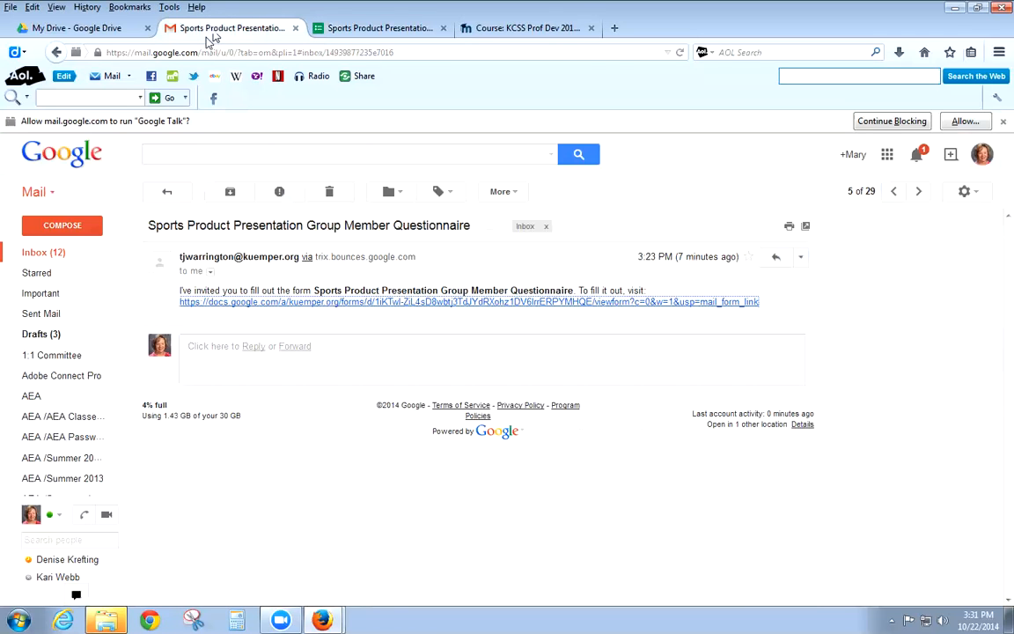
left_click(35, 252)
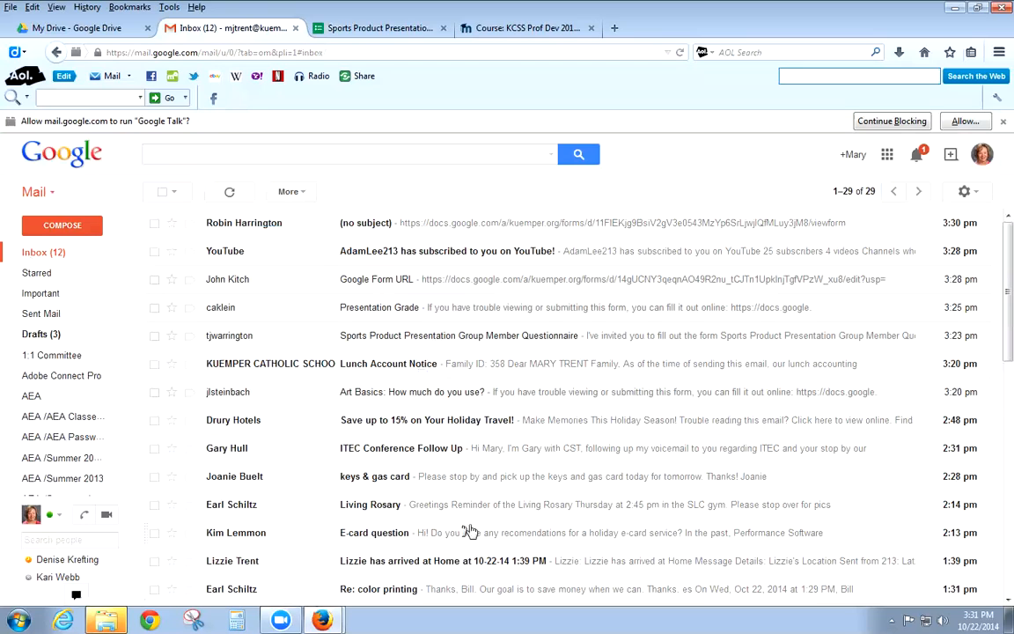
left_click(376, 230)
left_click(377, 294)
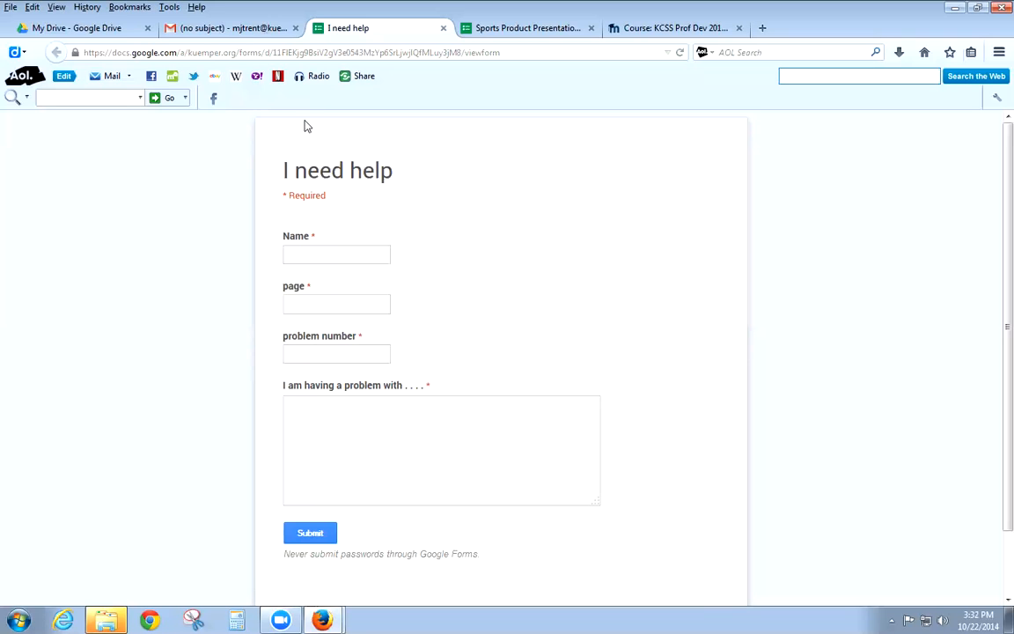
Switch to Google Drive and show the recently opened files.
left_click(37, 32)
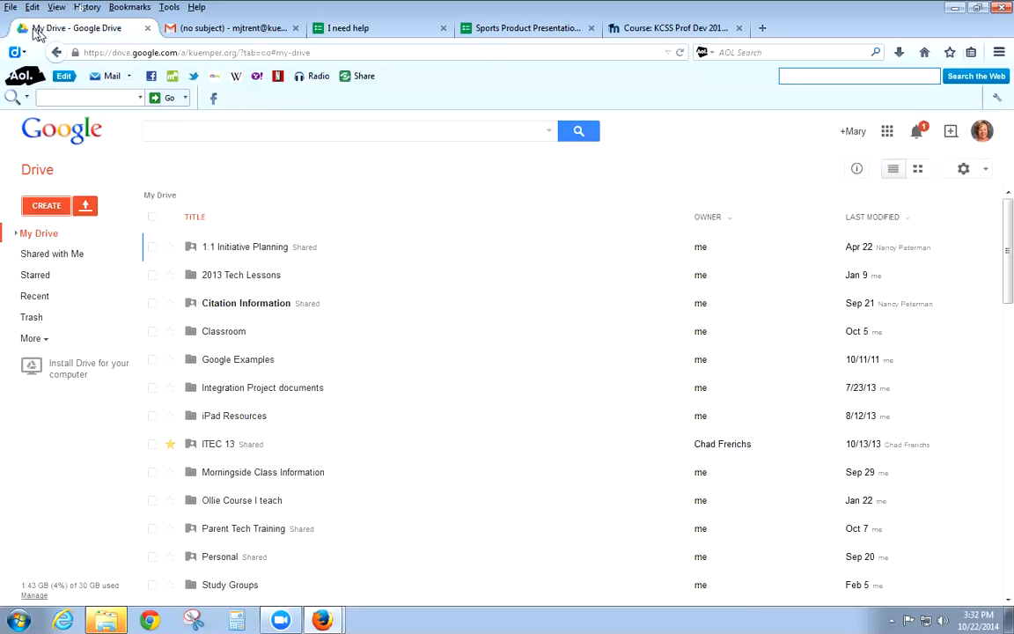
left_click(33, 299)
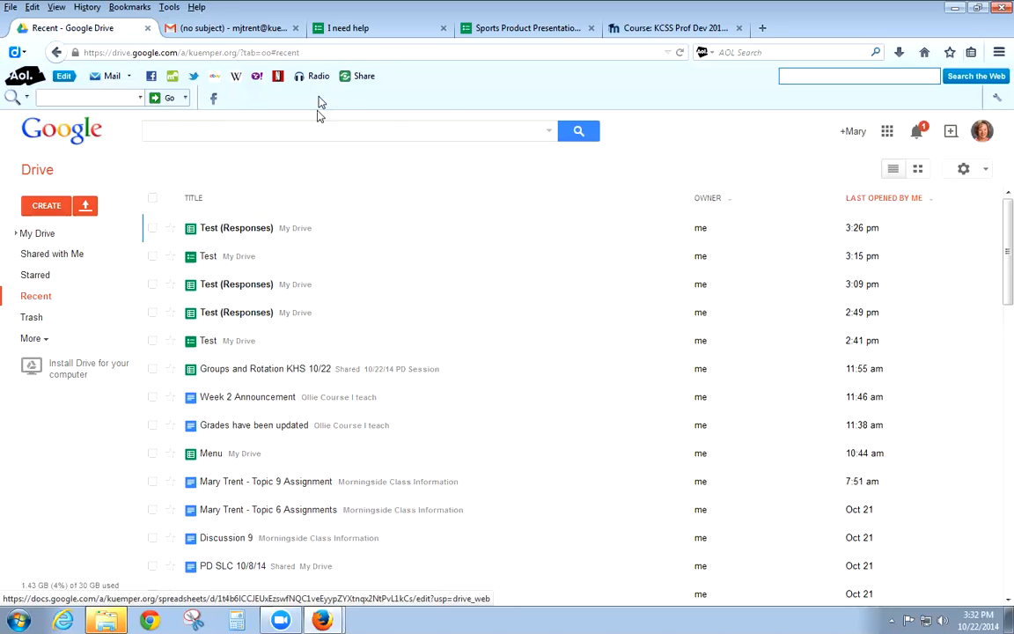
Switch to the Moodle course, open the "KHS Exit Slip for October 22, 2014" forum under KHS Exit Slip Forums and look through its discussions.
left_click(656, 29)
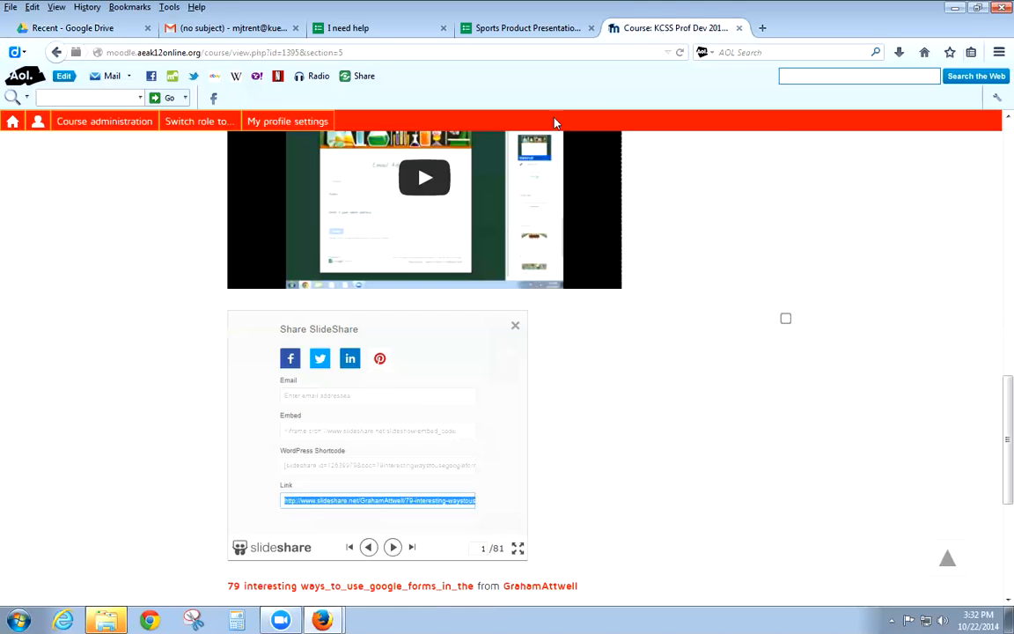
scroll(667, 386, "up", 15)
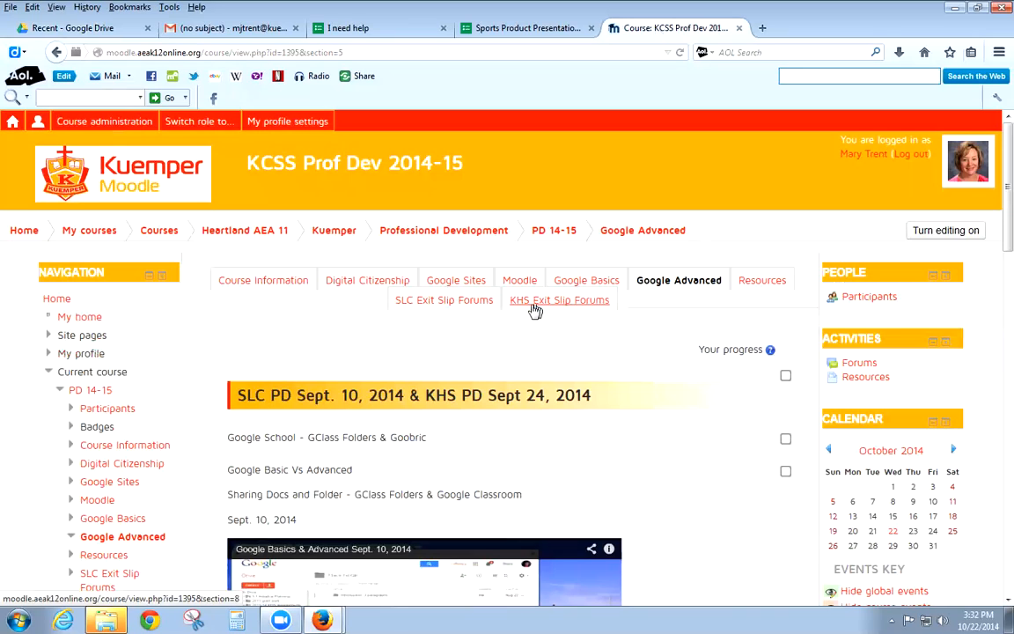
left_click(549, 306)
left_click(553, 303)
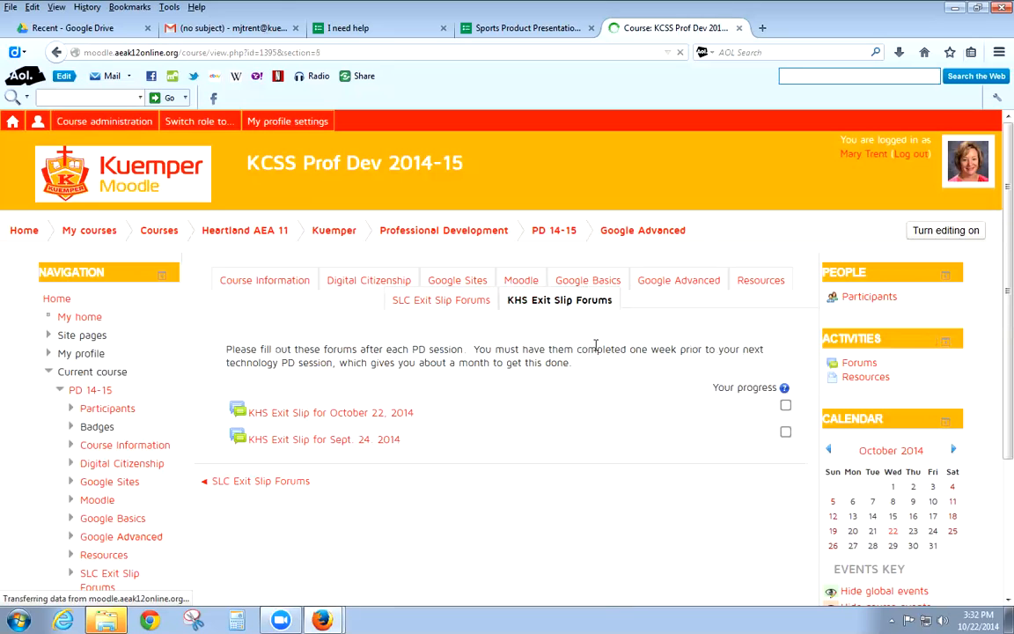
left_click(325, 420)
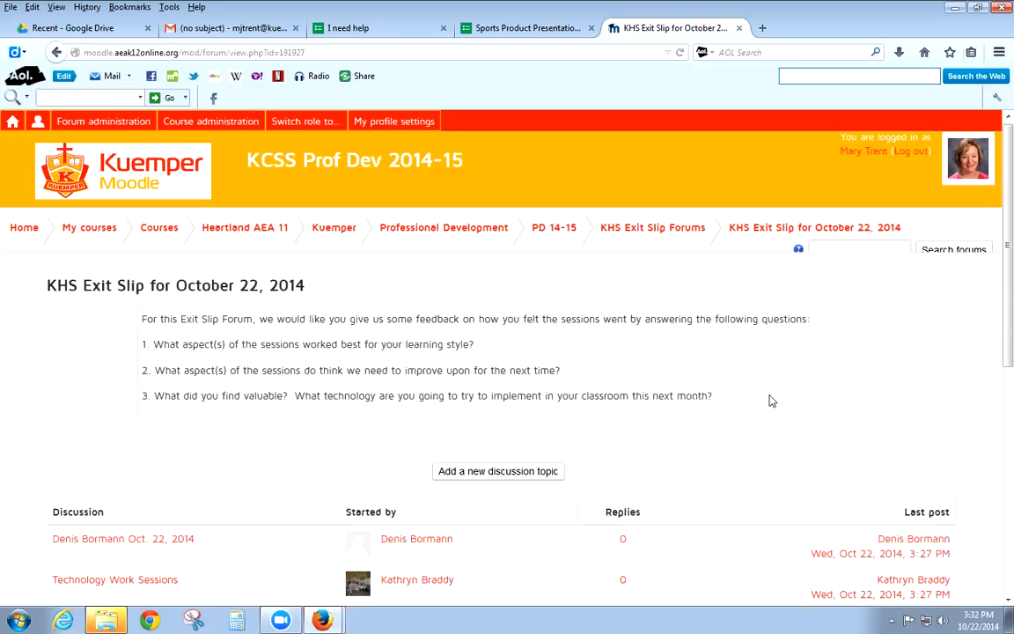
scroll(769, 399, "down", 5)
scroll(770, 399, "down", 3)
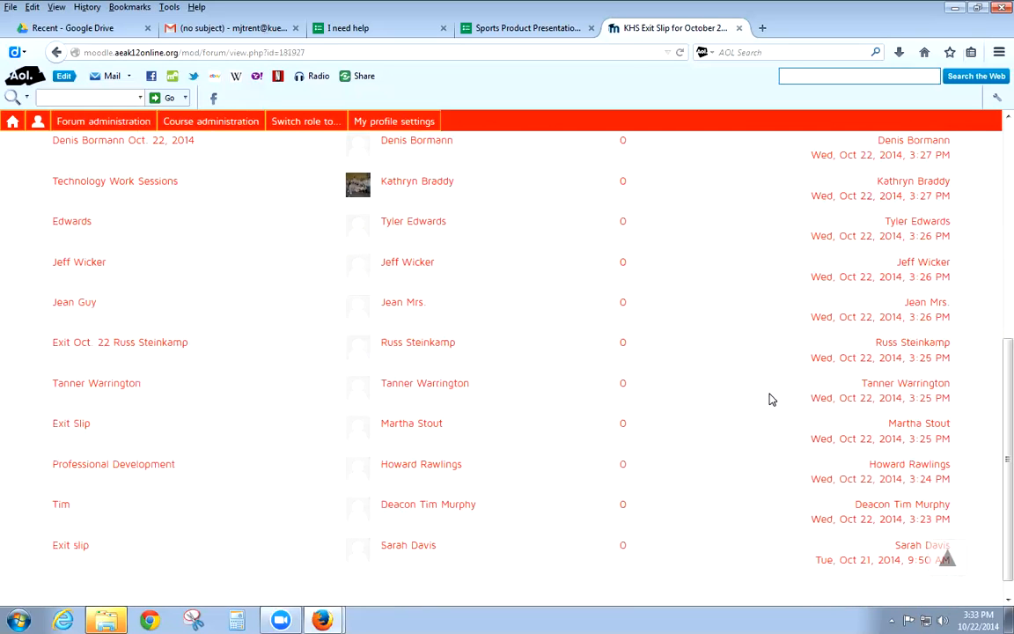
scroll(769, 399, "down", 1)
scroll(769, 399, "up", 5)
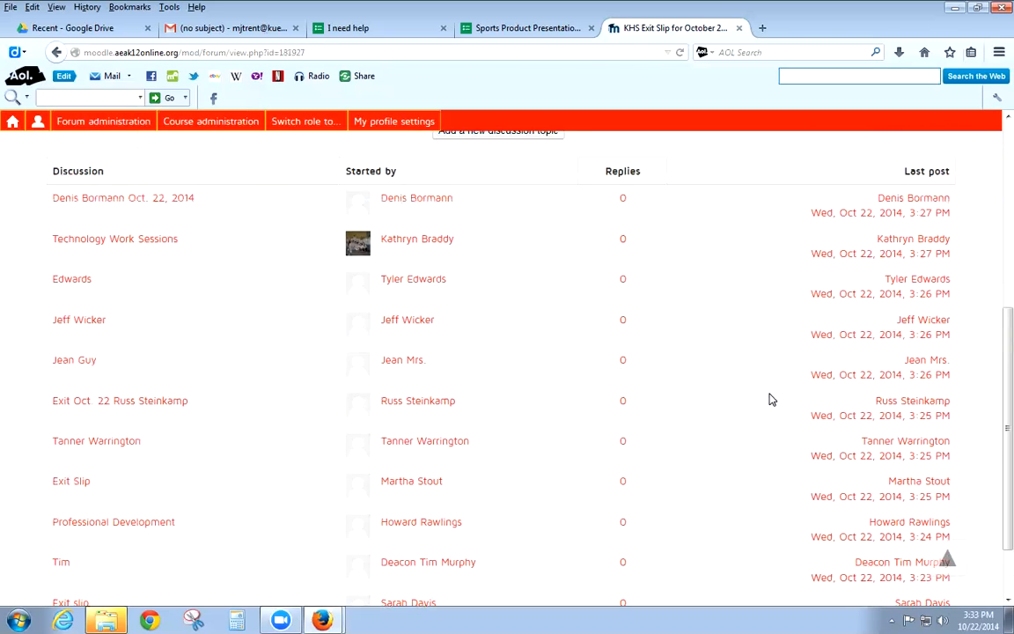